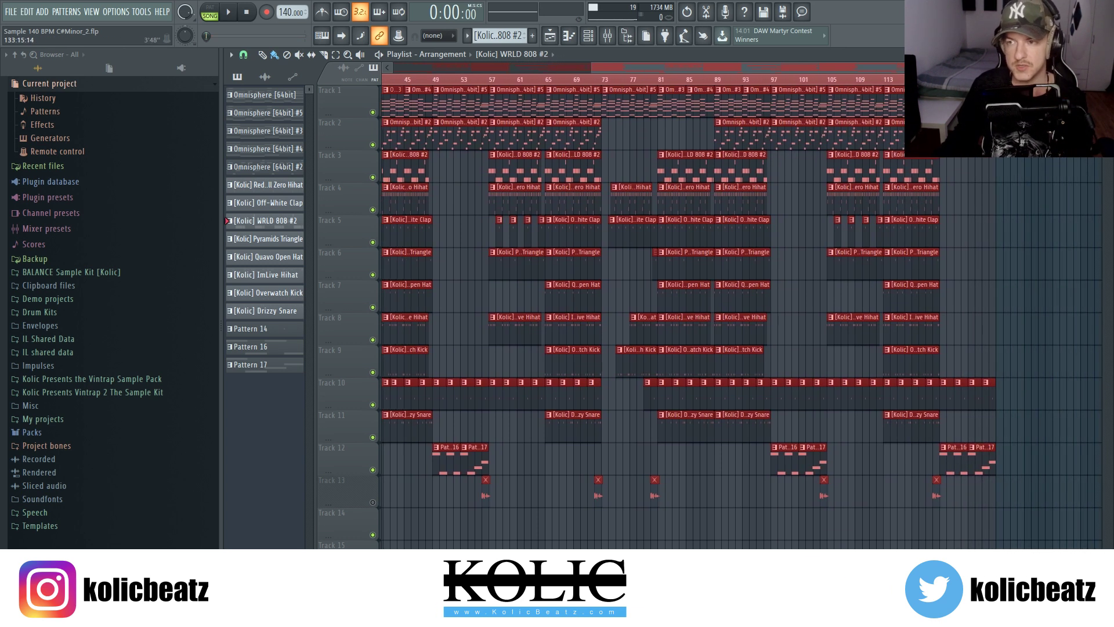
# Step: Set the playlist's time selection to the first 24 bars of the arrangement, from bar 1 up to bar 25
pyautogui.scroll(3, 792, 68)
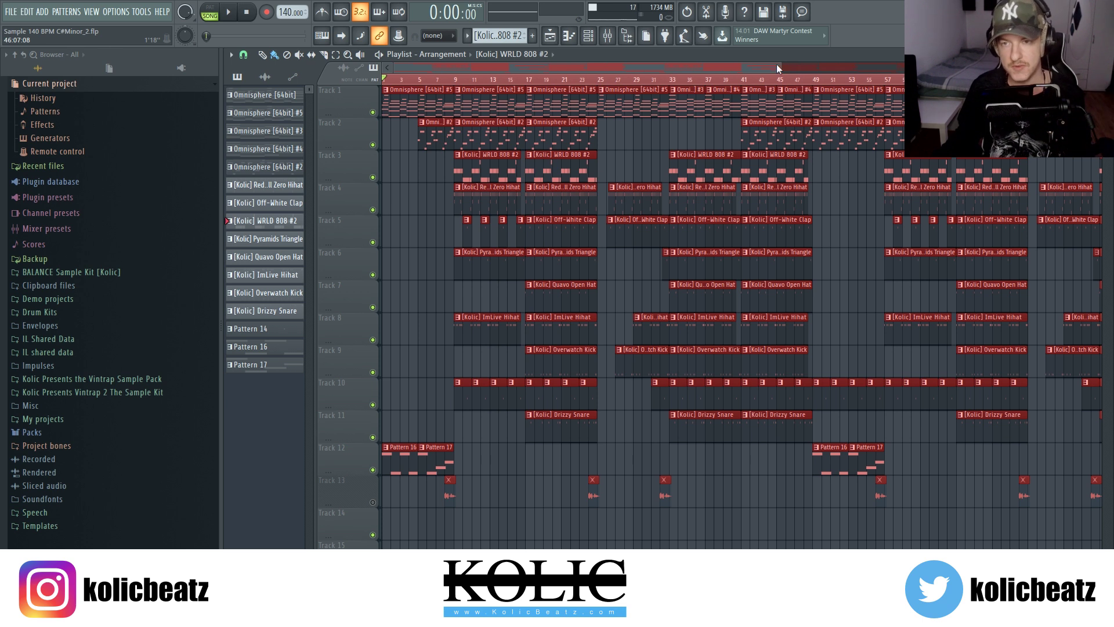
pyautogui.moveTo(780, 65); pyautogui.dragTo(1091, 65)
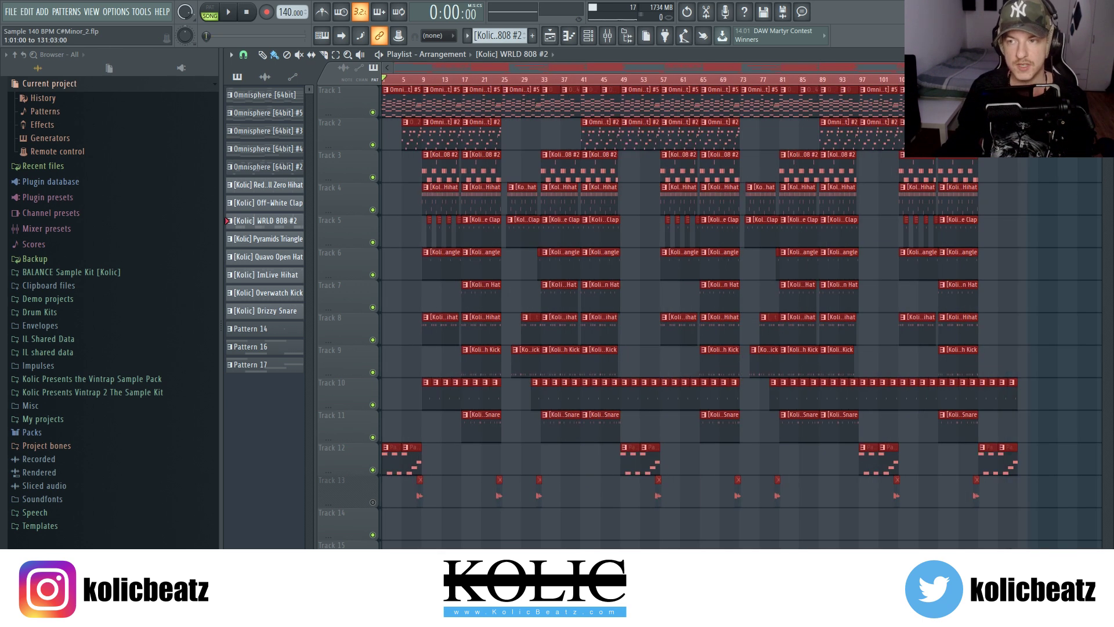
pyautogui.moveTo(392, 86); pyautogui.dragTo(504, 93)
pyautogui.click(464, 92)
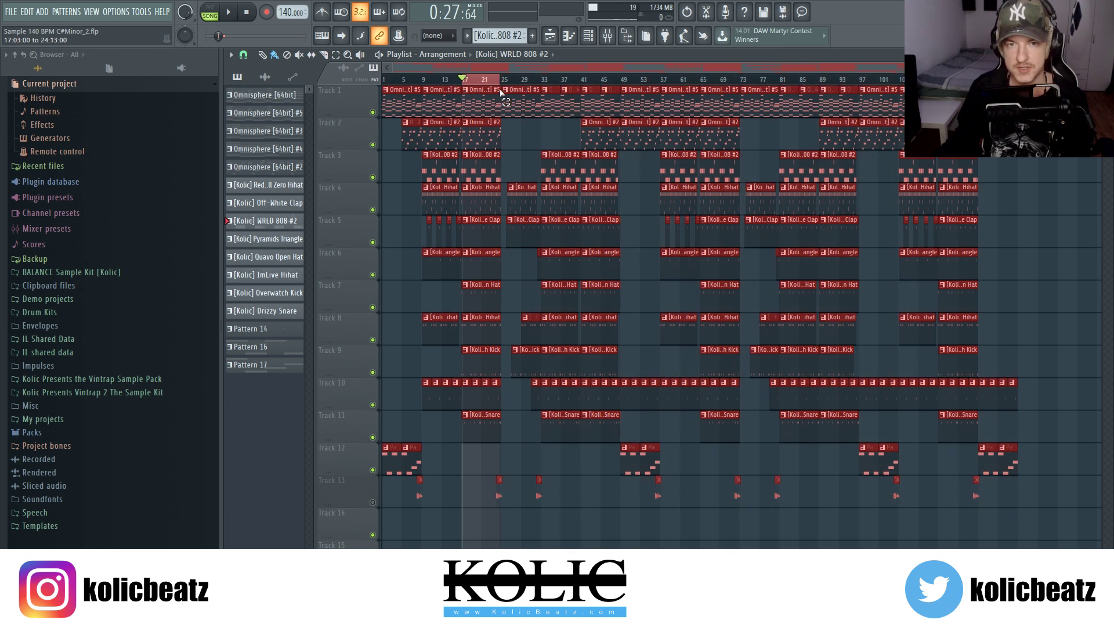
pyautogui.moveTo(903, 64); pyautogui.dragTo(657, 63)
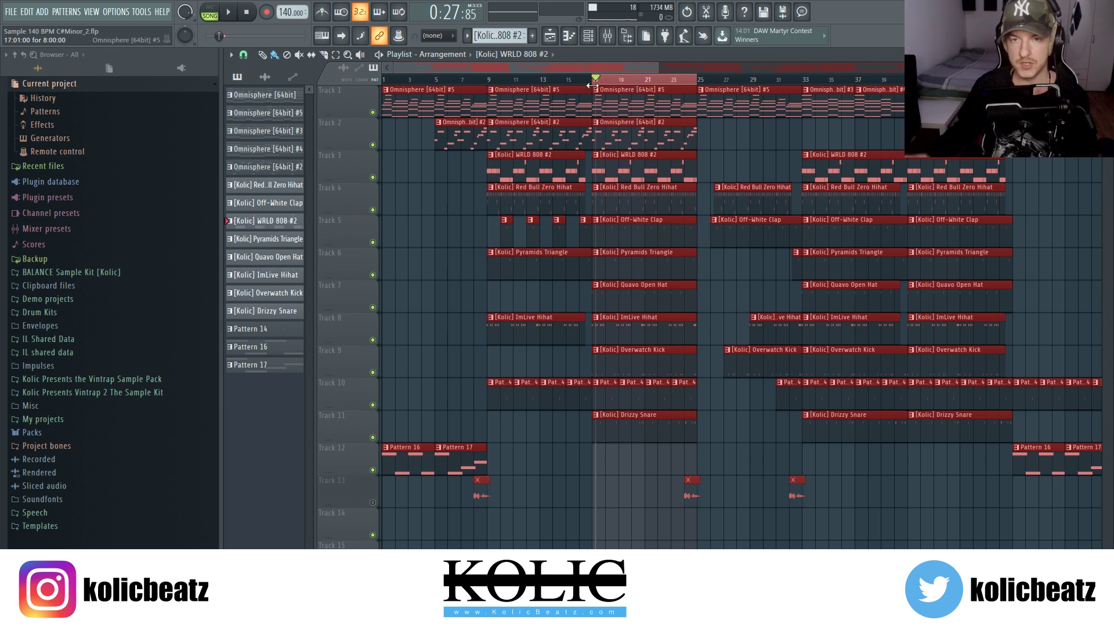
pyautogui.moveTo(592, 85); pyautogui.dragTo(384, 90)
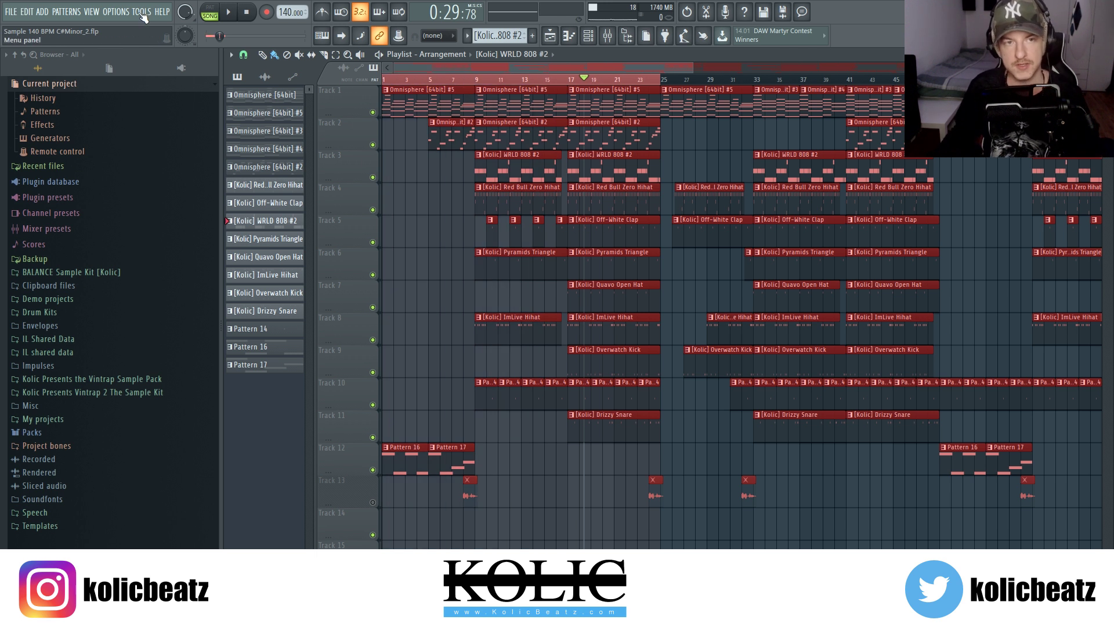
# Step: Play back the selected first 24 bars of the arrangement to hear the existing mix, and stop playback
pyautogui.click(250, 12)
pyautogui.press('space')
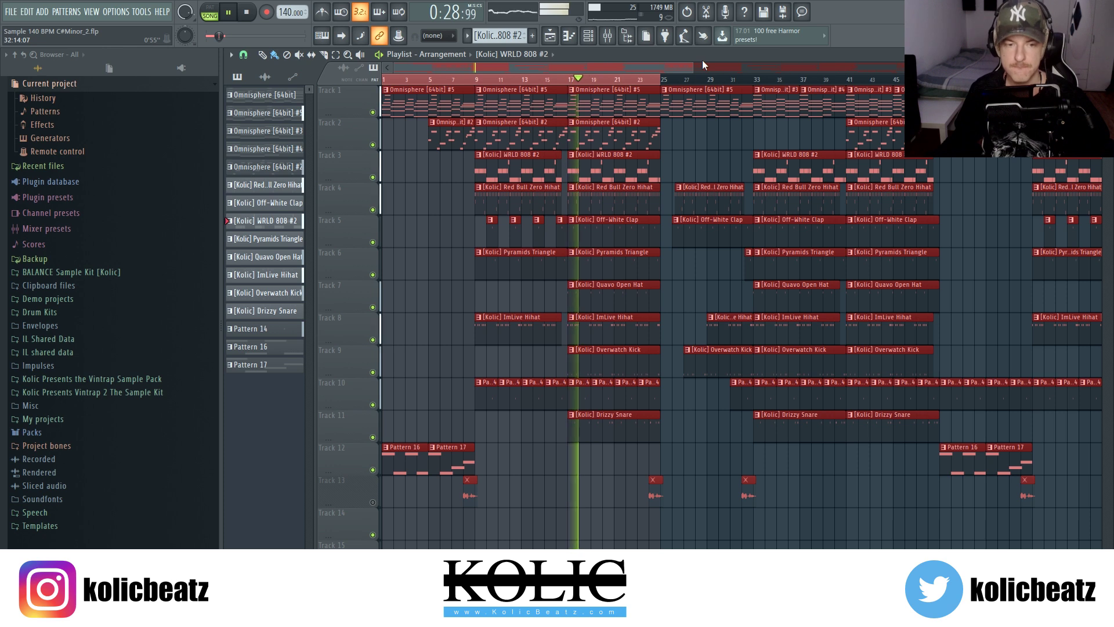
pyautogui.moveTo(694, 67)
pyautogui.mouseDown()
pyautogui.moveTo(903, 70)
pyautogui.moveTo(678, 70)
pyautogui.mouseUp()
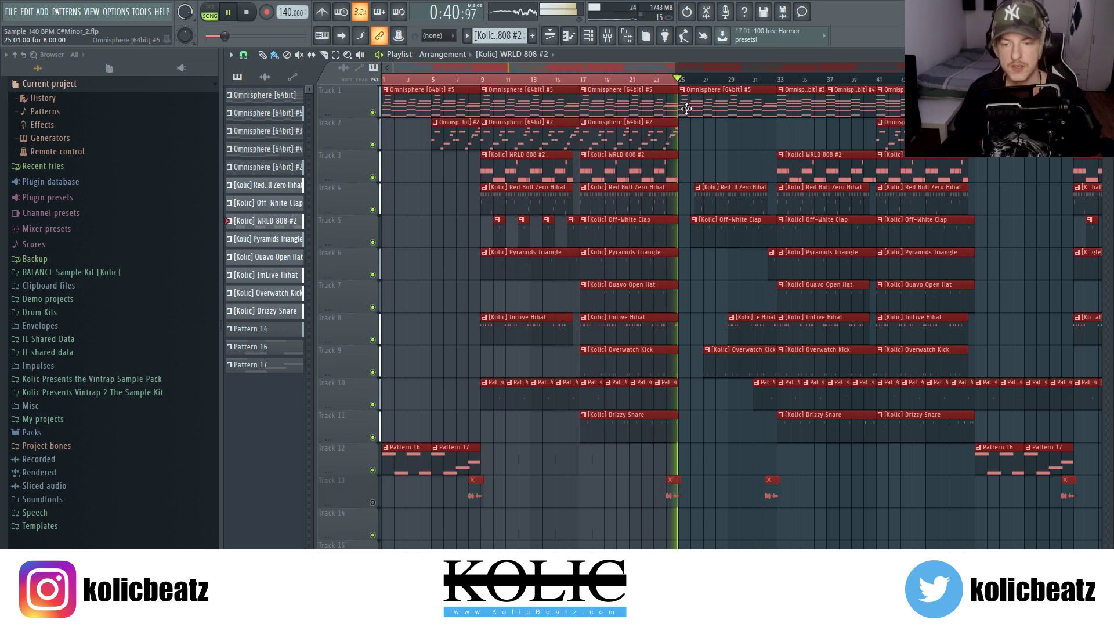
pyautogui.press('space')
pyautogui.scroll(-1, 716, 103)
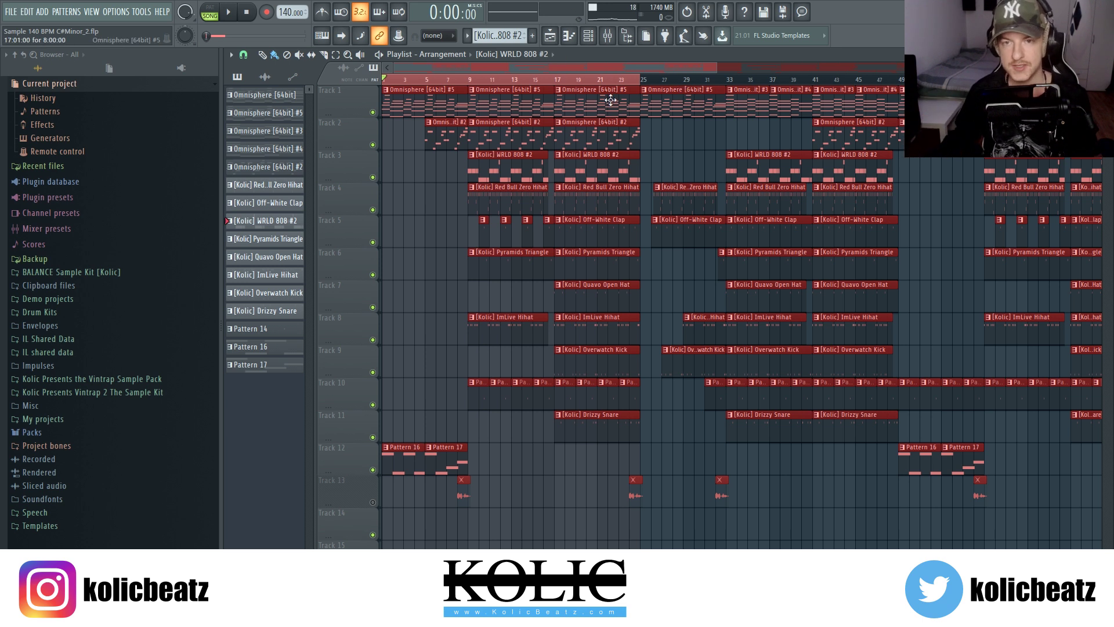
# Step: Open the mixer and reset the Guitar track's volume fader to its default level
pyautogui.press('F9')
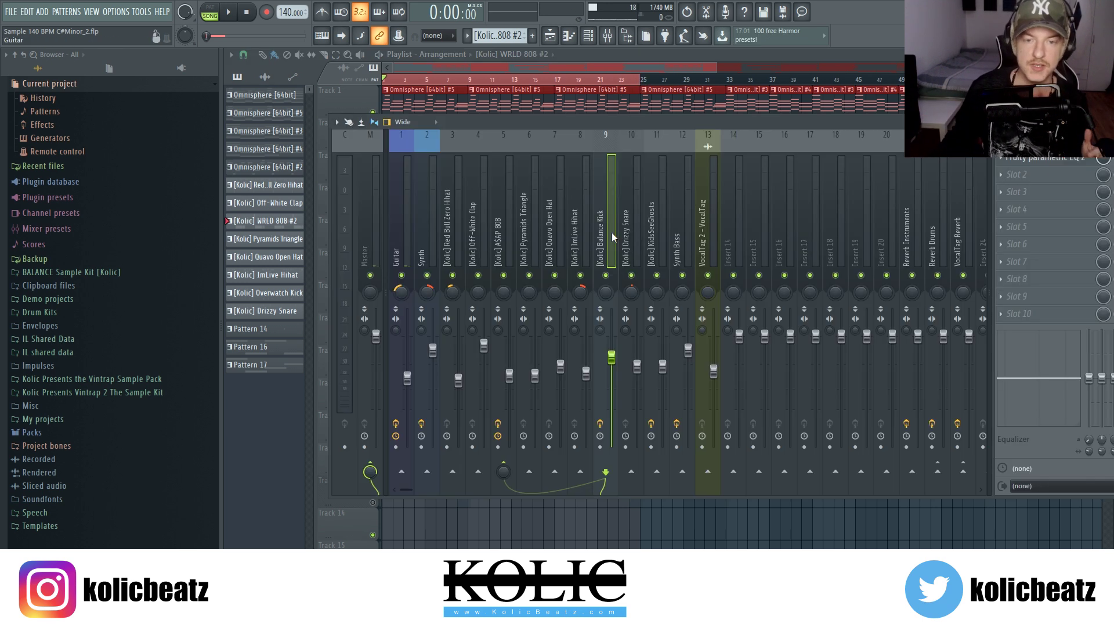
pyautogui.click(396, 251)
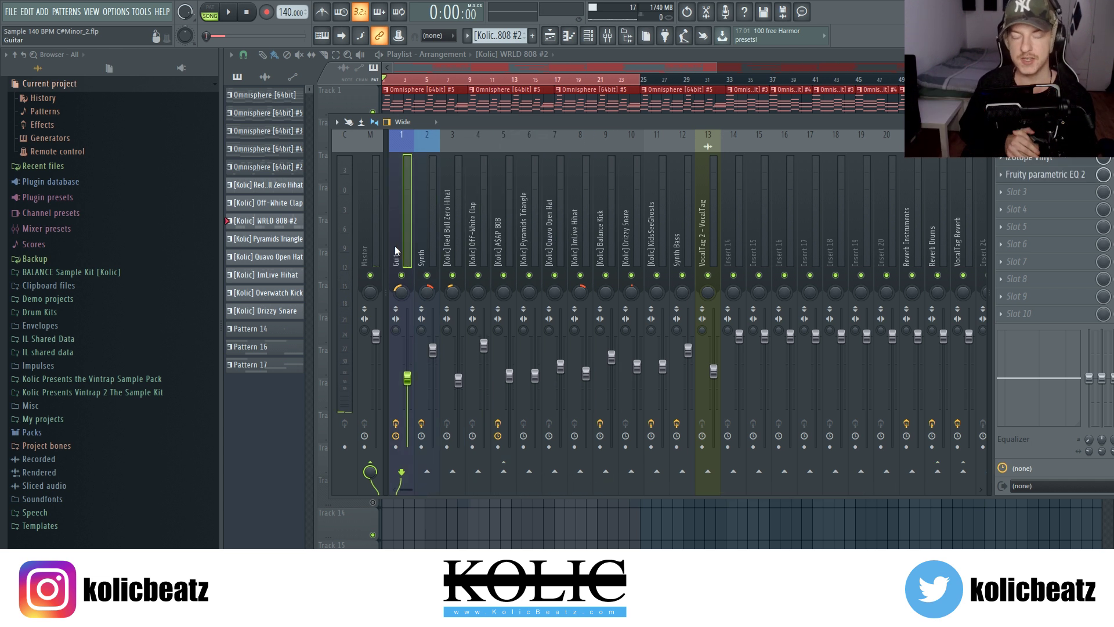
pyautogui.rightClick(408, 378)
pyautogui.click(430, 393)
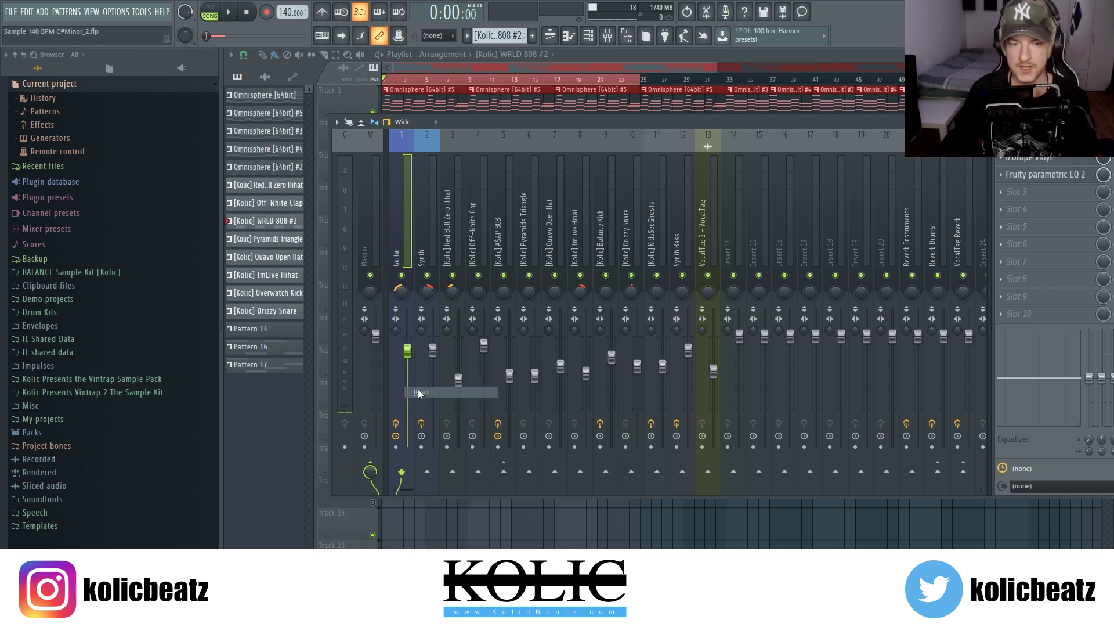
# Step: Reset the panning of the Guitar, Synth and [Kolic] Red Bull Zero Hihat mixer tracks to centre
pyautogui.rightClick(400, 292)
pyautogui.click(413, 301)
pyautogui.rightClick(425, 291)
pyautogui.click(440, 301)
pyautogui.rightClick(458, 297)
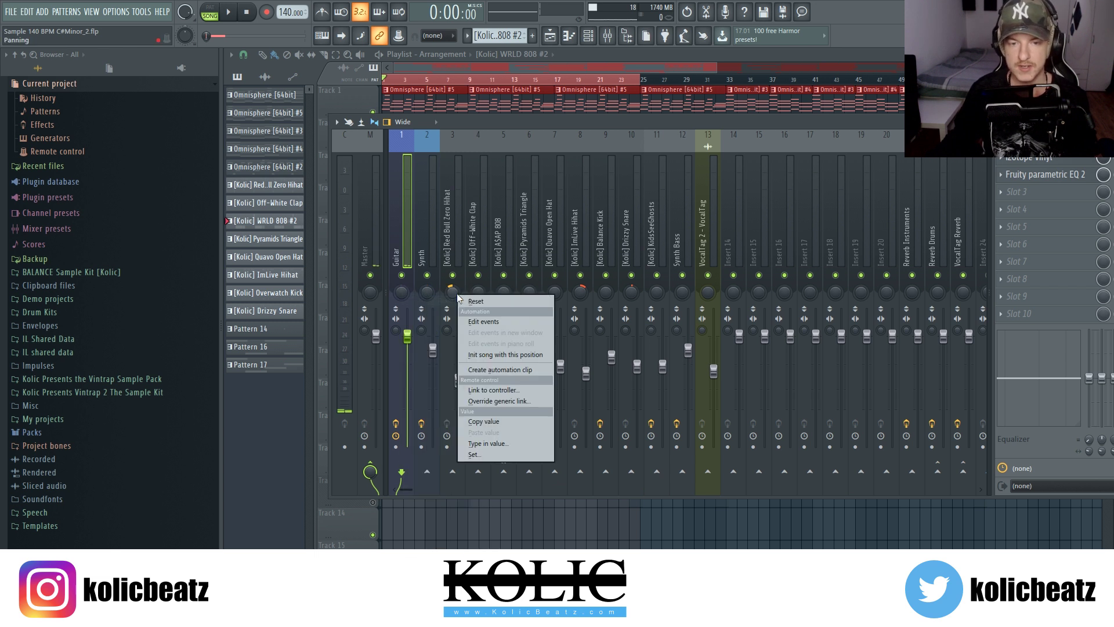
pyautogui.click(475, 302)
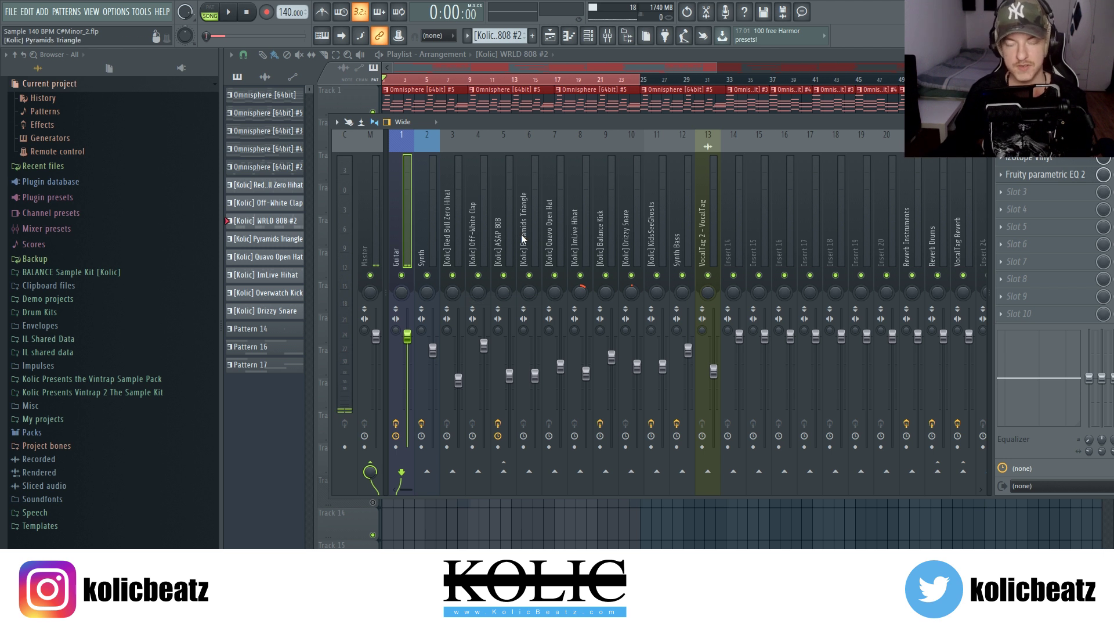
# Step: Reset the volume faders of the Synth, Red Bull Zero Hihat, Off-White Clap, ASAP 808 and Pyramids Triangle tracks
pyautogui.rightClick(437, 348)
pyautogui.click(449, 356)
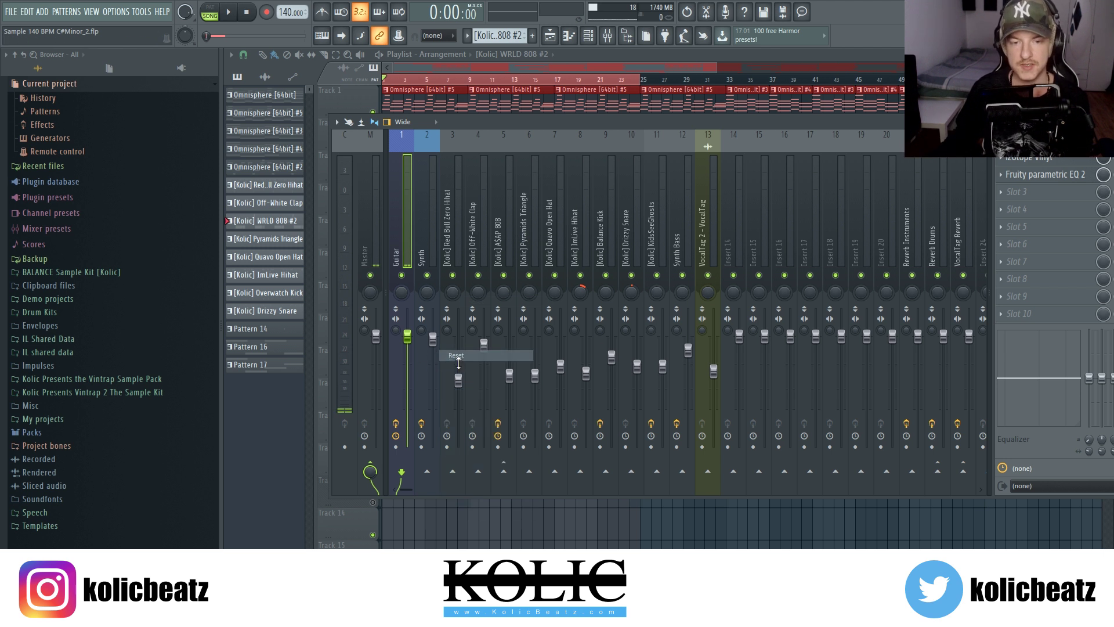
pyautogui.rightClick(459, 377)
pyautogui.click(473, 386)
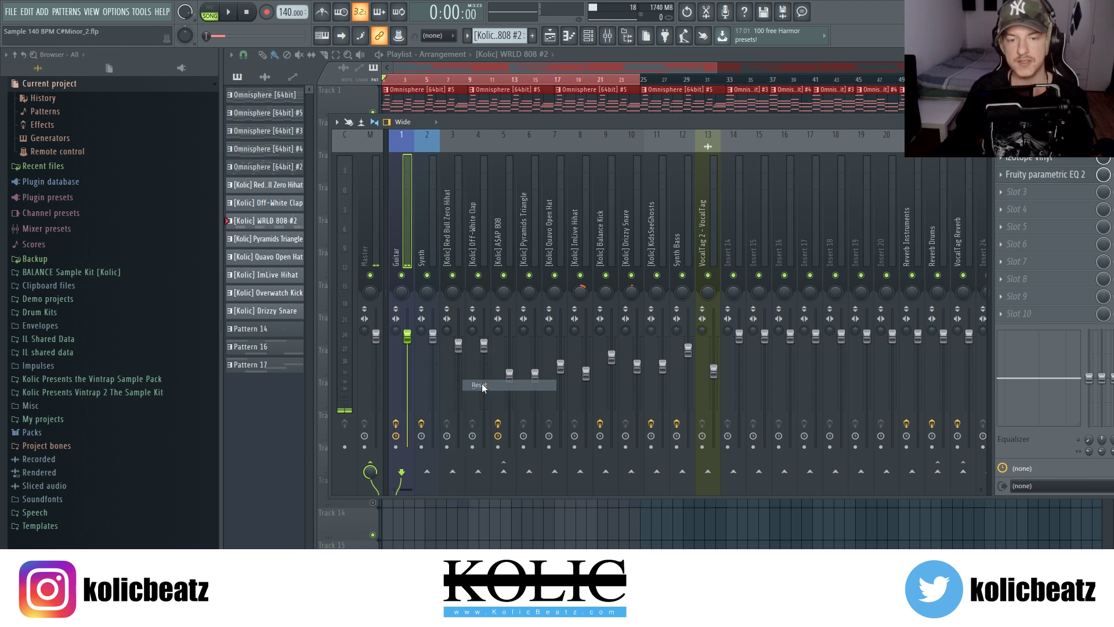
pyautogui.rightClick(483, 347)
pyautogui.click(496, 356)
pyautogui.rightClick(518, 378)
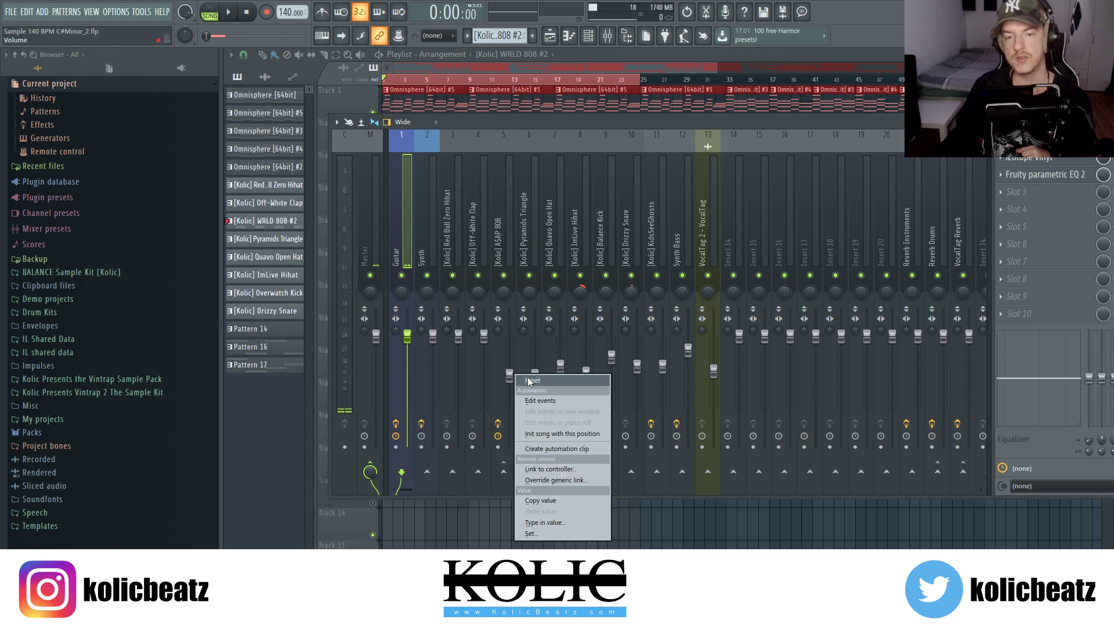
pyautogui.click(530, 387)
pyautogui.rightClick(534, 376)
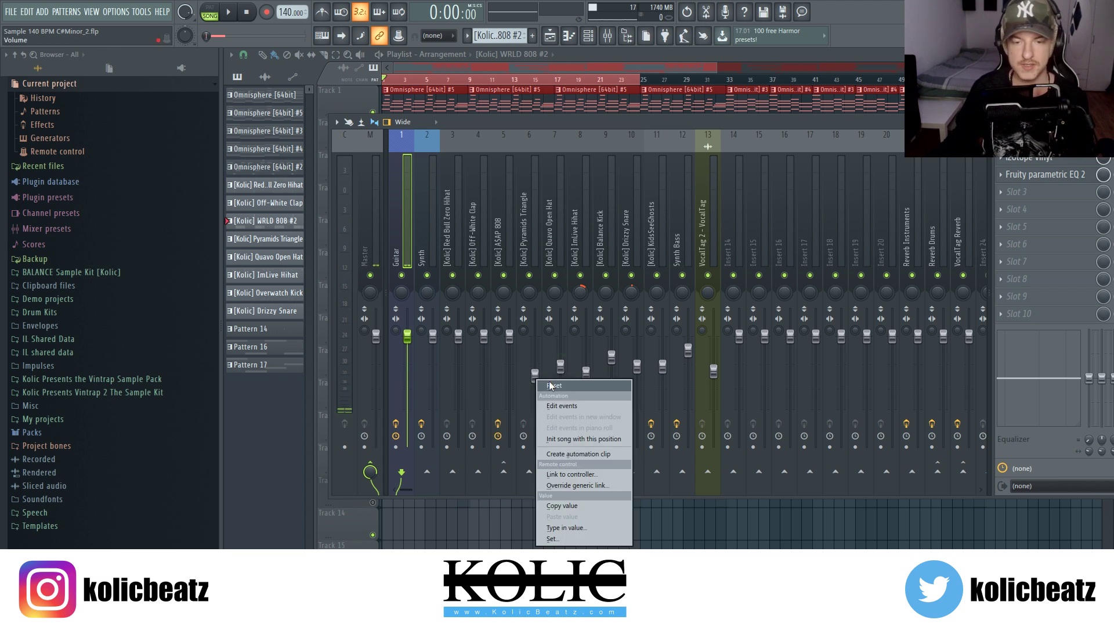
pyautogui.click(548, 385)
# Step: Reset the volume faders of the remaining tracks from Quavo Open Hat through VocalTag, and close the mixer
pyautogui.rightClick(560, 366)
pyautogui.click(585, 211)
pyautogui.click(342, 242)
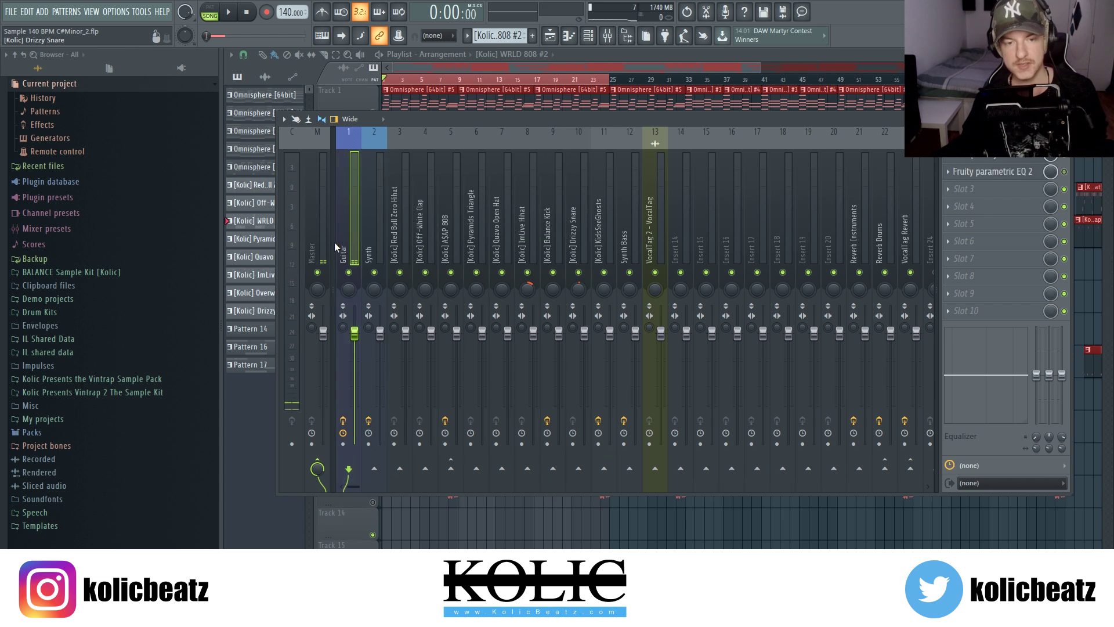
pyautogui.rightClick(356, 338)
pyautogui.click(376, 347)
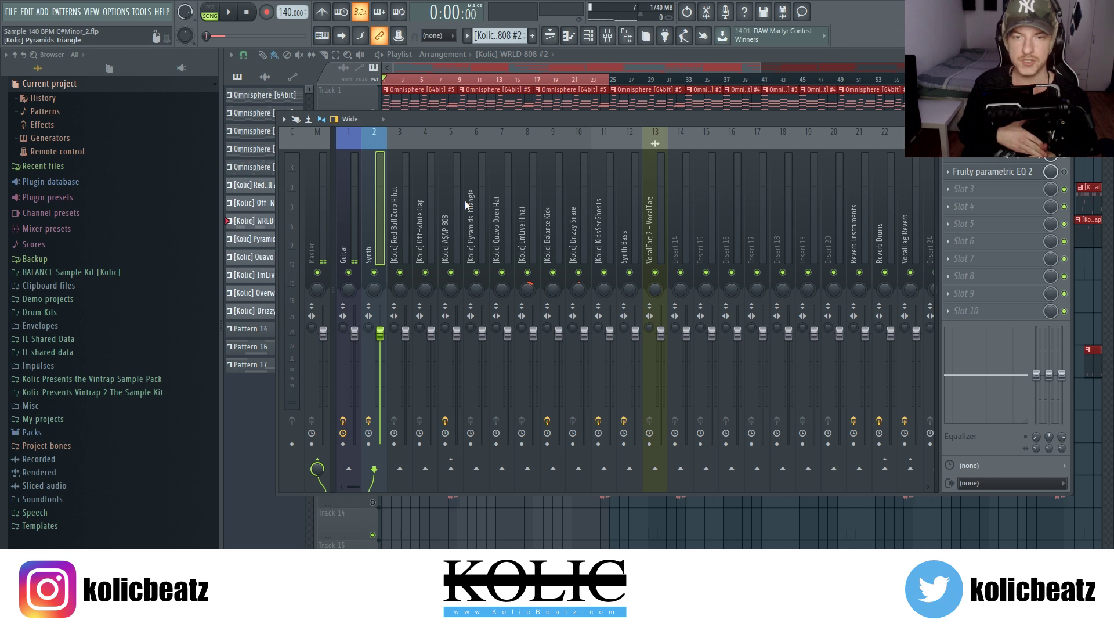
pyautogui.press('F9')
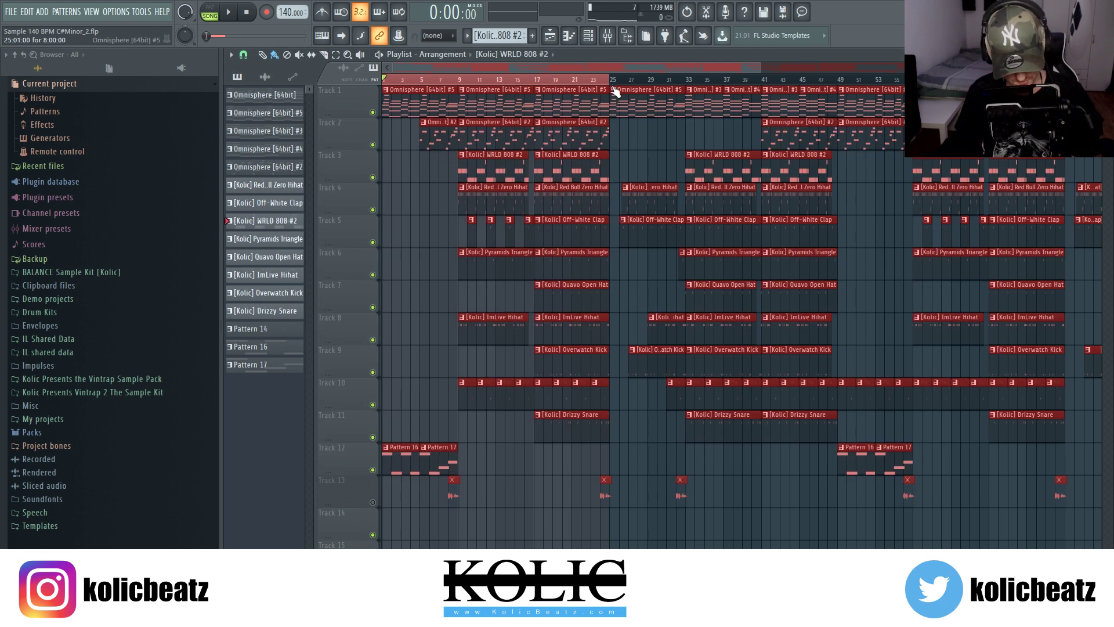
# Step: Play the arrangement with the reset faders, check the track levels in the mixer, and stop playback
pyautogui.press('space')
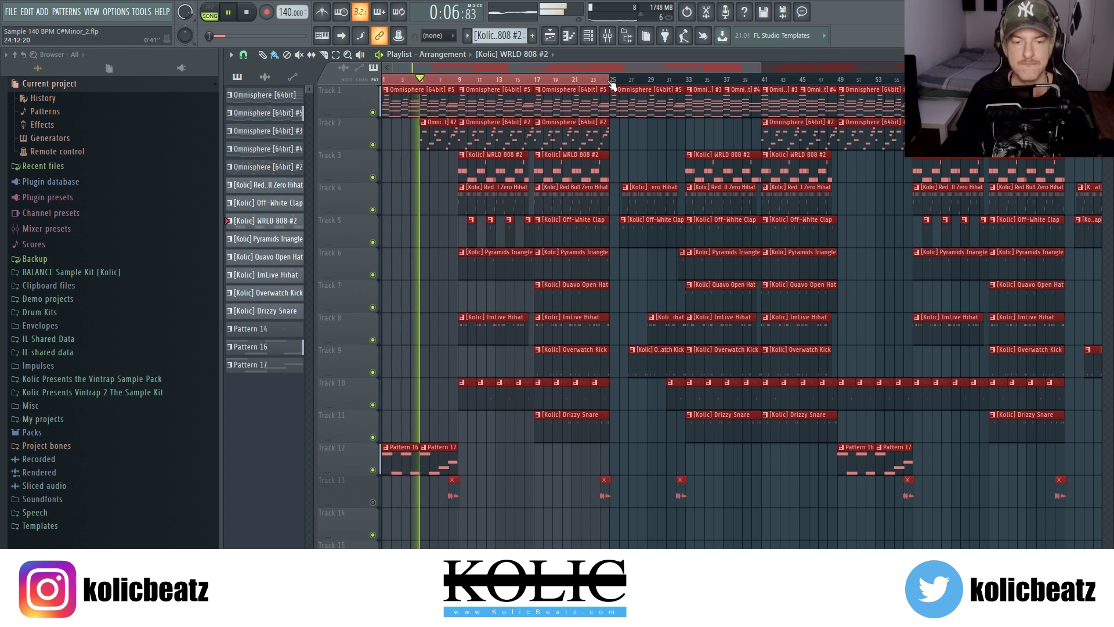
pyautogui.click(607, 35)
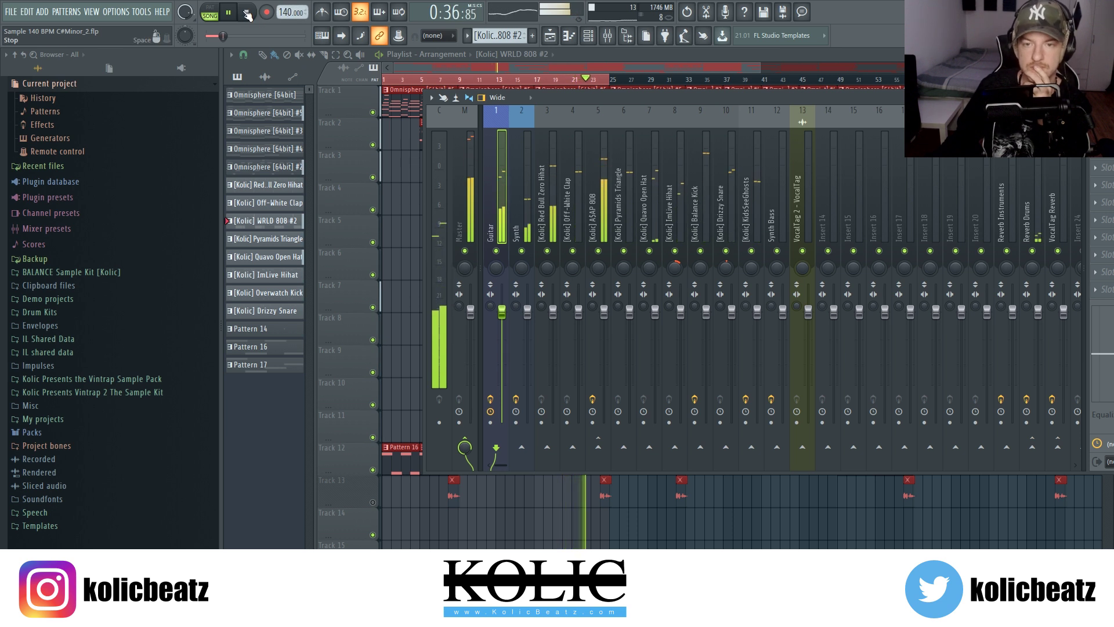
pyautogui.press('F9')
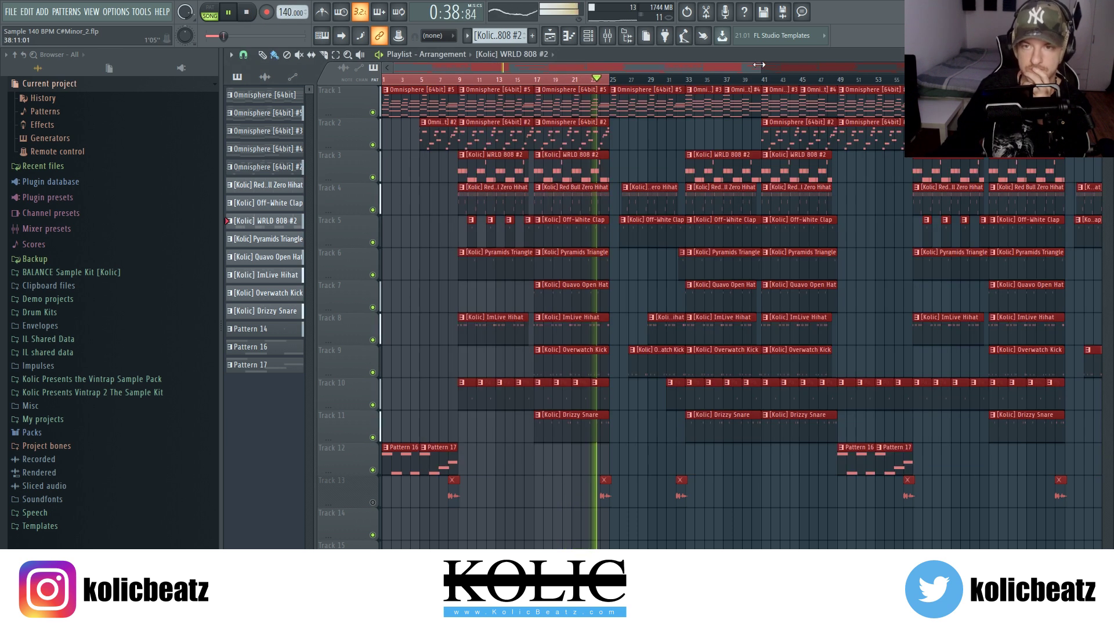
pyautogui.moveTo(760, 64); pyautogui.dragTo(770, 66)
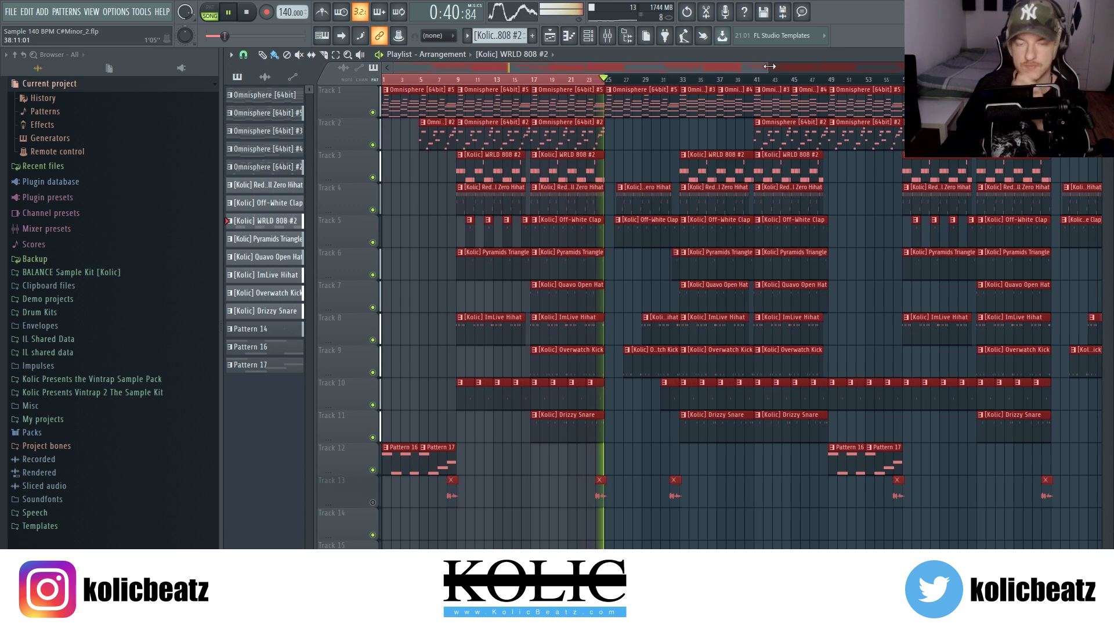
pyautogui.press('space')
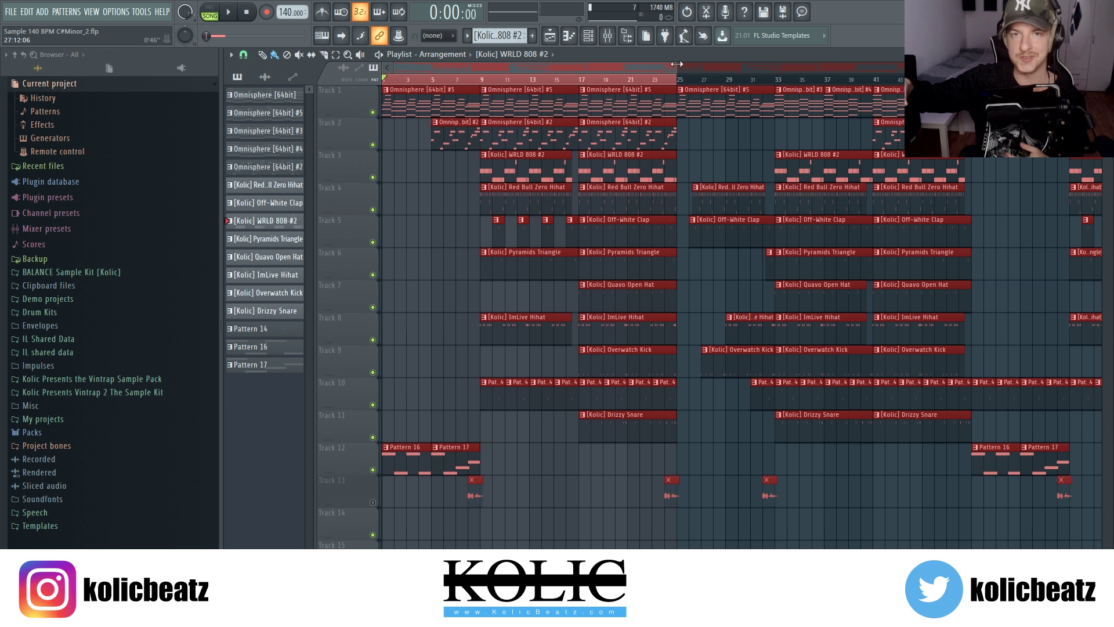
# Step: Reopen the mixer and reposition its window over the playlist to show the tracks
pyautogui.click(609, 36)
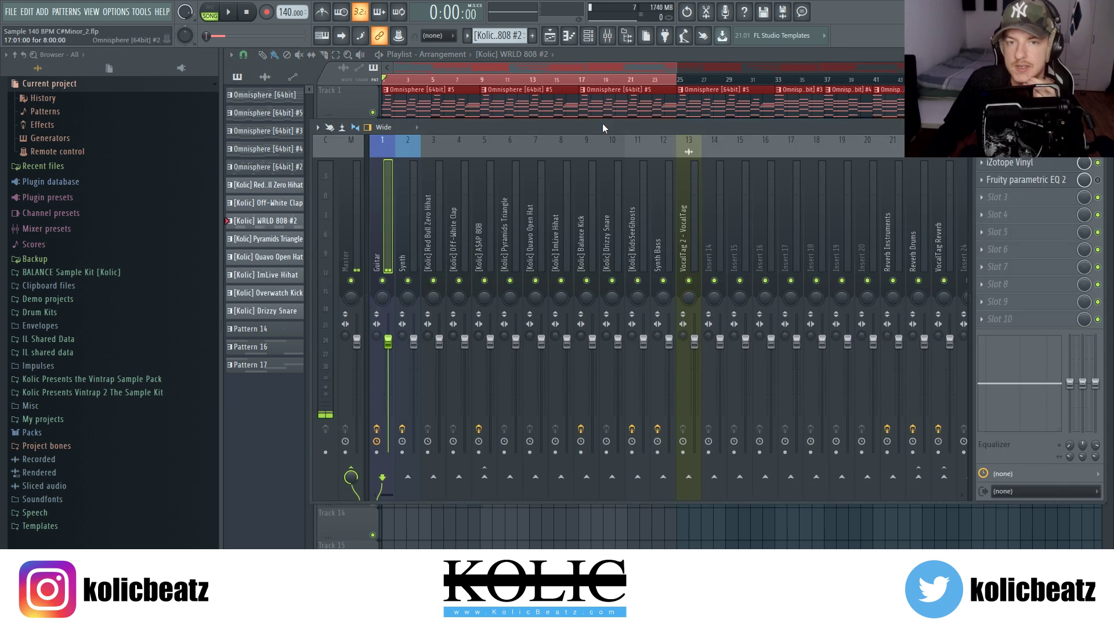
pyautogui.moveTo(602, 123); pyautogui.dragTo(628, 105)
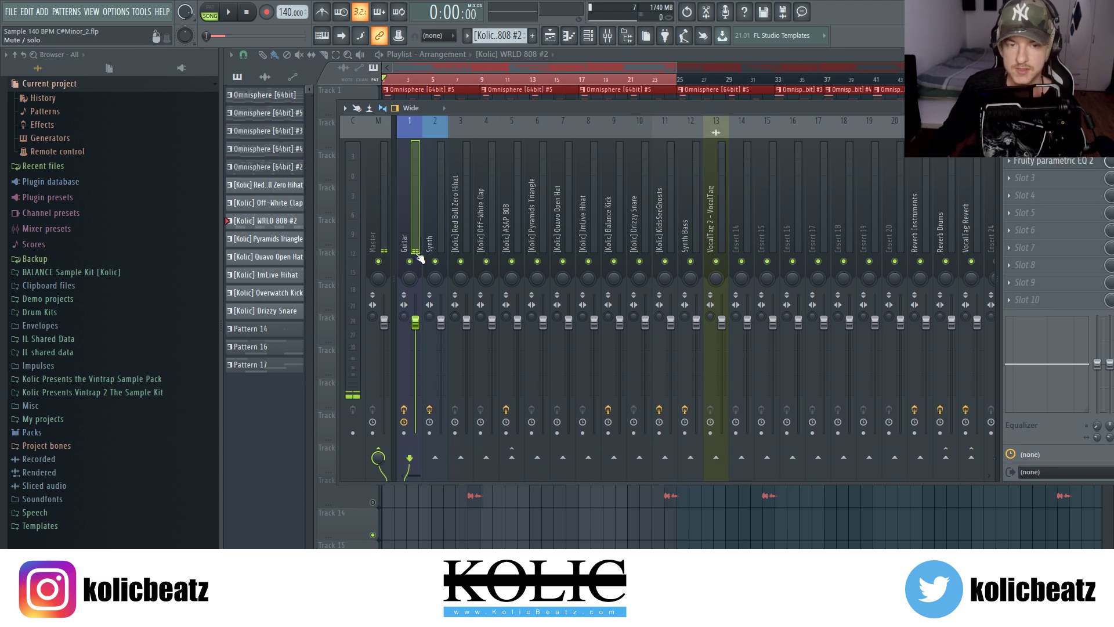
pyautogui.click(736, 216)
pyautogui.click(415, 204)
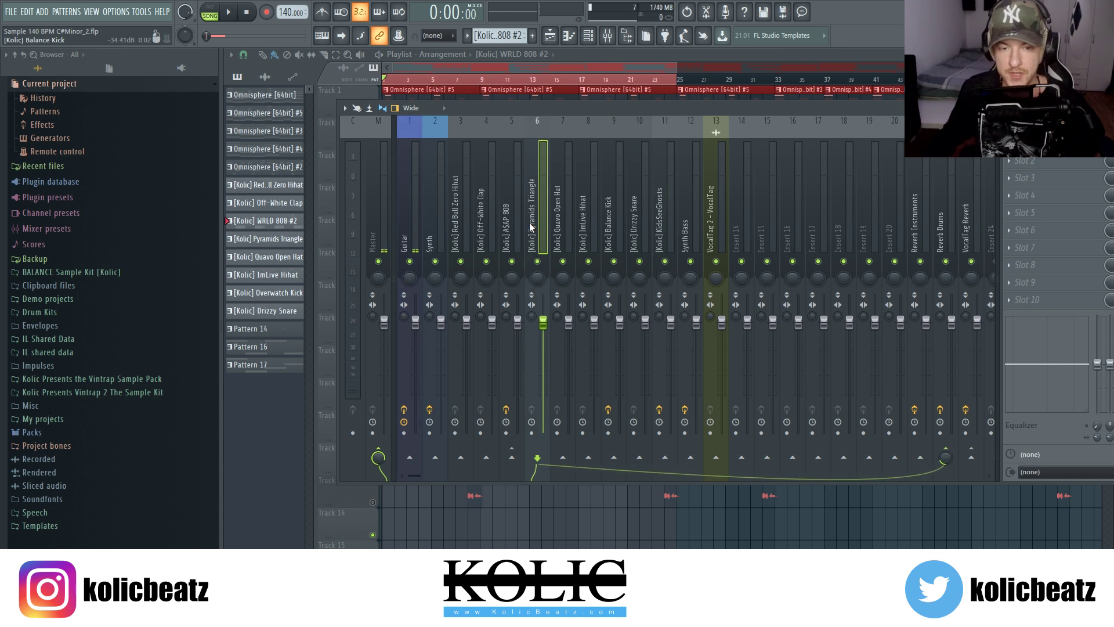
# Step: Try lowering the Guitar track's volume to about -2.5 dB and the Synth track's volume slightly
pyautogui.moveTo(406, 224); pyautogui.dragTo(380, 232)
pyautogui.moveTo(412, 334); pyautogui.dragTo(415, 350)
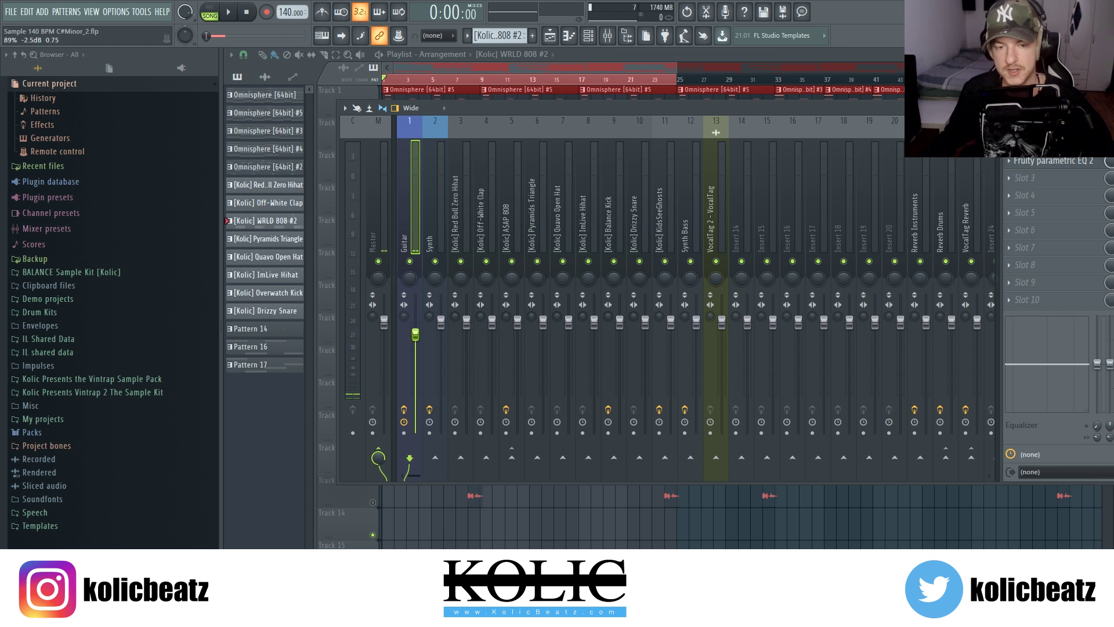
pyautogui.moveTo(415, 335); pyautogui.dragTo(415, 335)
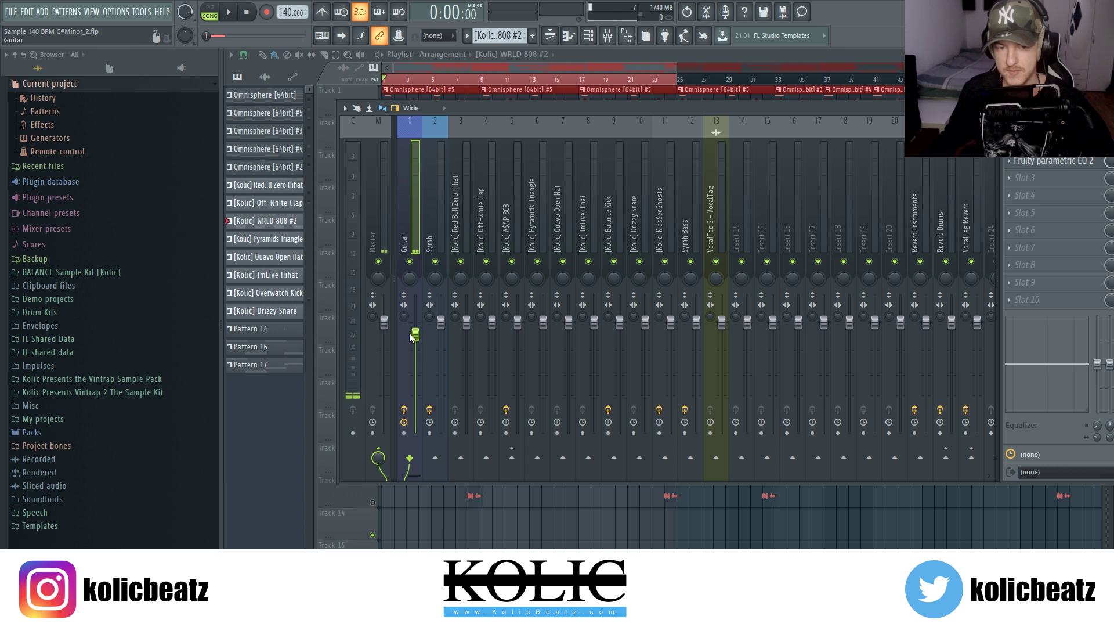
pyautogui.click(434, 236)
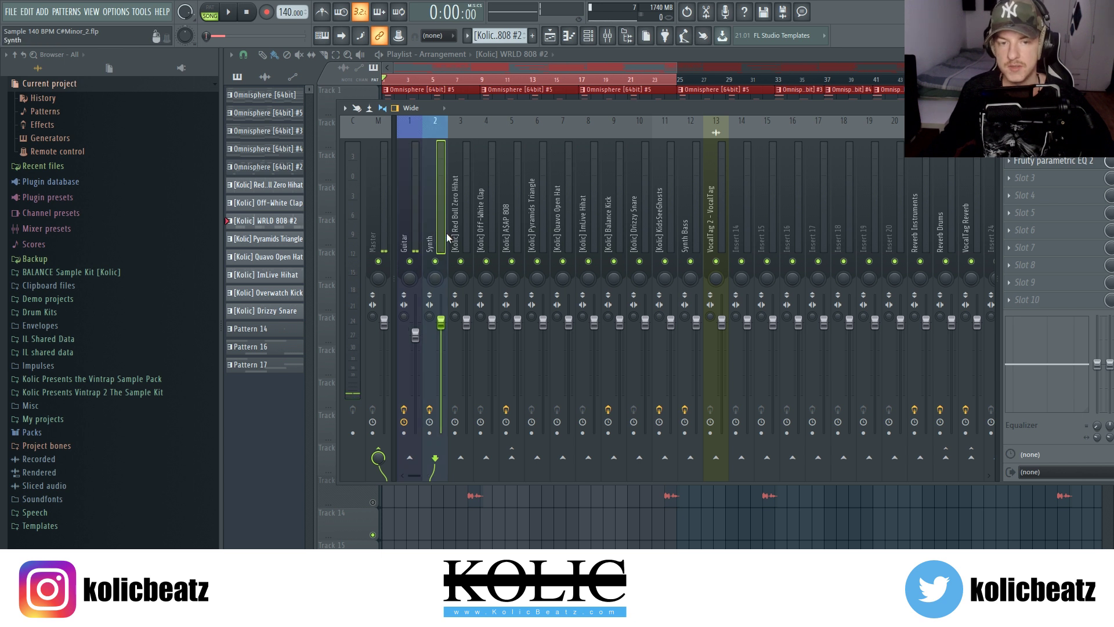
pyautogui.moveTo(441, 322); pyautogui.dragTo(441, 332)
# Step: Examine the individual bass, drum and percussion tracks in the mixer, ending on the [Kolic] Balance Kick
pyautogui.click(667, 230)
pyautogui.click(694, 221)
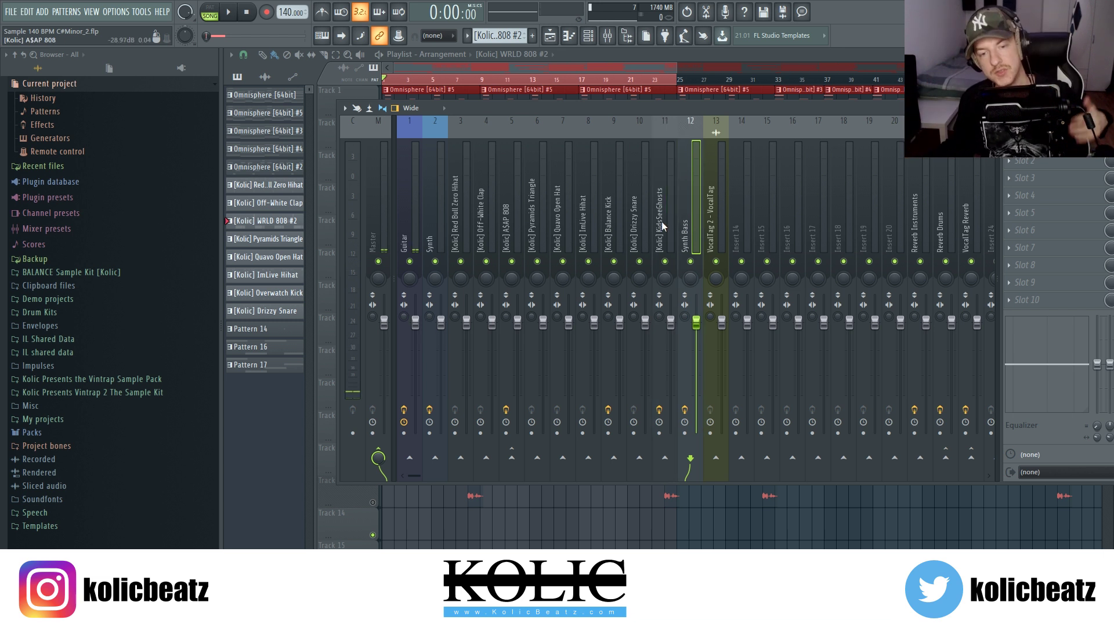
pyautogui.click(589, 226)
pyautogui.click(512, 230)
pyautogui.click(638, 228)
pyautogui.click(587, 226)
pyautogui.click(529, 223)
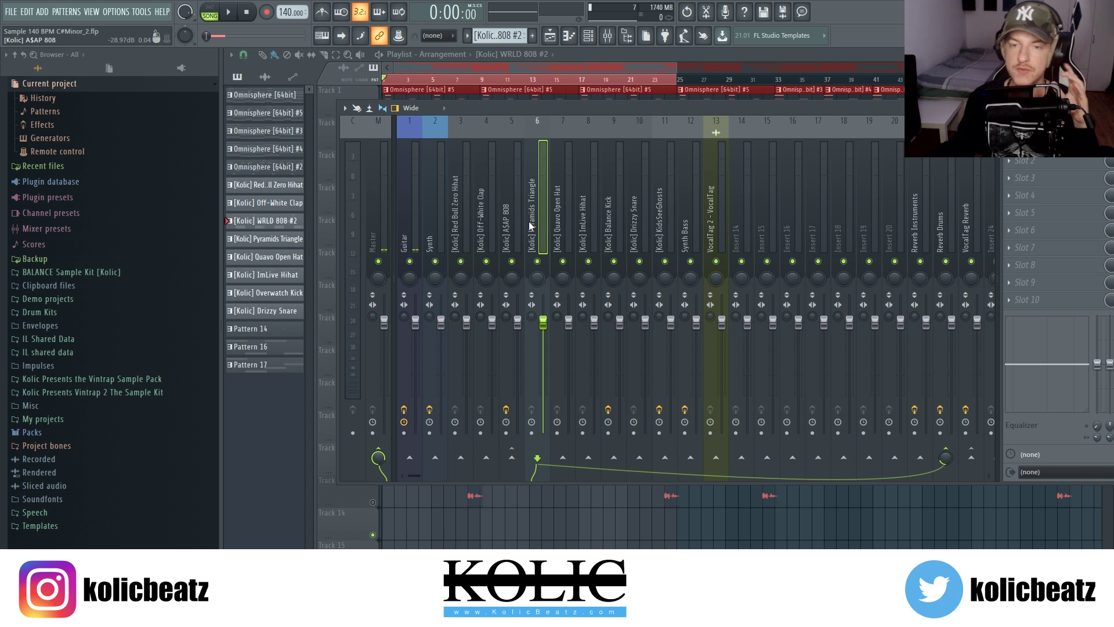
pyautogui.click(620, 218)
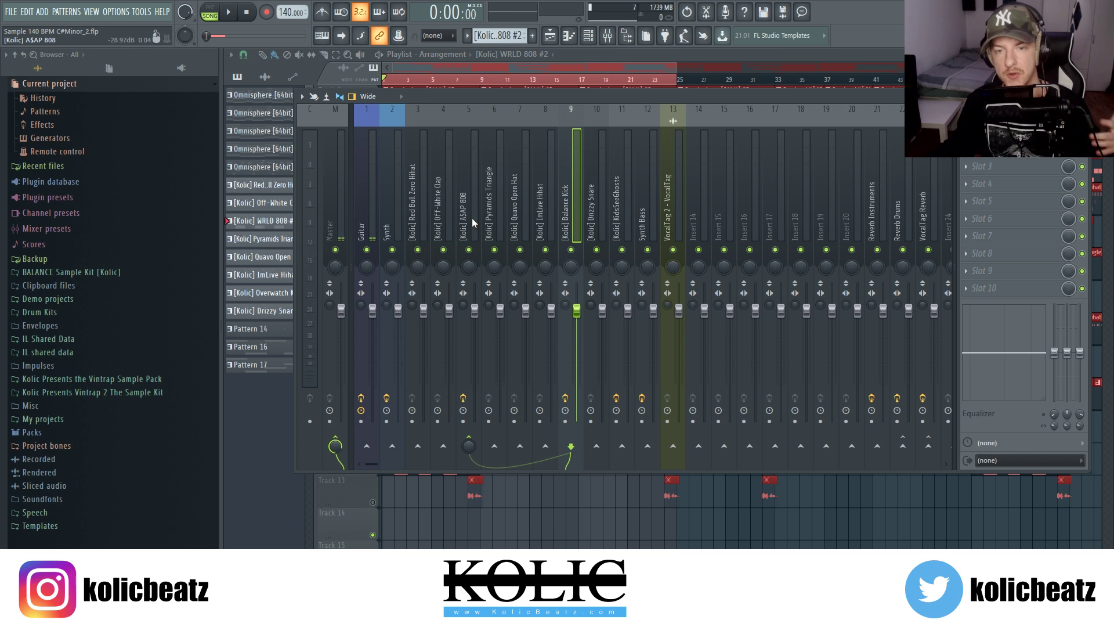
# Step: Solo the [Kolic] A$AP 808 track in the mixer and unmute the [Kolic] Balance Kick alongside it
pyautogui.rightClick(470, 250)
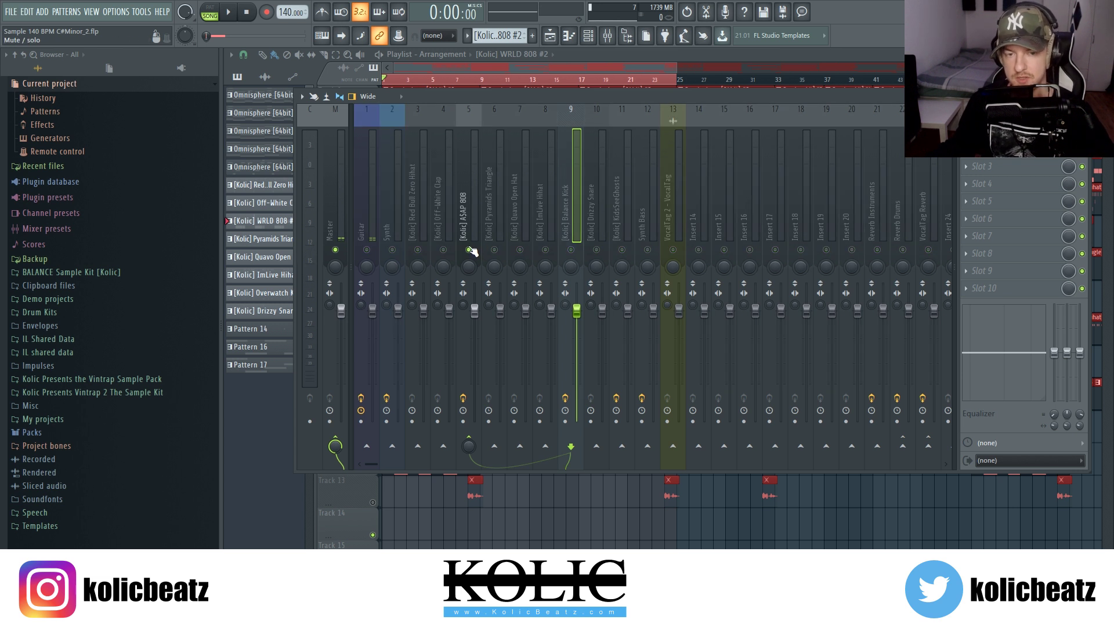
pyautogui.click(572, 250)
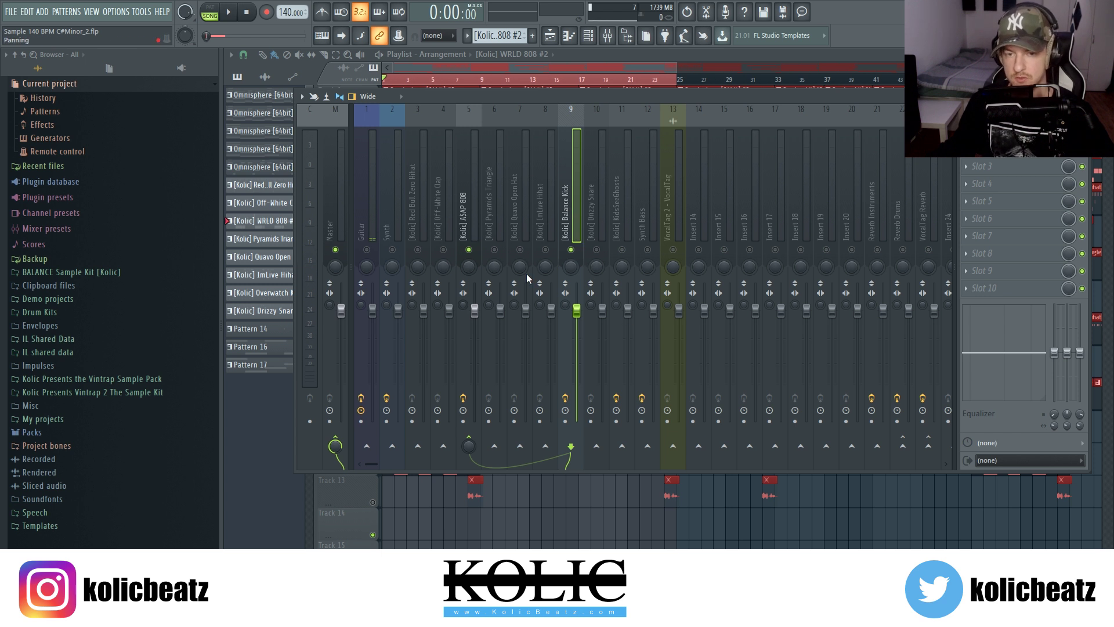
# Step: Examine the FabFilter Pro-MB low-band compression on the [Kolic] A$AP 808 track
pyautogui.click(463, 229)
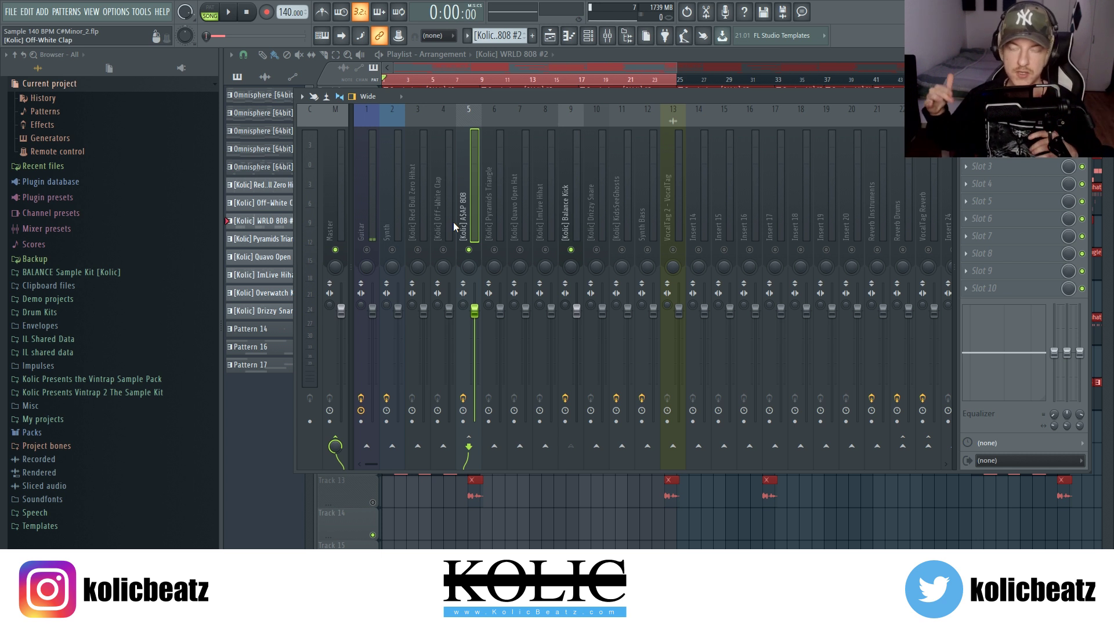
pyautogui.click(990, 132)
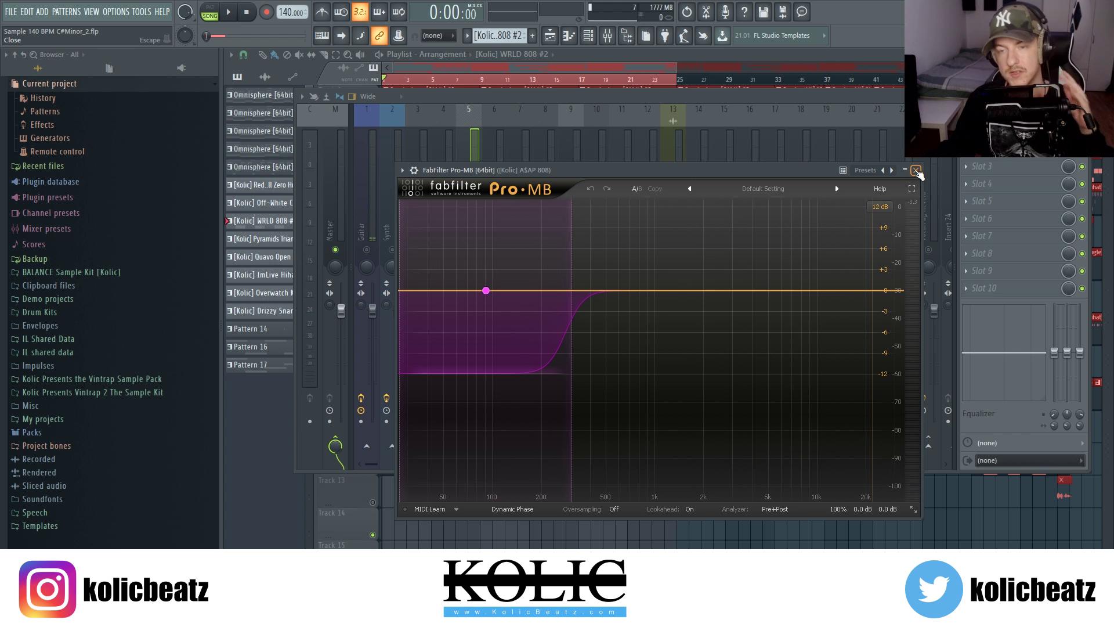
pyautogui.click(916, 170)
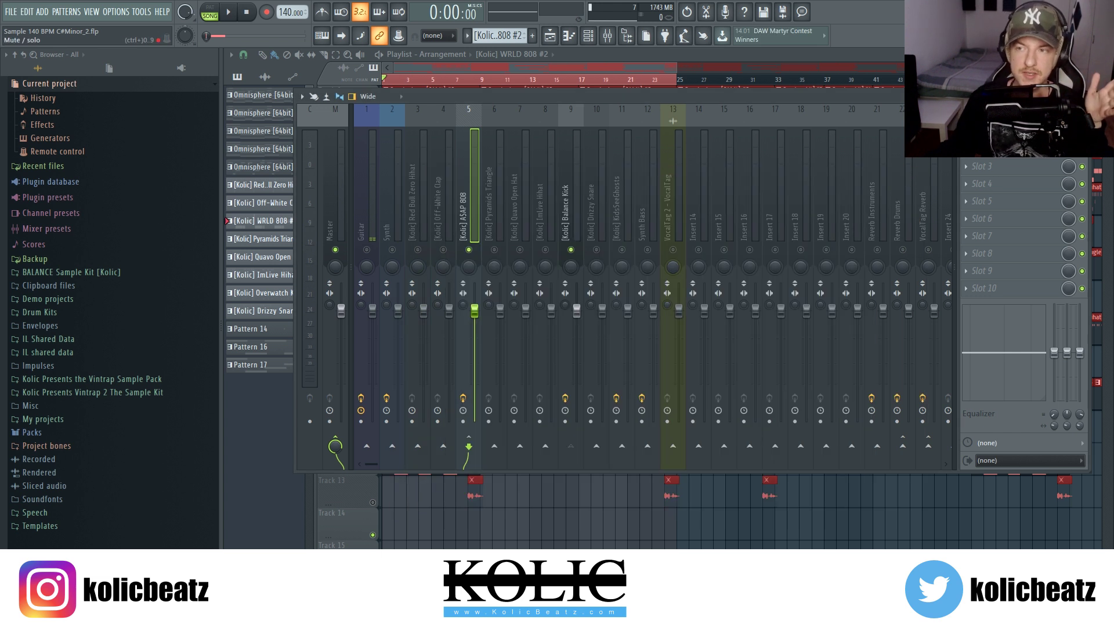
pyautogui.click(987, 149)
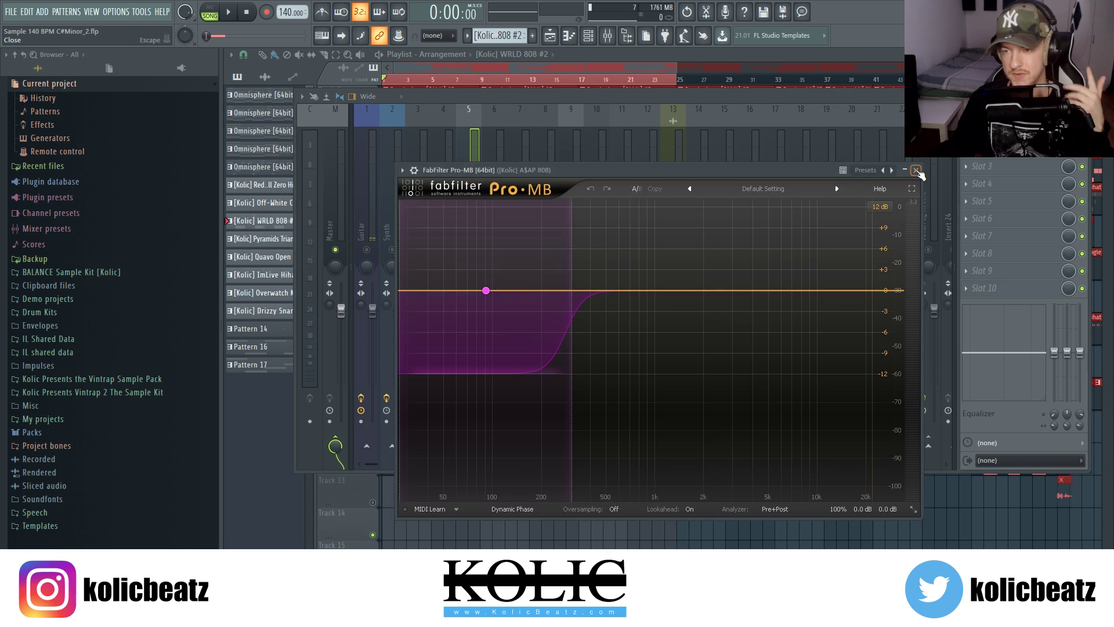
pyautogui.click(916, 171)
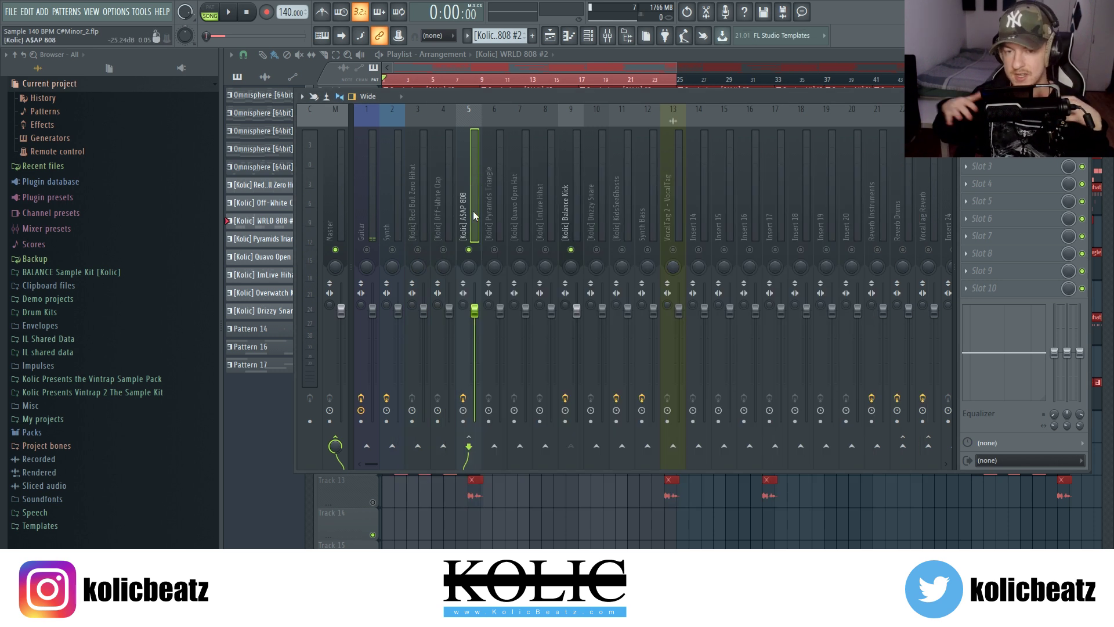
pyautogui.click(987, 149)
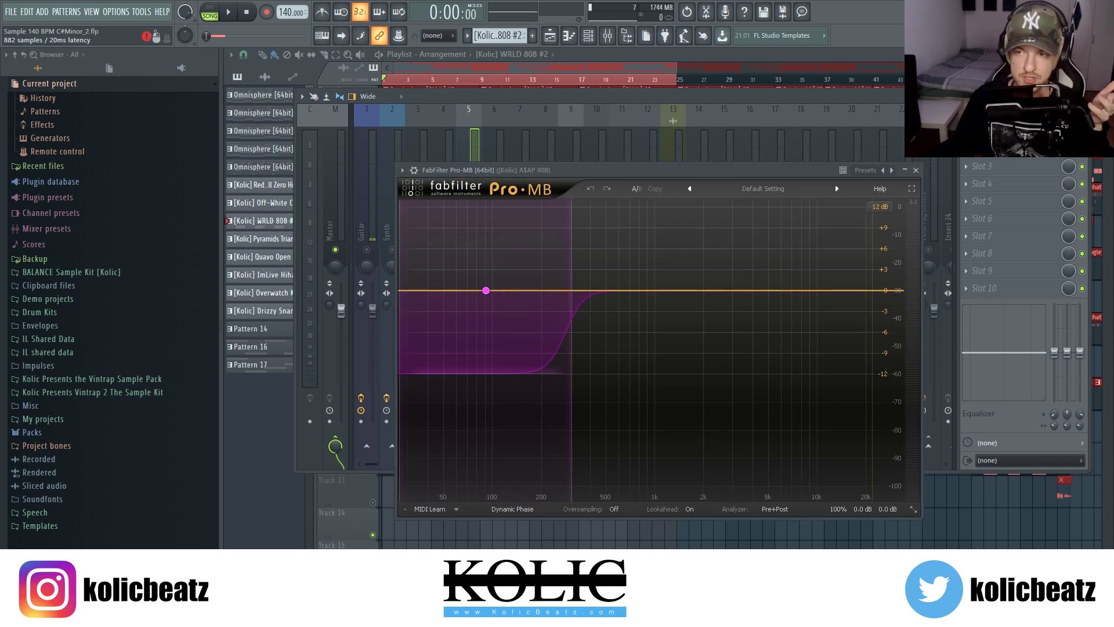
pyautogui.click(916, 170)
pyautogui.click(987, 149)
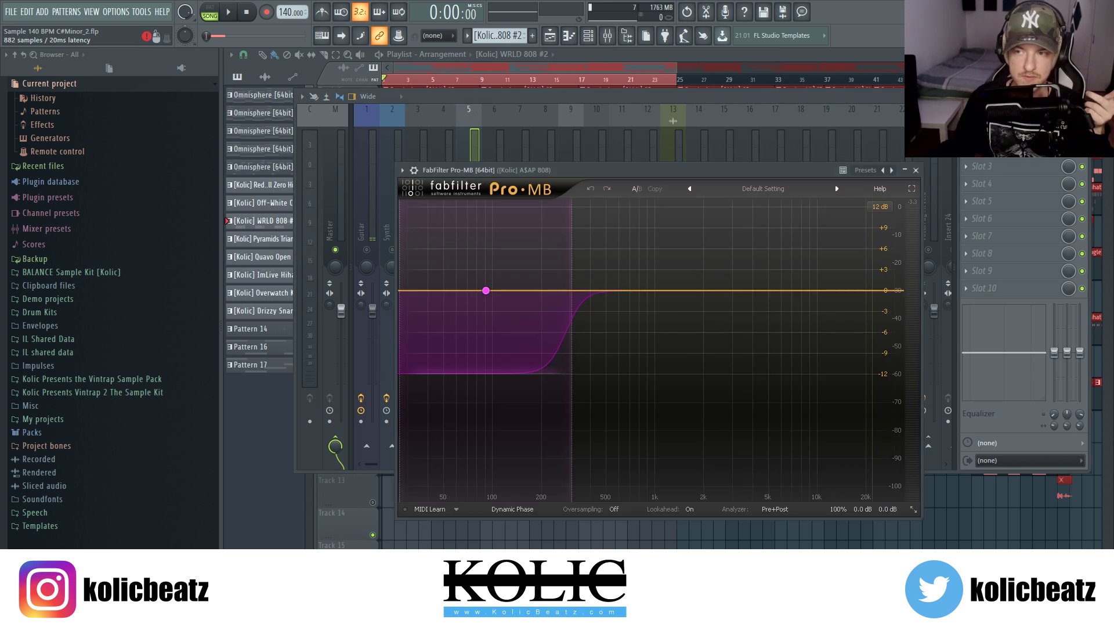
pyautogui.moveTo(650, 169); pyautogui.dragTo(635, 201)
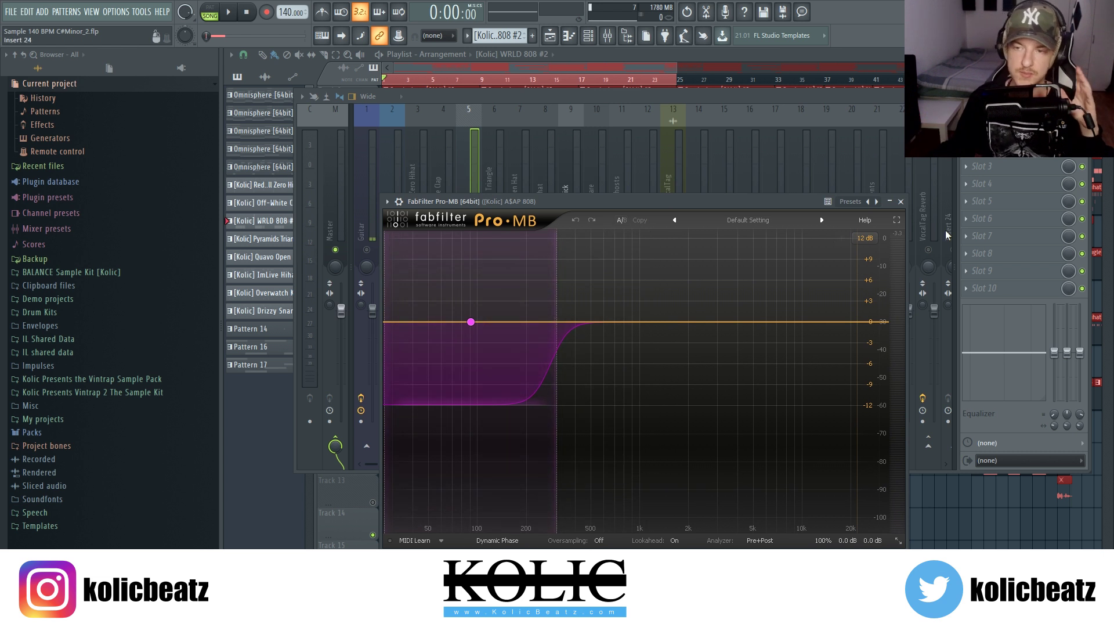
# Step: Examine the [Kolic] A$AP 808 and [Kolic] Balance Kick tracks in turn, including the routing between them
pyautogui.click(473, 214)
pyautogui.click(562, 215)
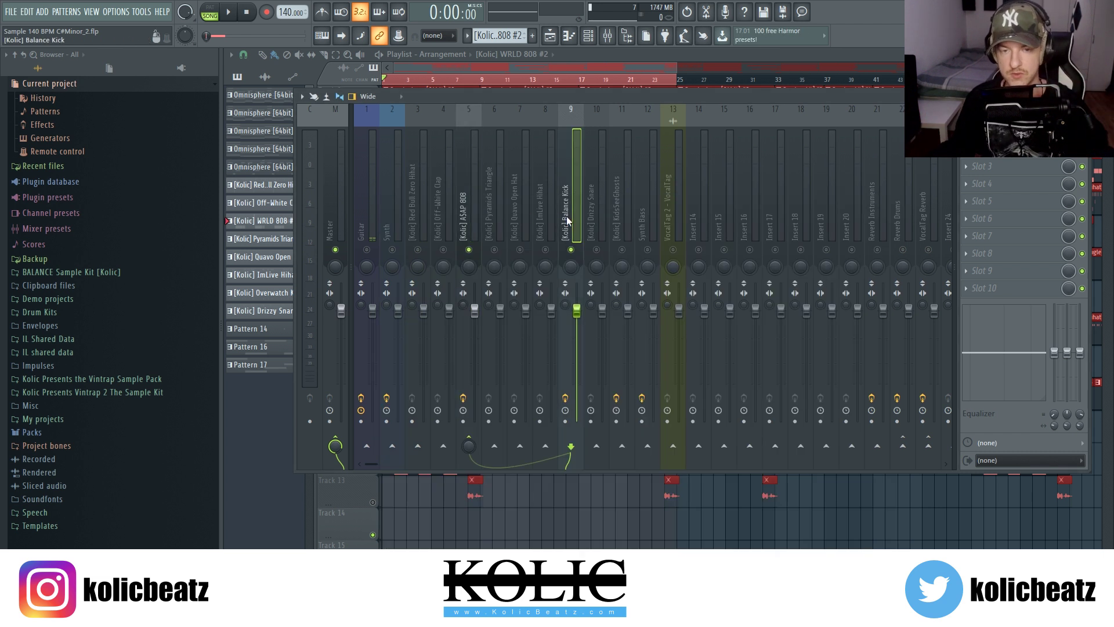
pyautogui.click(455, 212)
pyautogui.click(470, 210)
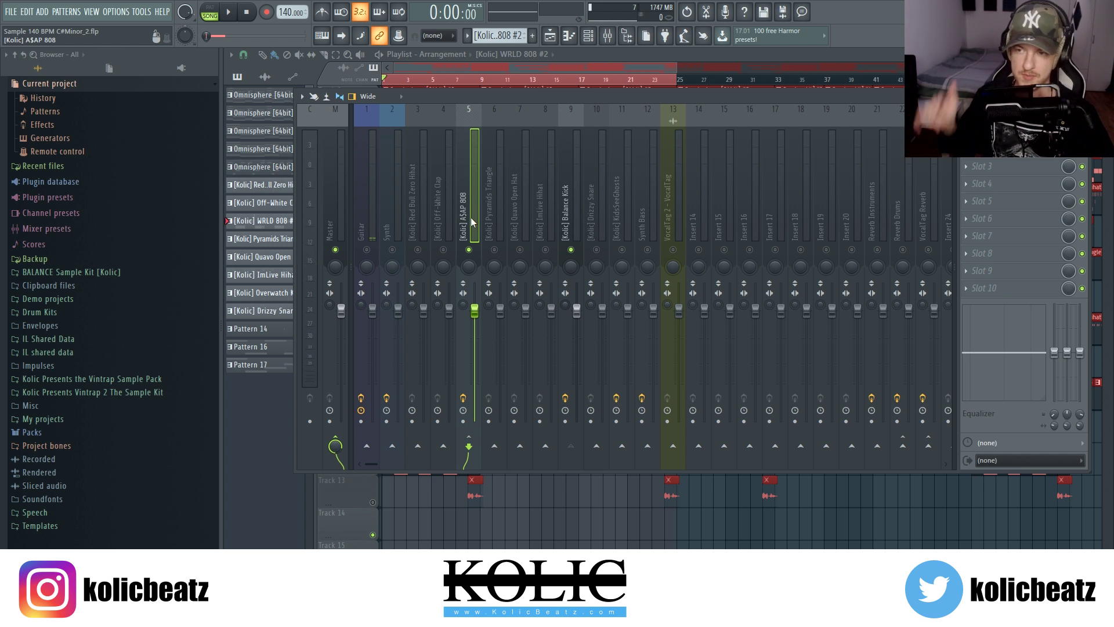
pyautogui.click(564, 219)
pyautogui.click(454, 221)
pyautogui.click(474, 222)
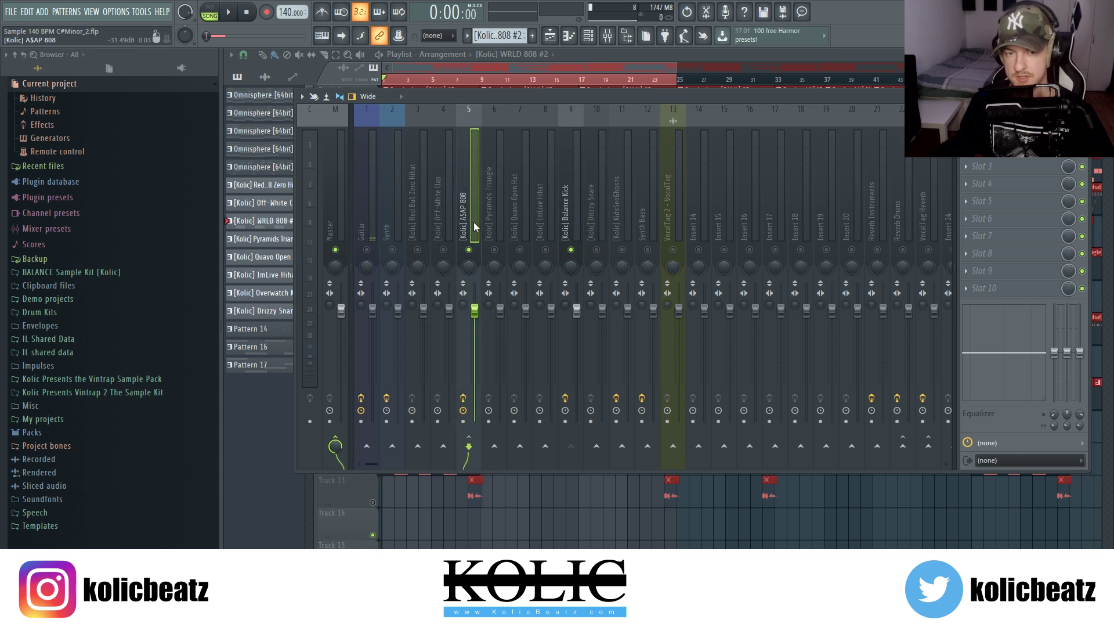
pyautogui.click(577, 217)
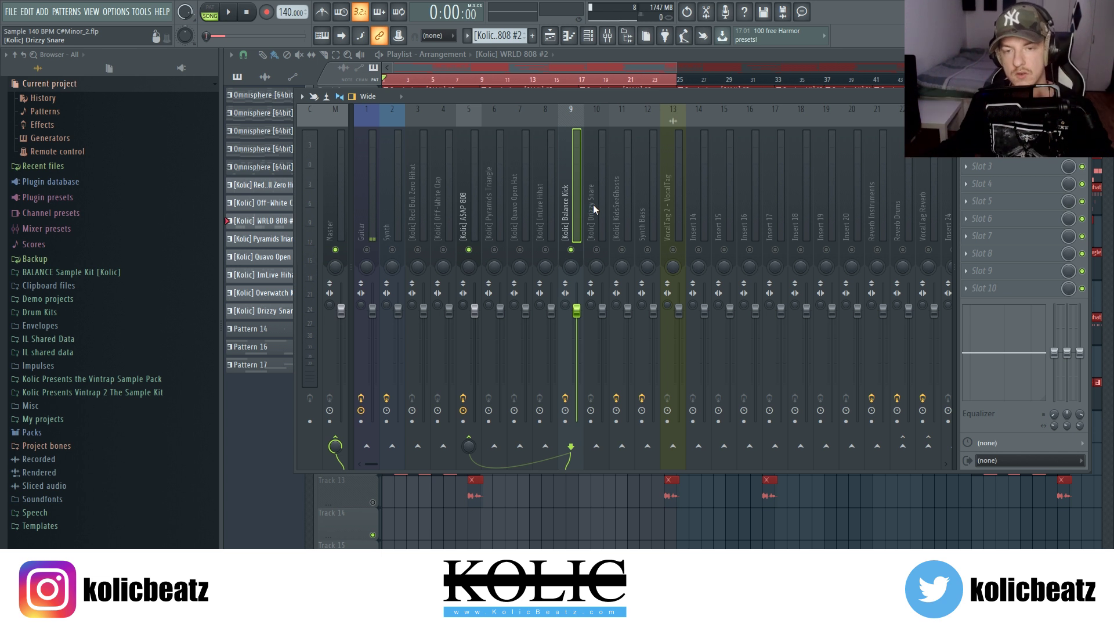
# Step: During playback, lower the [Kolic] A$AP 808 volume to -6.0 dB and the [Kolic] Balance Kick to -4.0 dB
pyautogui.click(475, 231)
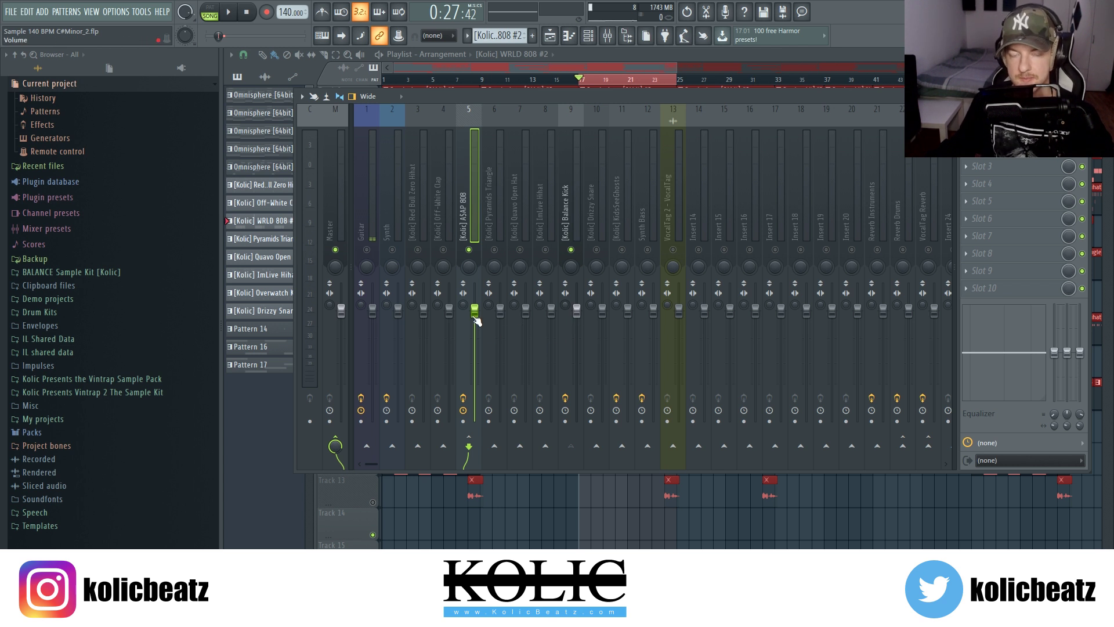
pyautogui.press('space')
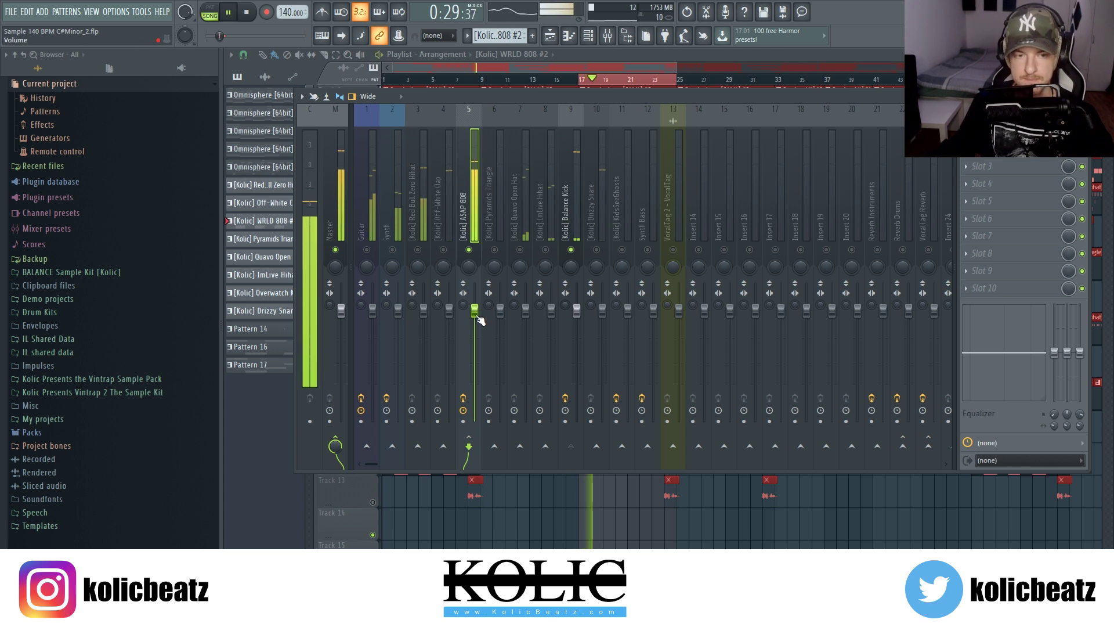
pyautogui.moveTo(481, 321)
pyautogui.mouseDown()
pyautogui.moveTo(481, 353)
pyautogui.moveTo(475, 338)
pyautogui.mouseUp()
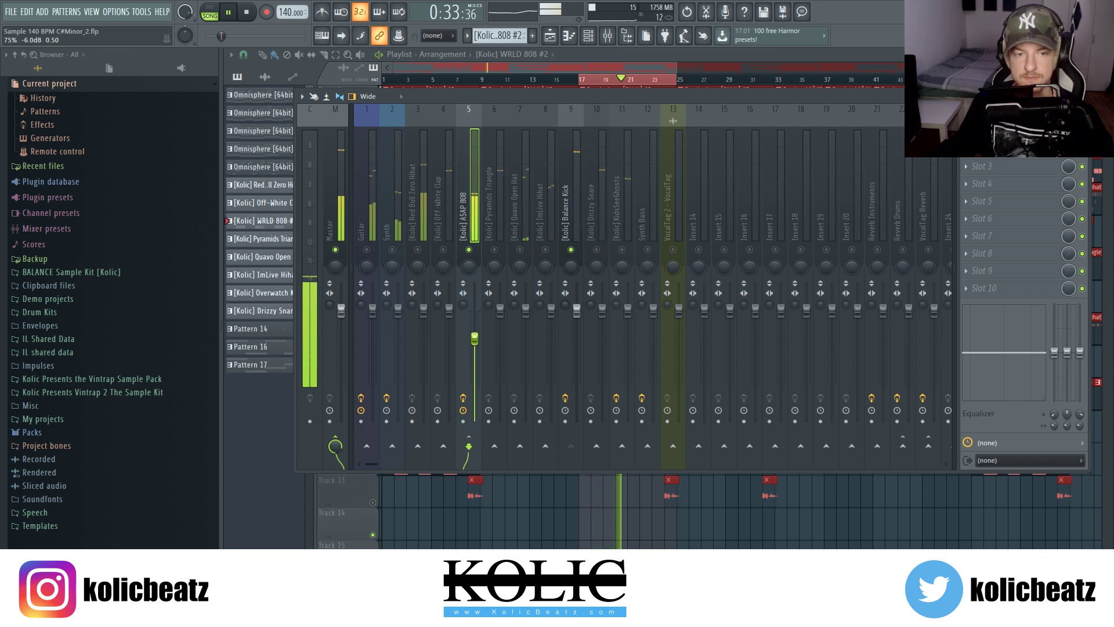
pyautogui.click(578, 312)
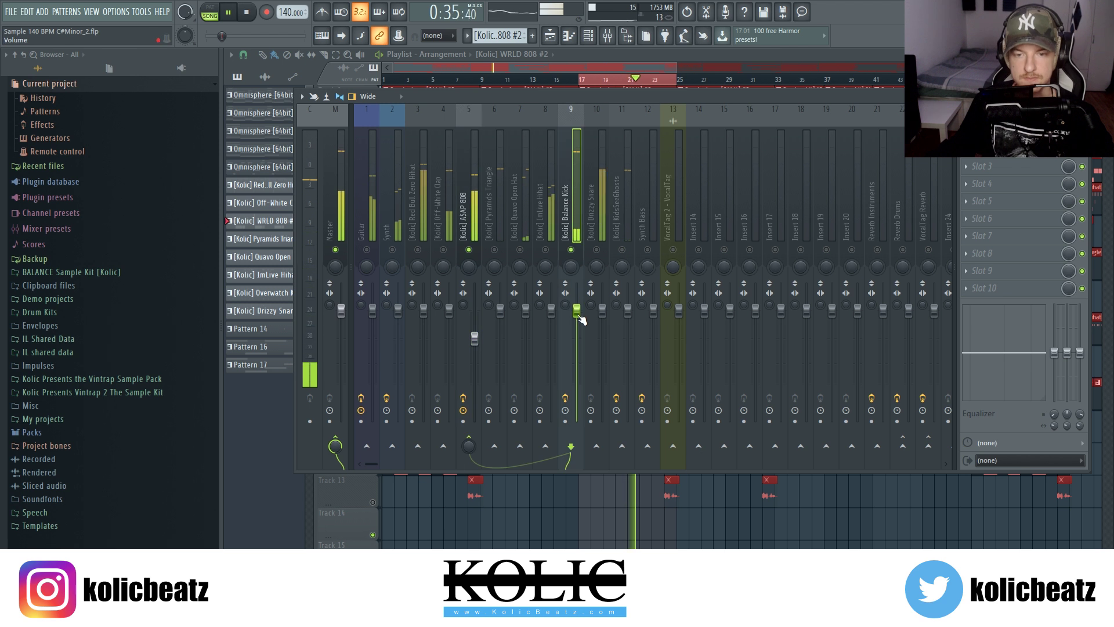
pyautogui.moveTo(577, 312); pyautogui.dragTo(577, 330)
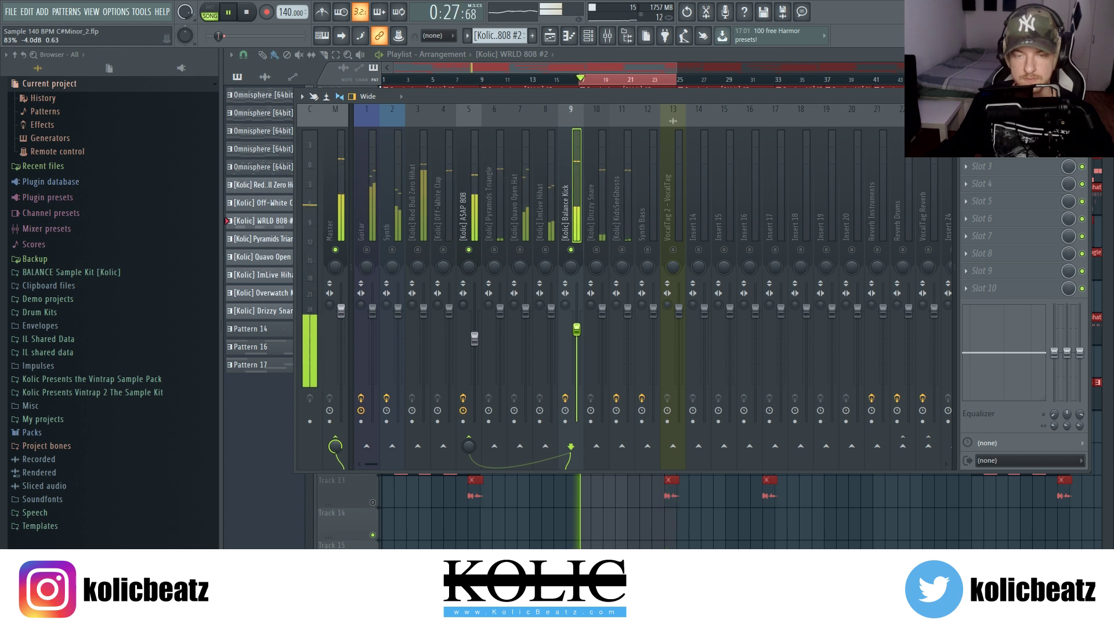
# Step: Lower the [Kolic] A$AP 808 slightly further, check it against the kick, and stop playback
pyautogui.click(471, 209)
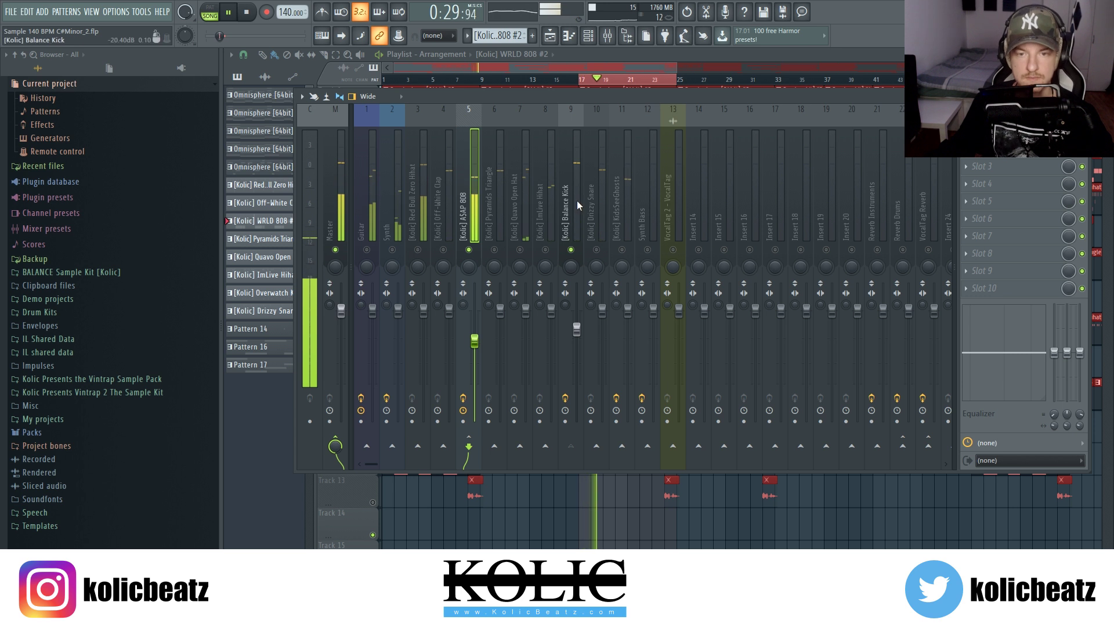
pyautogui.click(577, 329)
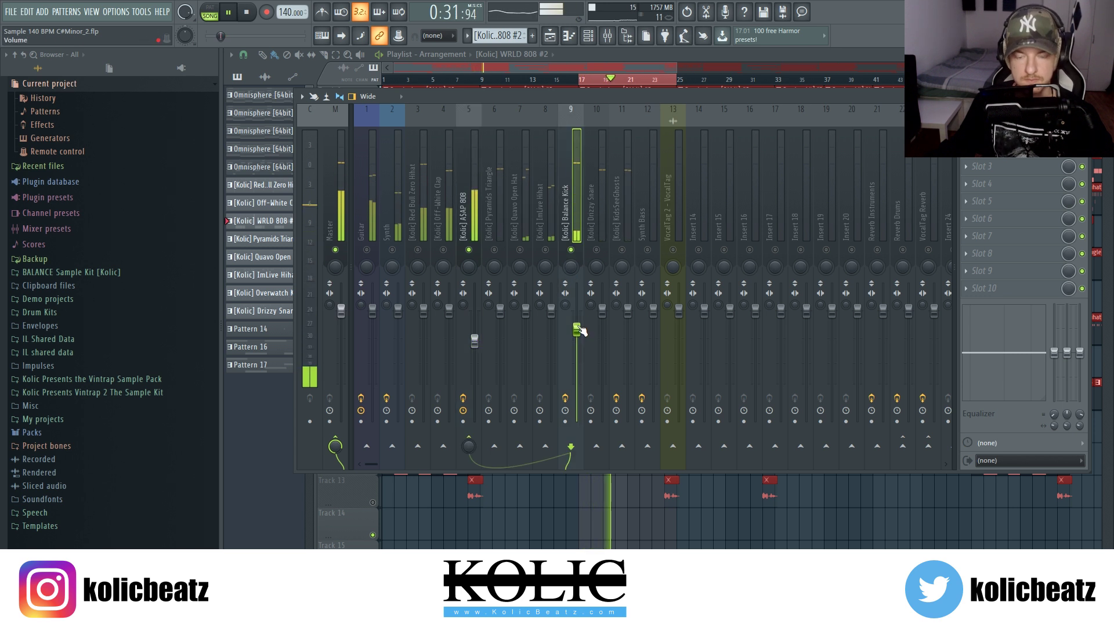
pyautogui.press('space')
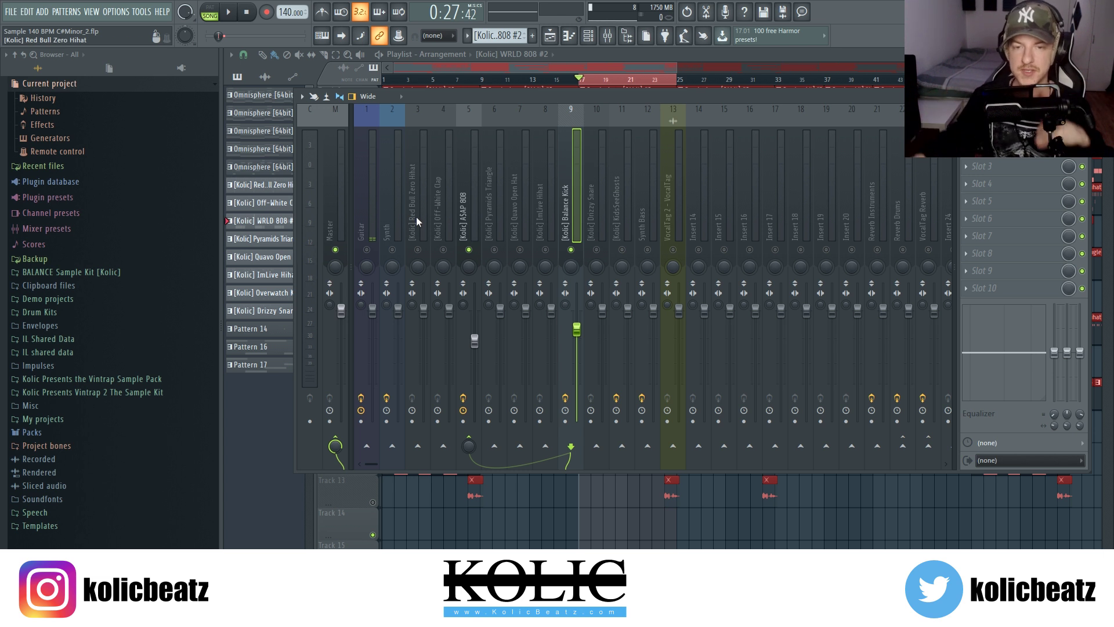
pyautogui.click(367, 226)
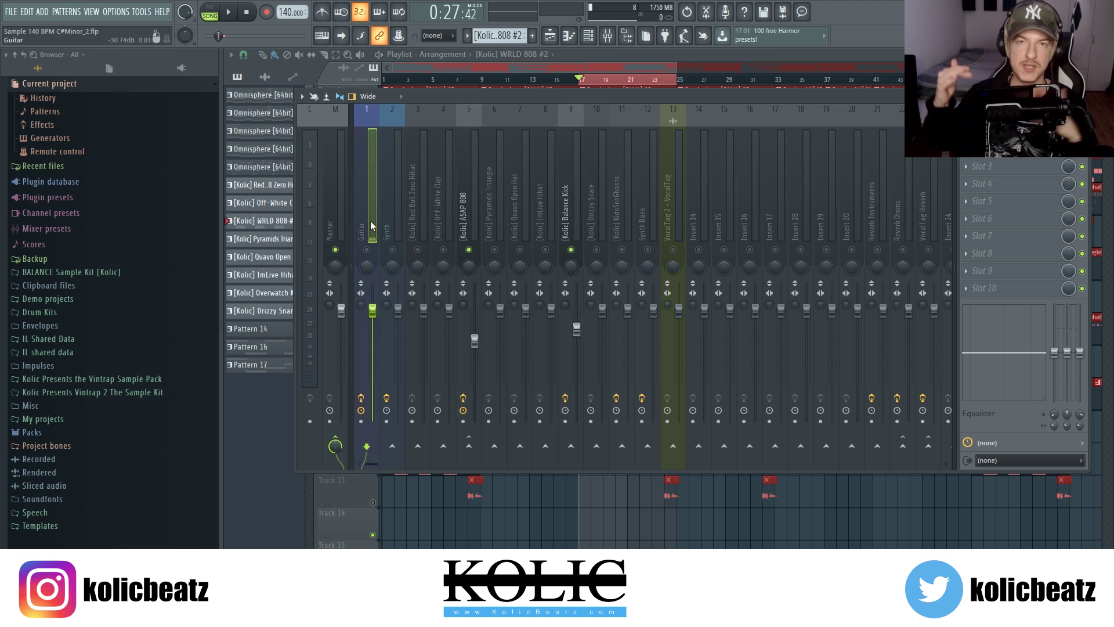
pyautogui.click(469, 226)
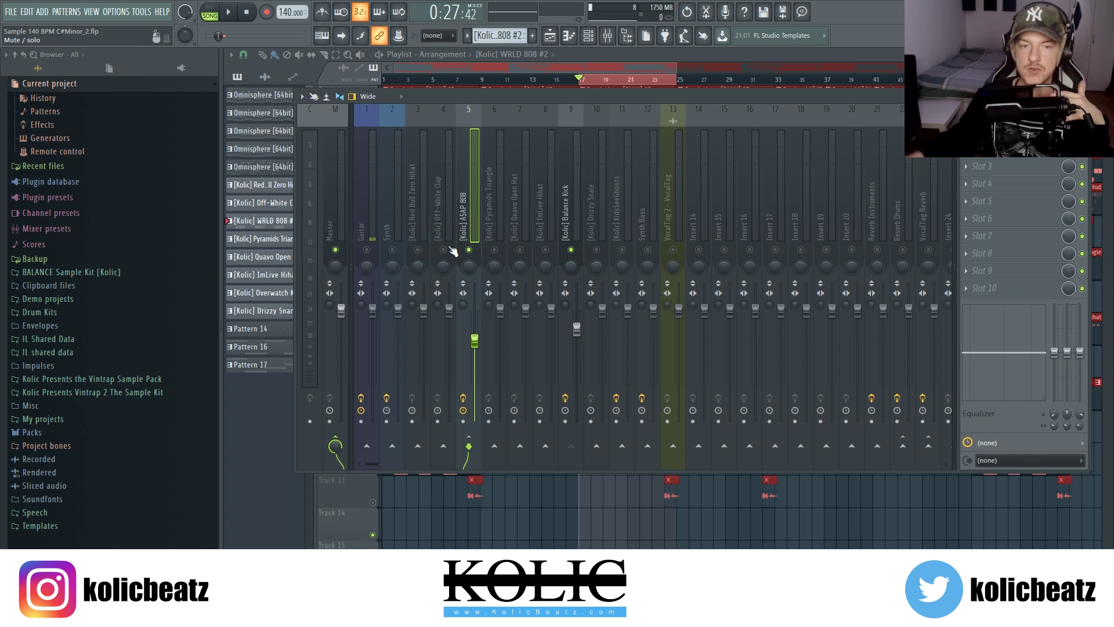
# Step: Unmute the [Kolic] Off-White Clap, set its volume to about -1 dB during playback, and stop playback
pyautogui.click(449, 224)
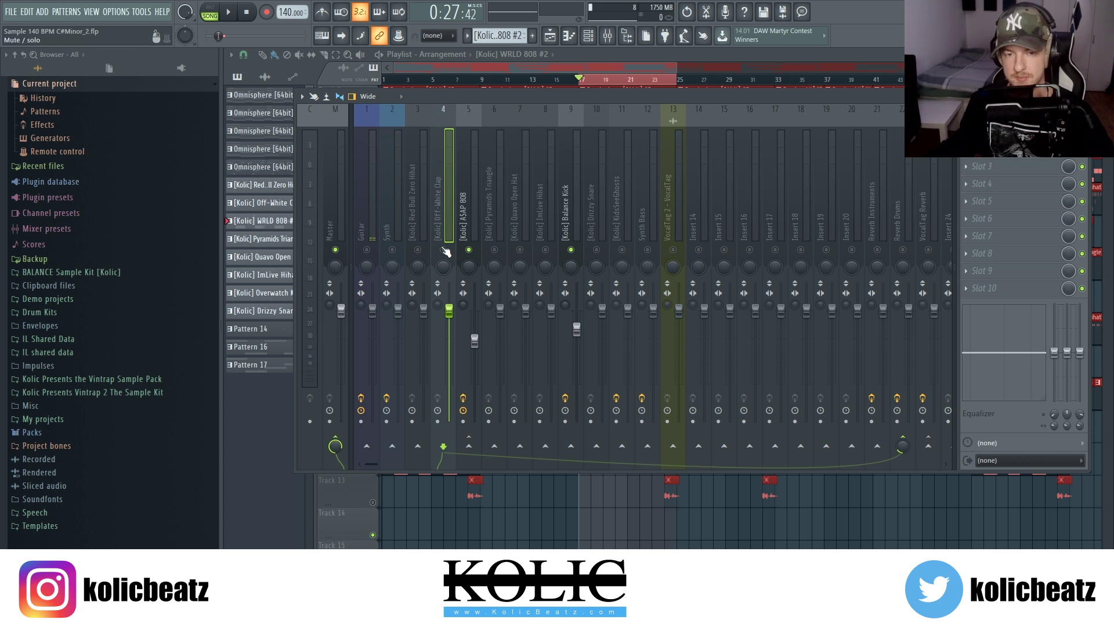
pyautogui.press('space')
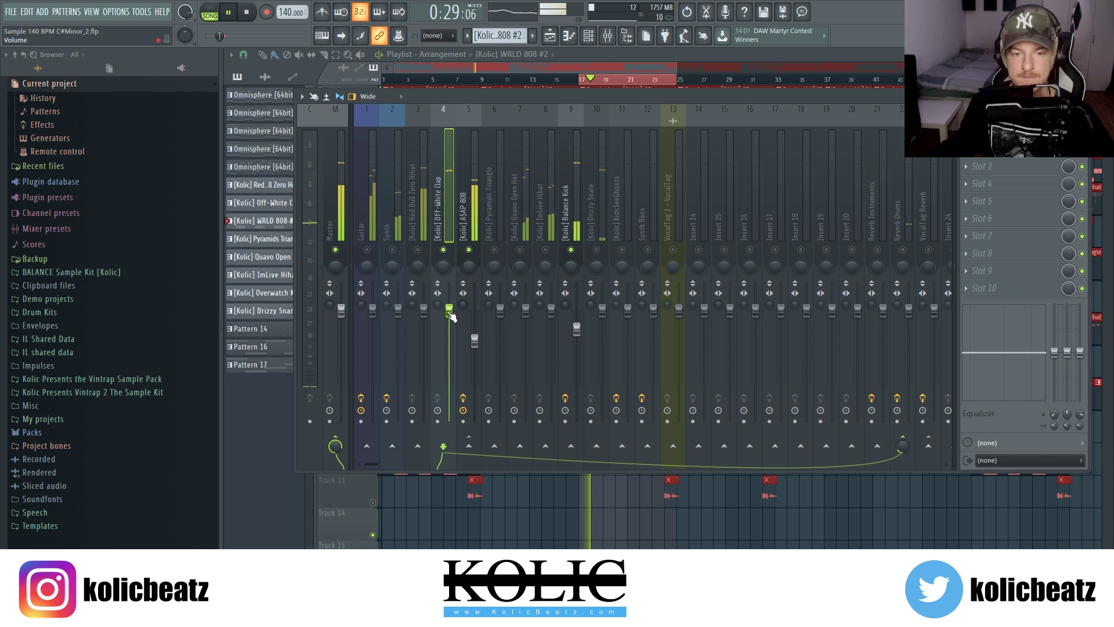
pyautogui.scroll(-2, 450, 316)
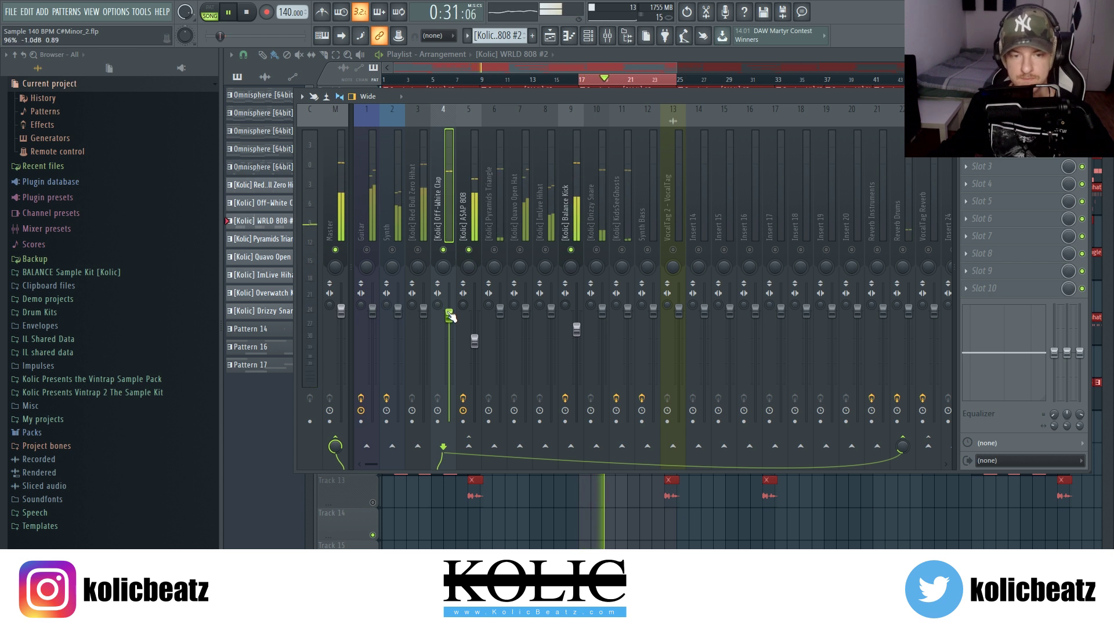
pyautogui.scroll(-3, 450, 317)
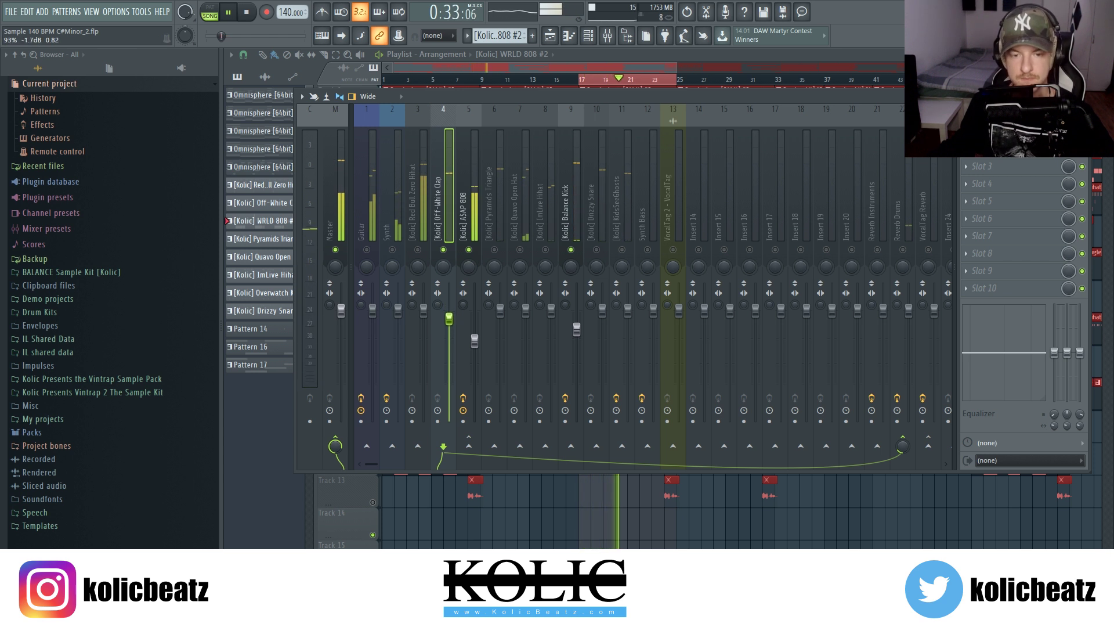
pyautogui.scroll(-8, 449, 319)
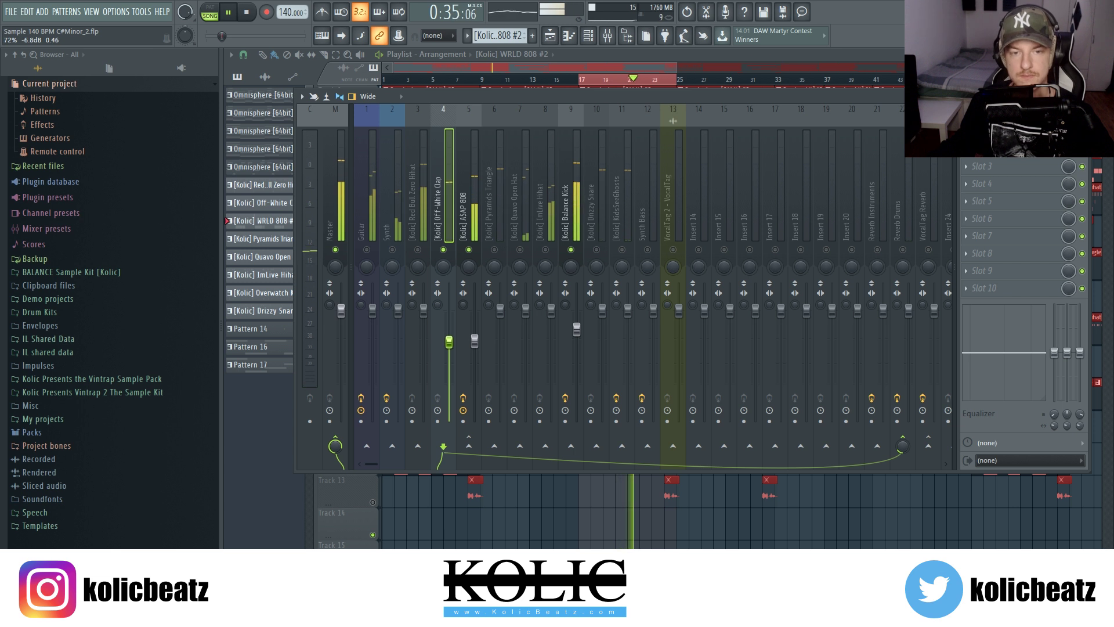
pyautogui.scroll(8, 449, 319)
pyautogui.scroll(1, 449, 316)
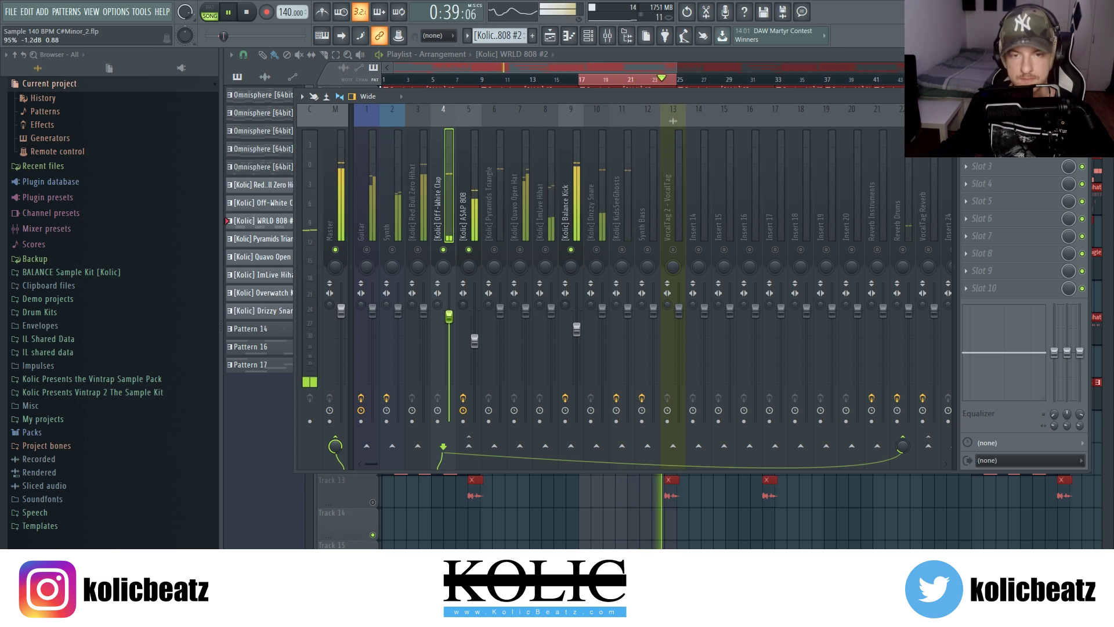
pyautogui.scroll(1, 449, 316)
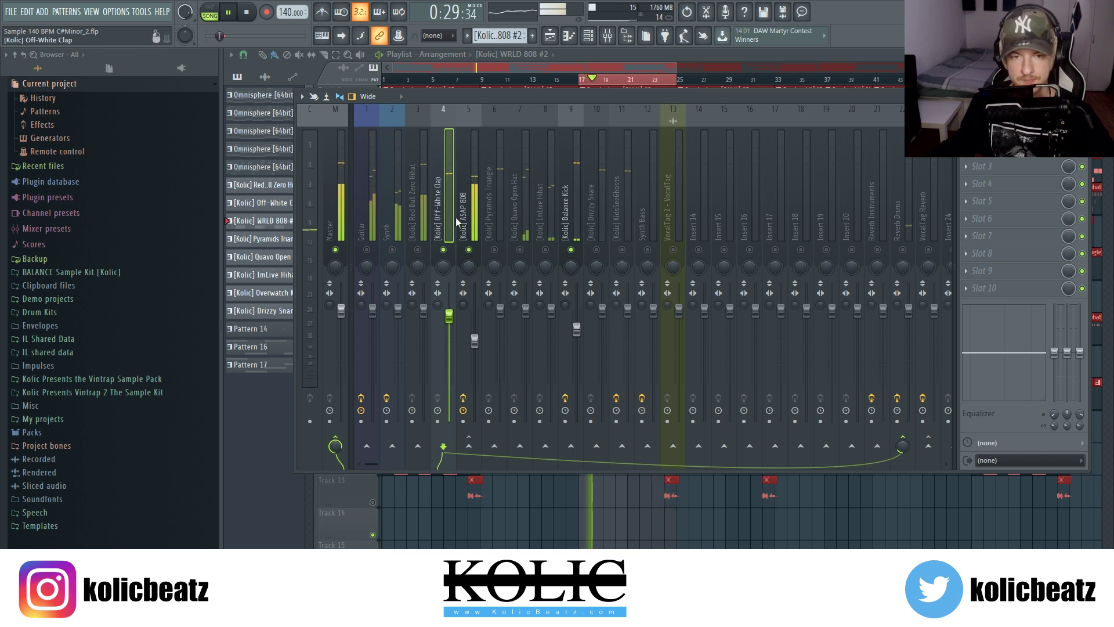
pyautogui.press('space')
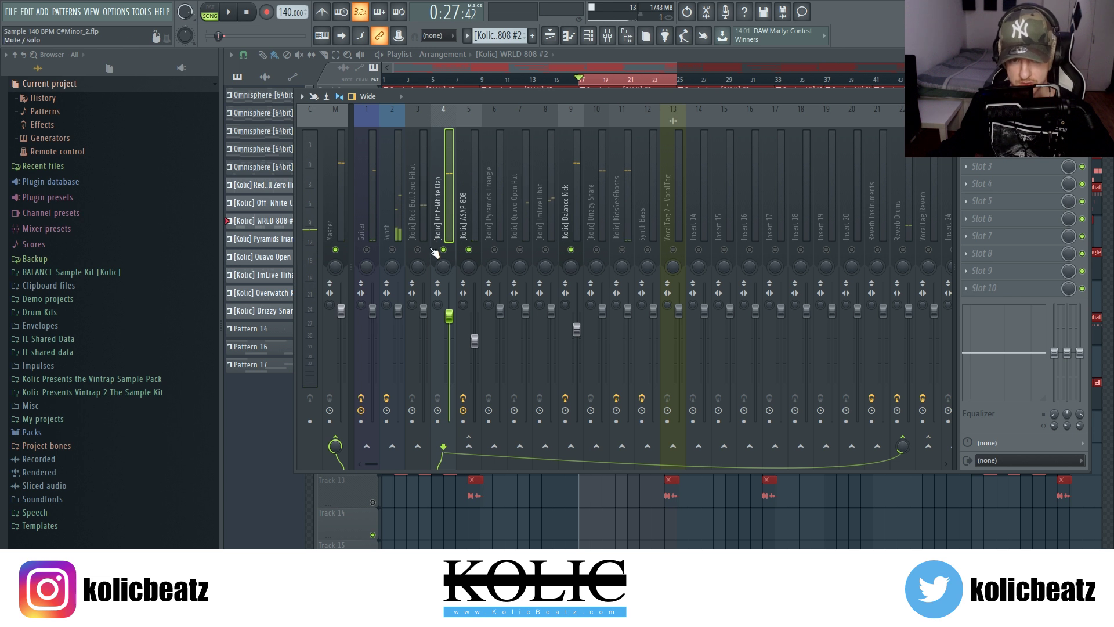
# Step: Unmute the [Kolic] Red Bull Zero Hihat and lower its volume to -7.0 dB during playback
pyautogui.click(427, 226)
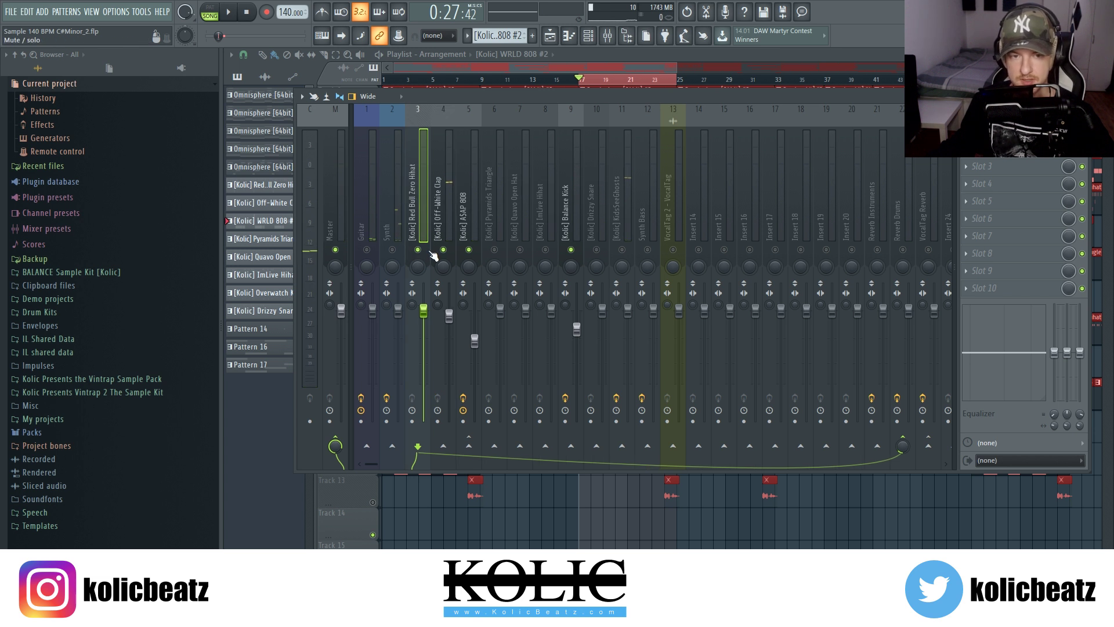
pyautogui.press('space')
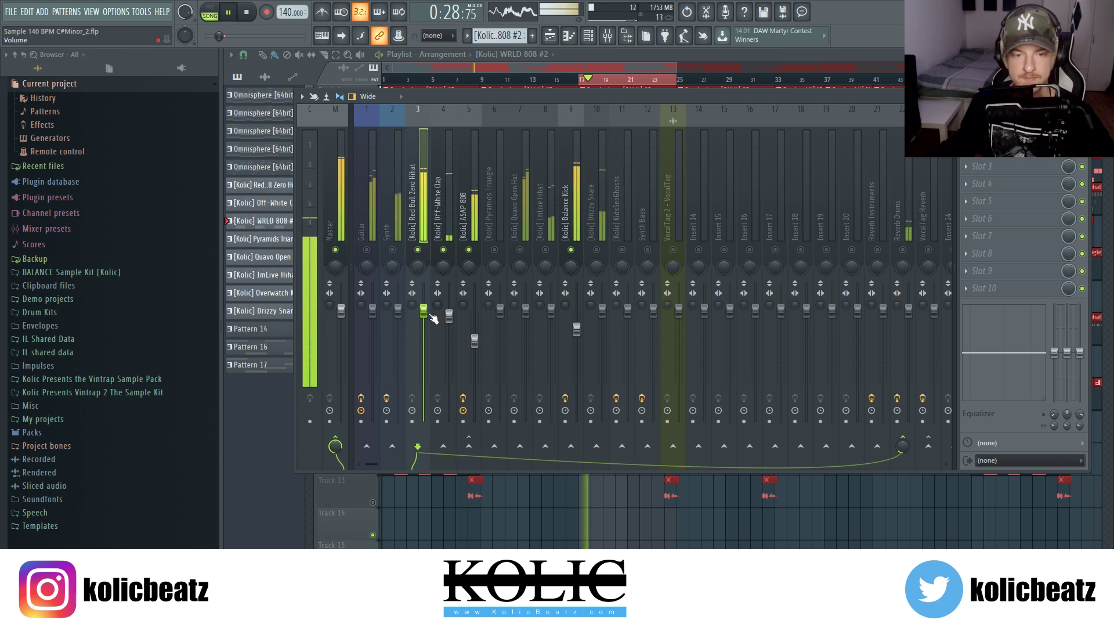
pyautogui.moveTo(424, 311); pyautogui.dragTo(433, 341)
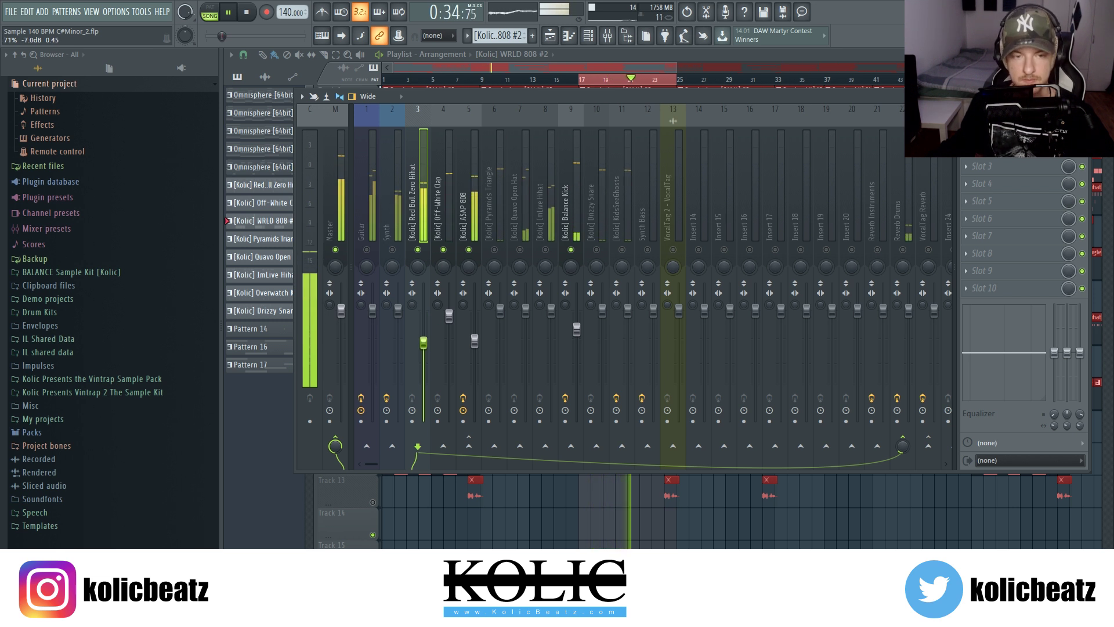
# Step: Unmute the [Kolic] Drizzy Snare and lower its volume to slightly below the Red Bull Zero Hihat's fader level during playback
pyautogui.click(524, 216)
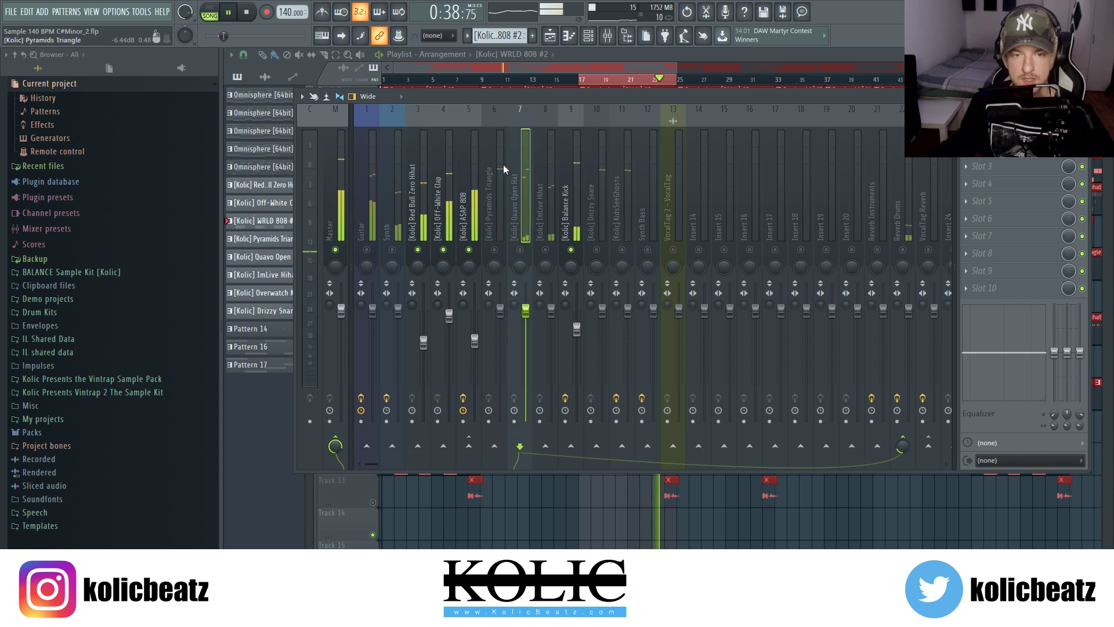
pyautogui.click(602, 220)
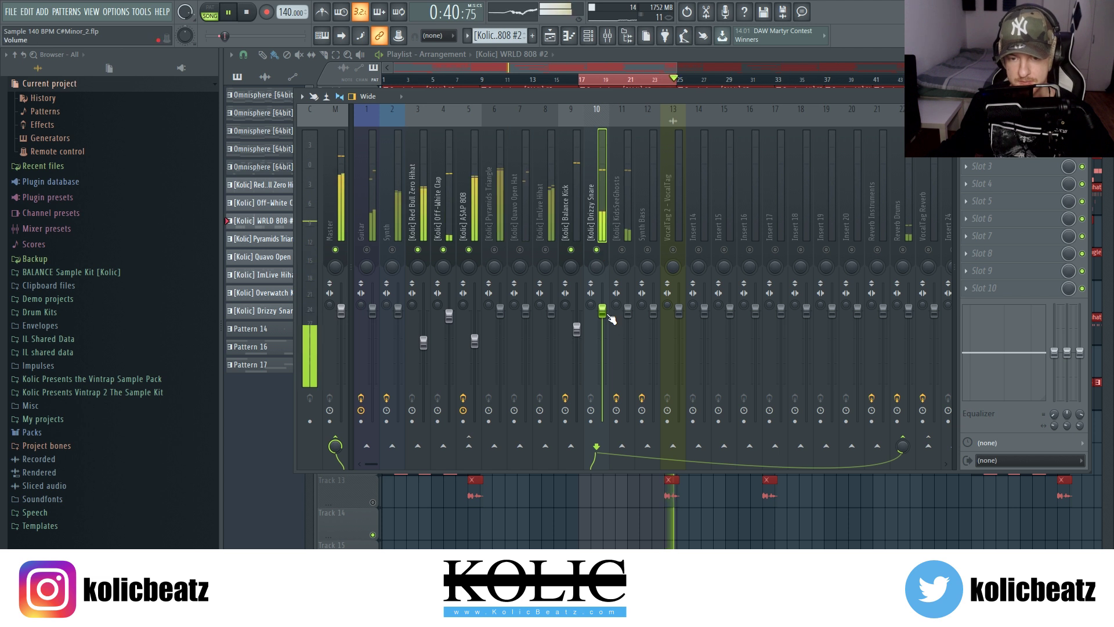
pyautogui.moveTo(602, 311); pyautogui.dragTo(602, 345)
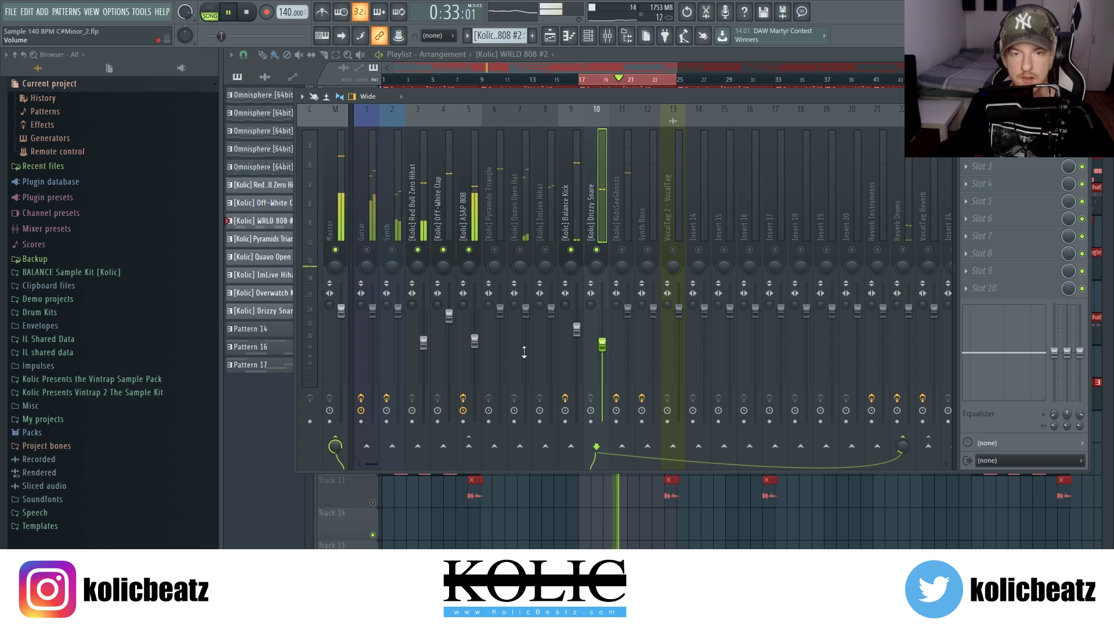
# Step: Unmute the [Kolic] Quavo Open Hat, restart playback, and lower its volume to roughly the Red Bull Zero Hihat's fader level
pyautogui.click(532, 218)
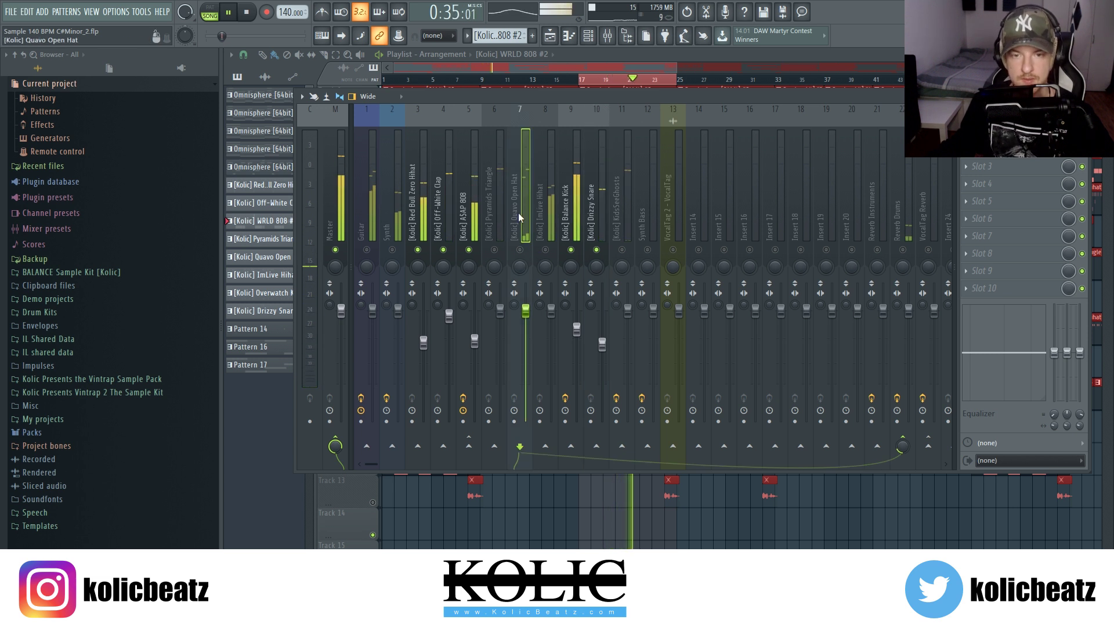
pyautogui.press('space')
pyautogui.press('space')
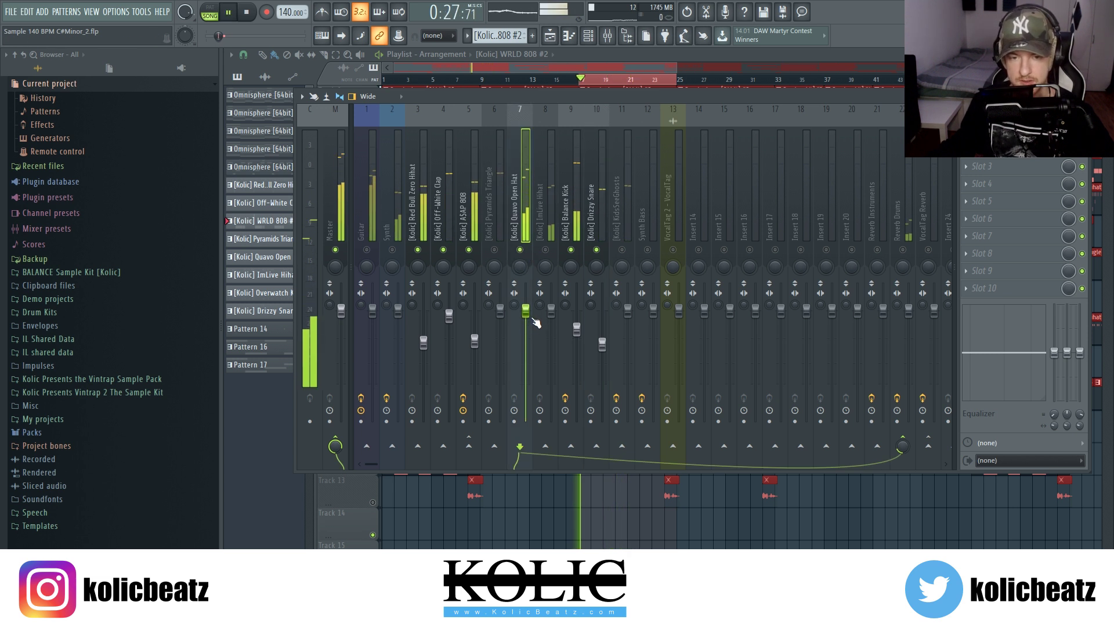
pyautogui.moveTo(528, 321); pyautogui.dragTo(528, 353)
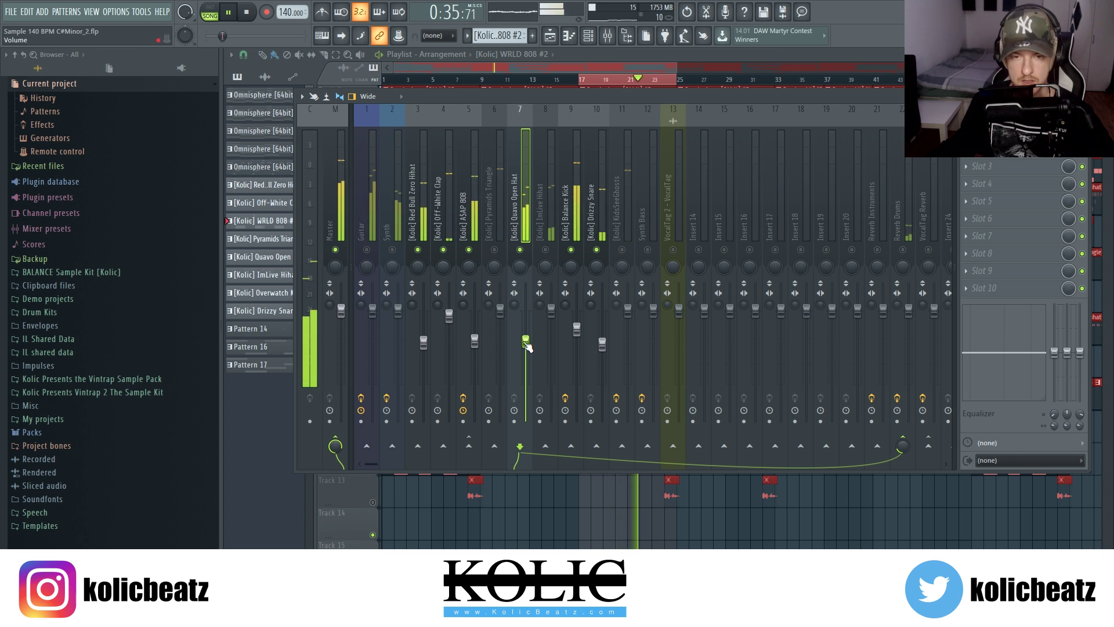
# Step: Unmute the [Kolic] ImLive Hihat and lower its volume to -8.0 dB, checking it in playback
pyautogui.click(545, 250)
pyautogui.press('space')
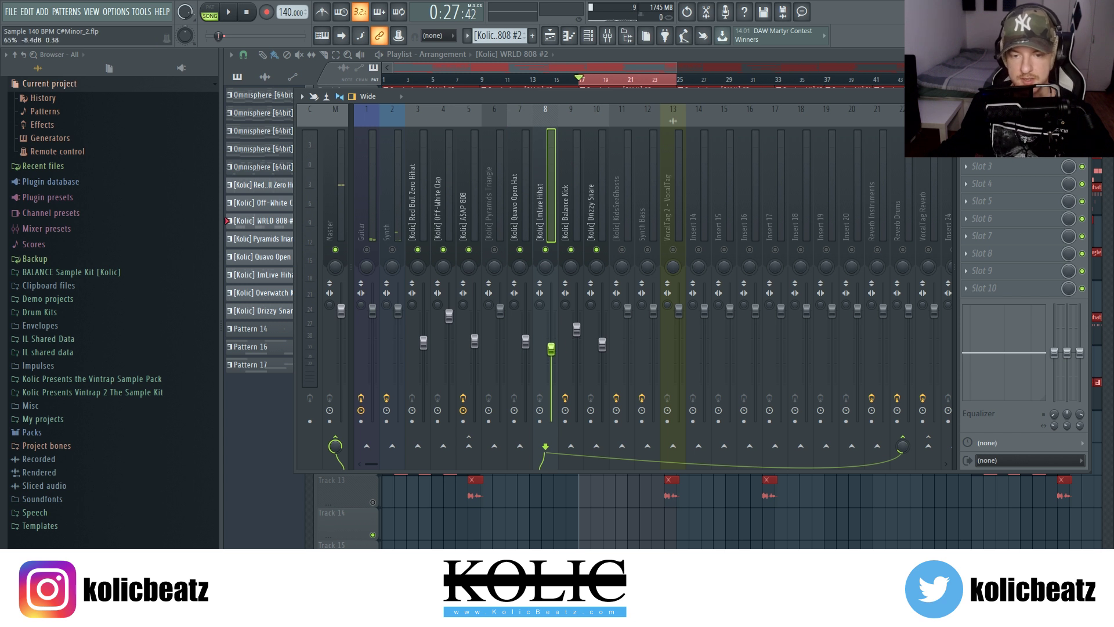
pyautogui.press('space')
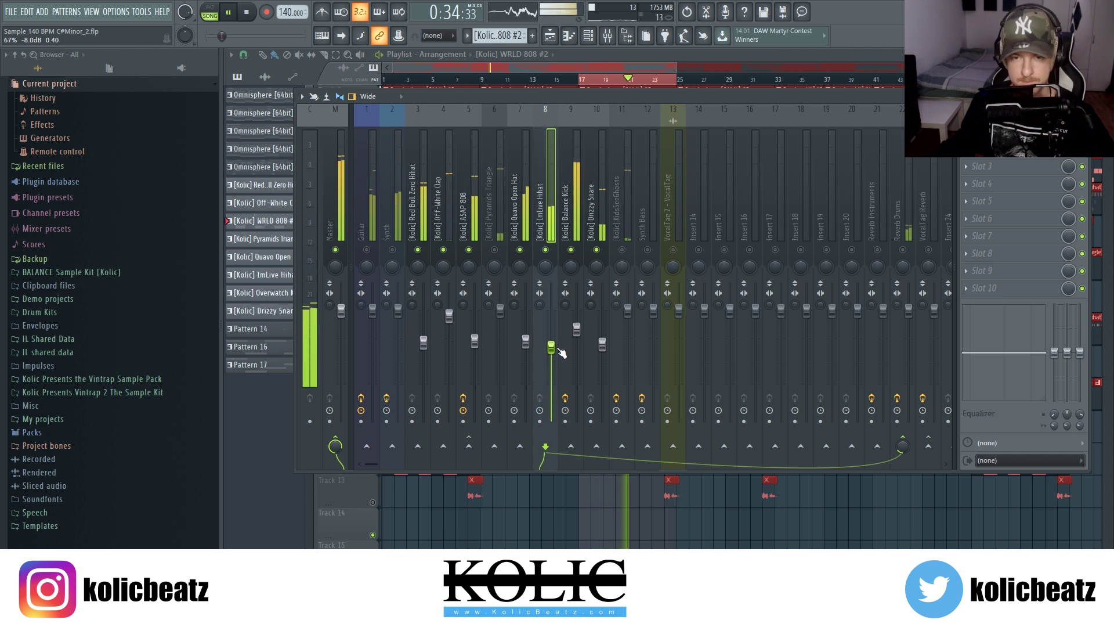
# Step: Unmute the [Kolic] KidsSeeGhosts track, then lower and fine-tune its volume during playback to slightly above the Quavo Open Hat's fader level
pyautogui.click(624, 174)
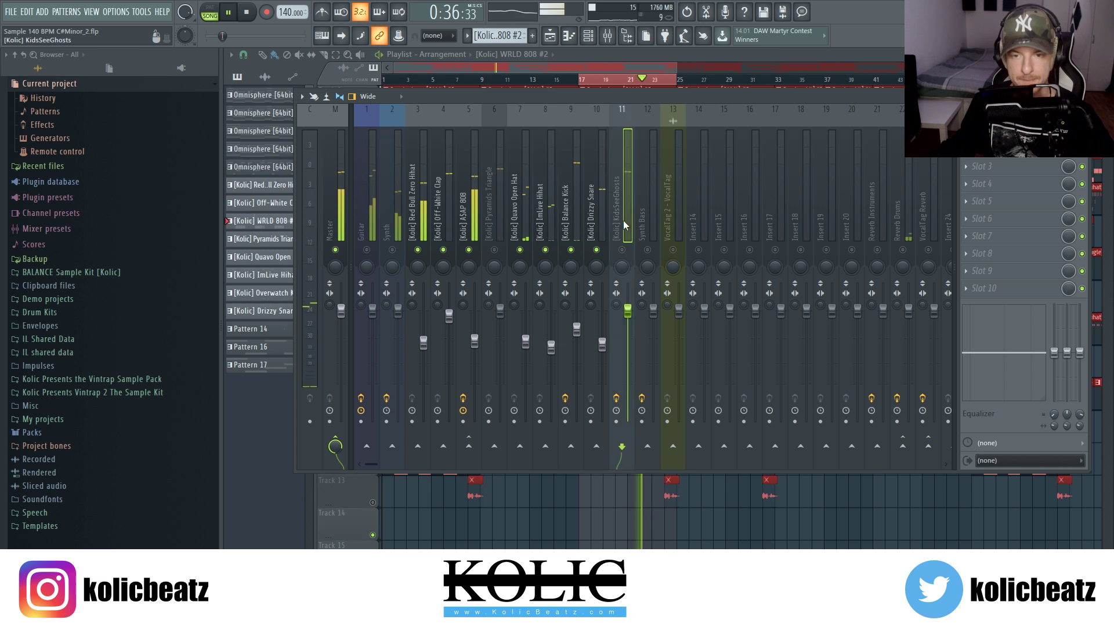
pyautogui.press('space')
pyautogui.click(622, 251)
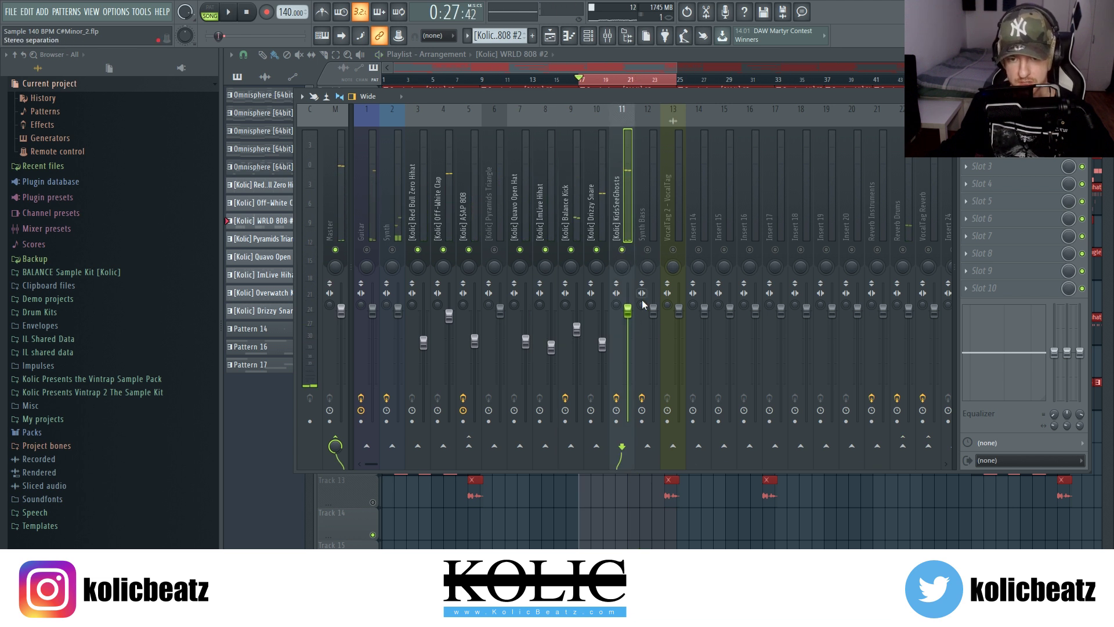
pyautogui.moveTo(628, 310); pyautogui.dragTo(627, 334)
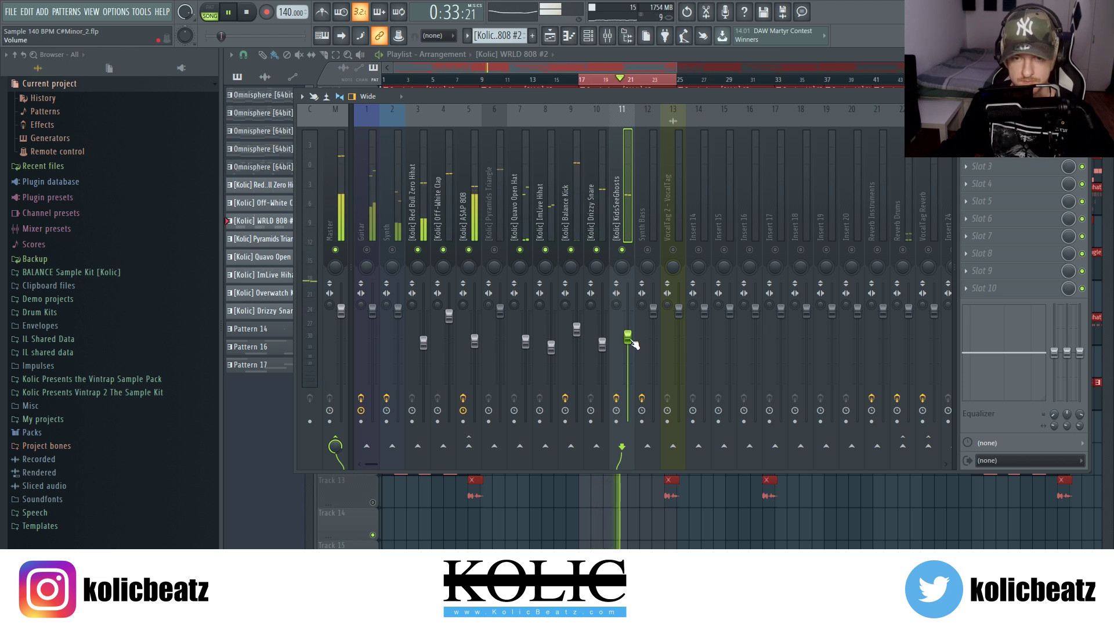
pyautogui.moveTo(631, 341); pyautogui.dragTo(632, 344)
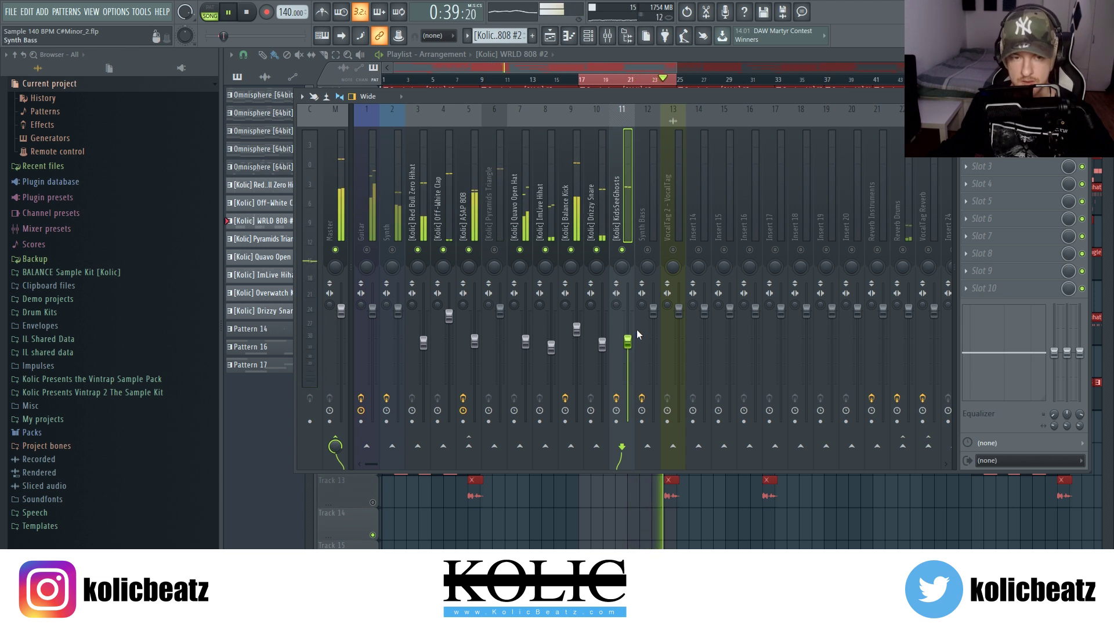
pyautogui.moveTo(628, 342); pyautogui.dragTo(628, 338)
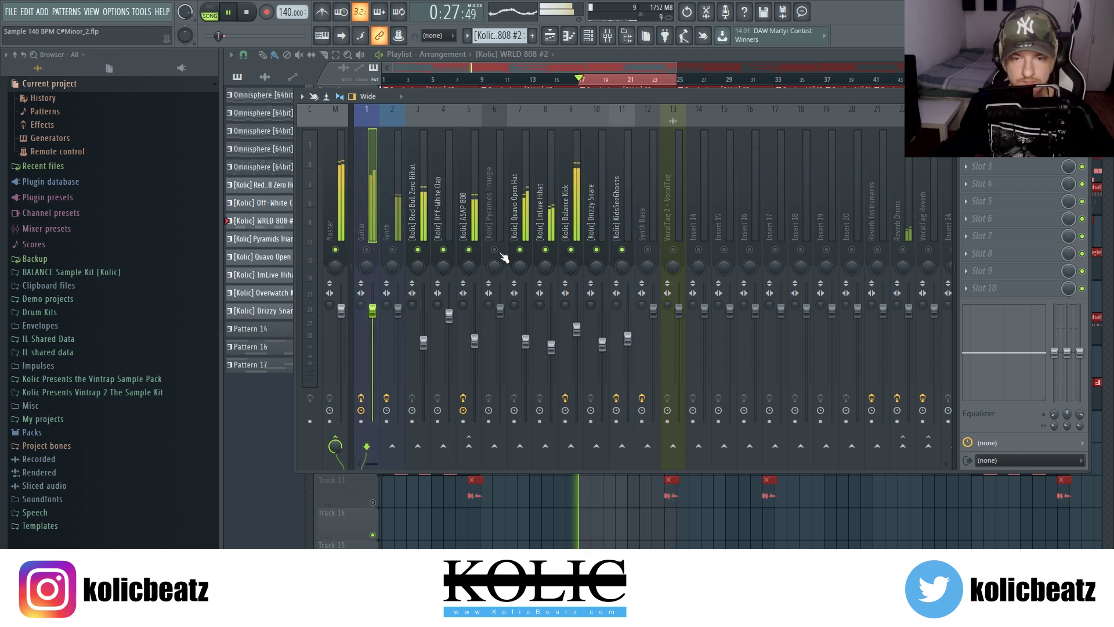
# Step: Unmute the [Kolic] Pyramids Triangle, set its volume to -6.2 dB during playback, and stop playback
pyautogui.click(495, 249)
pyautogui.click(500, 309)
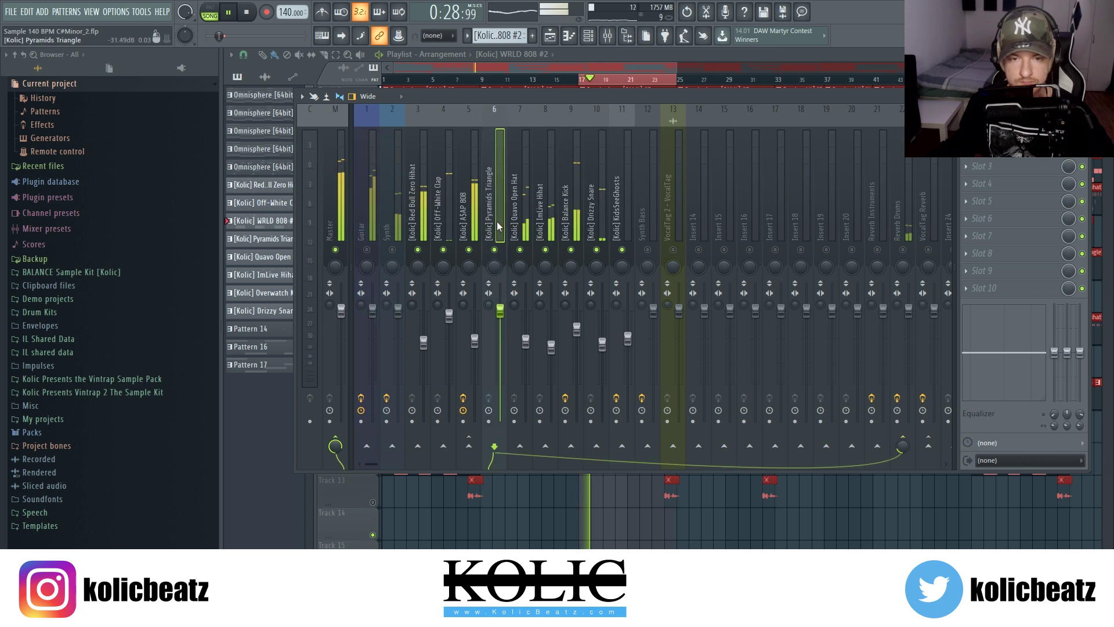
pyautogui.moveTo(502, 315); pyautogui.dragTo(500, 338)
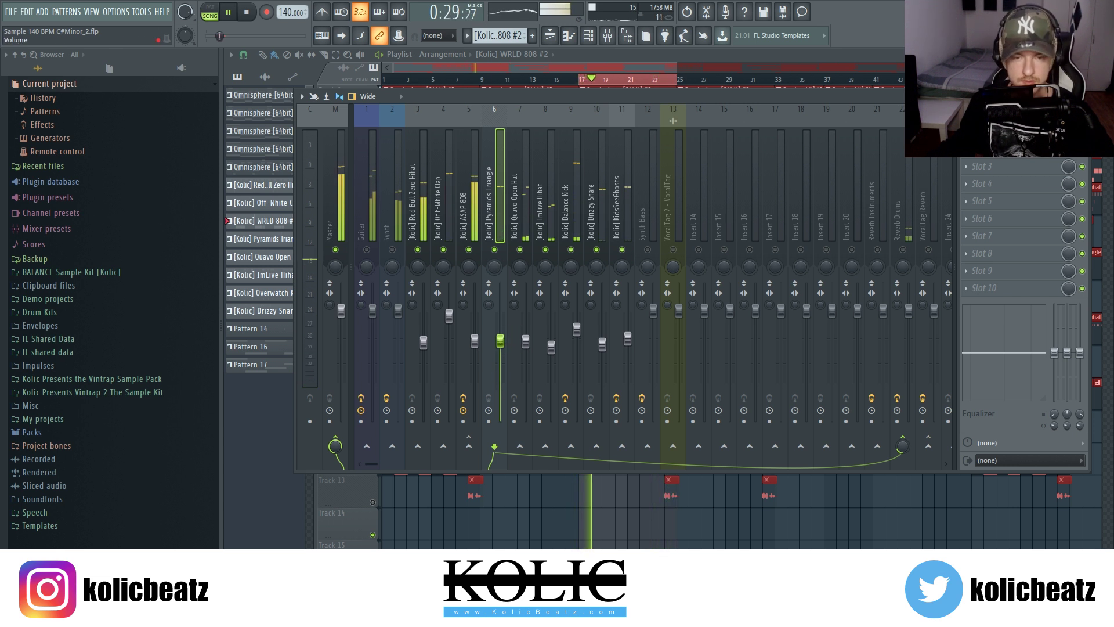
pyautogui.moveTo(503, 347); pyautogui.dragTo(502, 344)
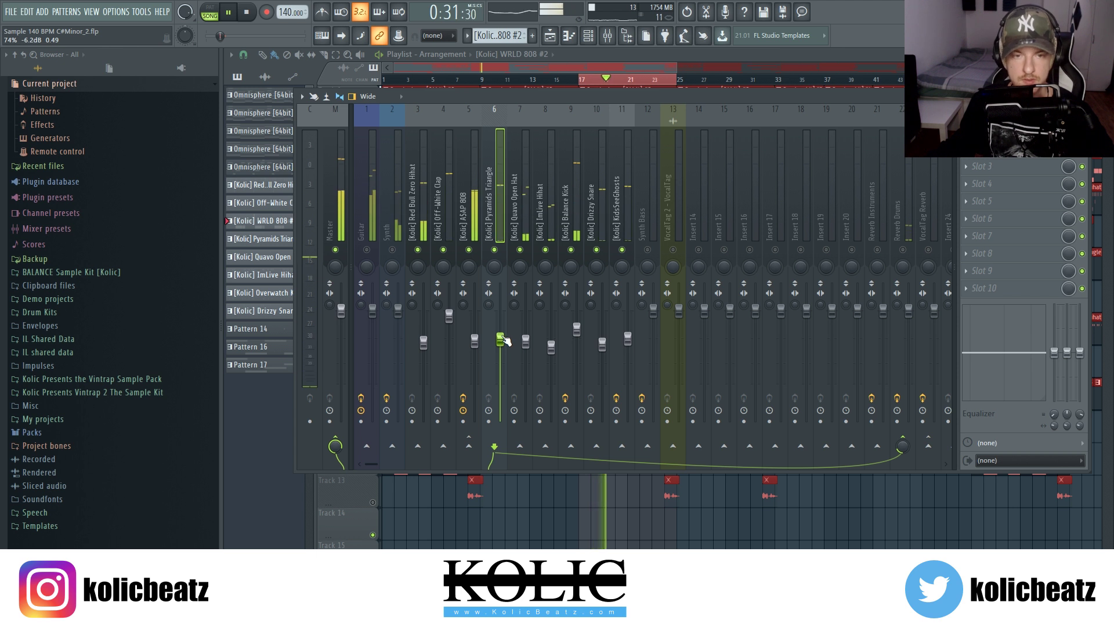
pyautogui.click(415, 223)
pyautogui.press('space')
# Step: Unmute the Guitar and Synth mixer tracks
pyautogui.click(471, 226)
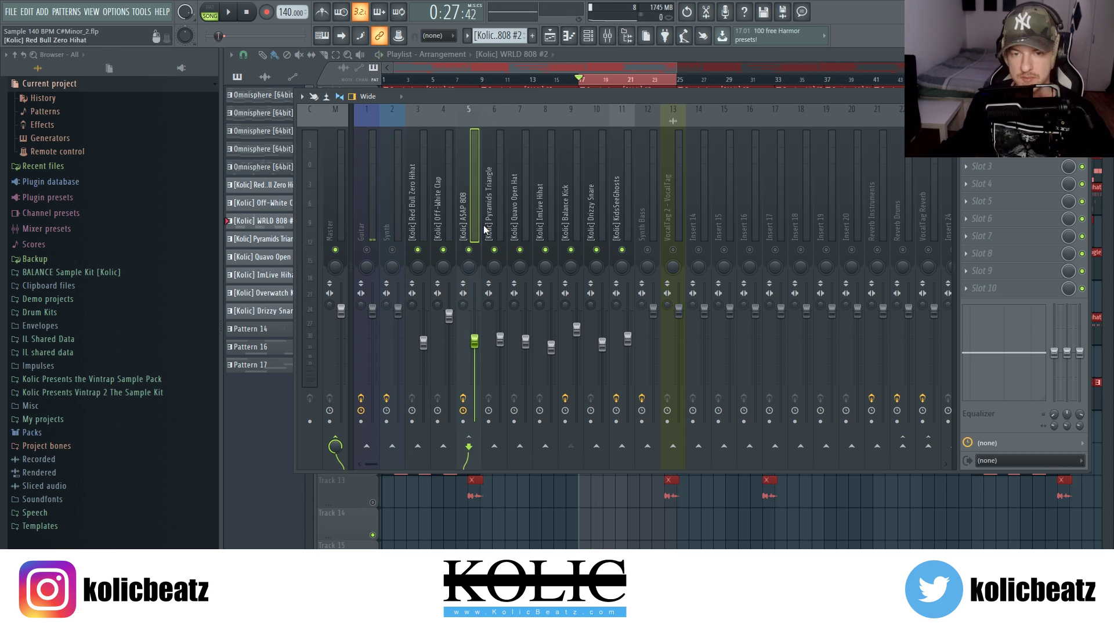
pyautogui.click(583, 230)
pyautogui.click(357, 223)
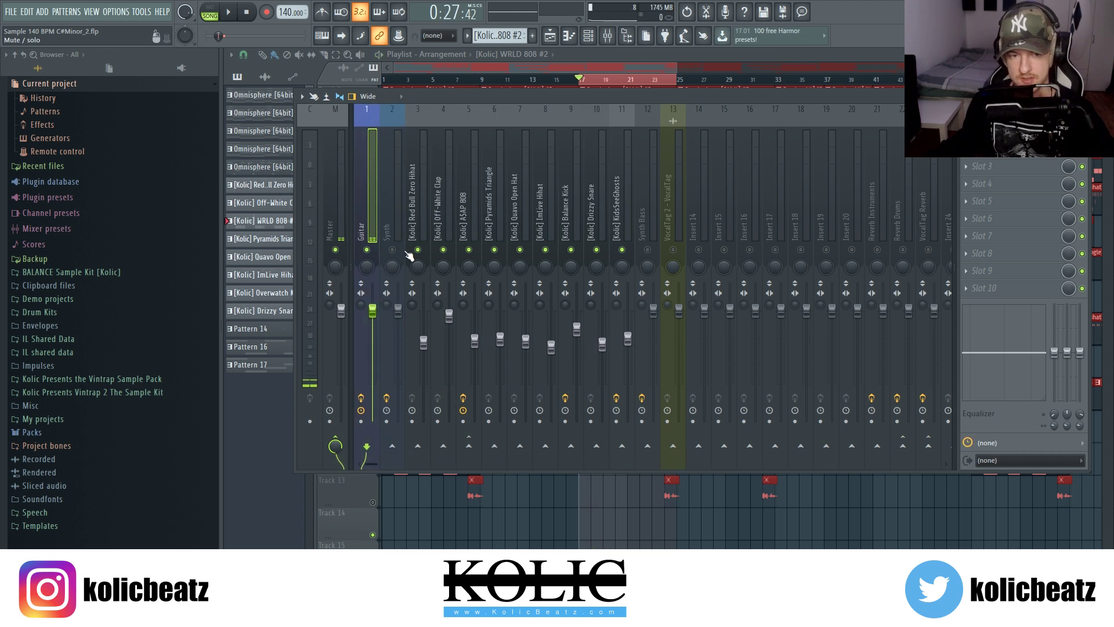
pyautogui.click(402, 225)
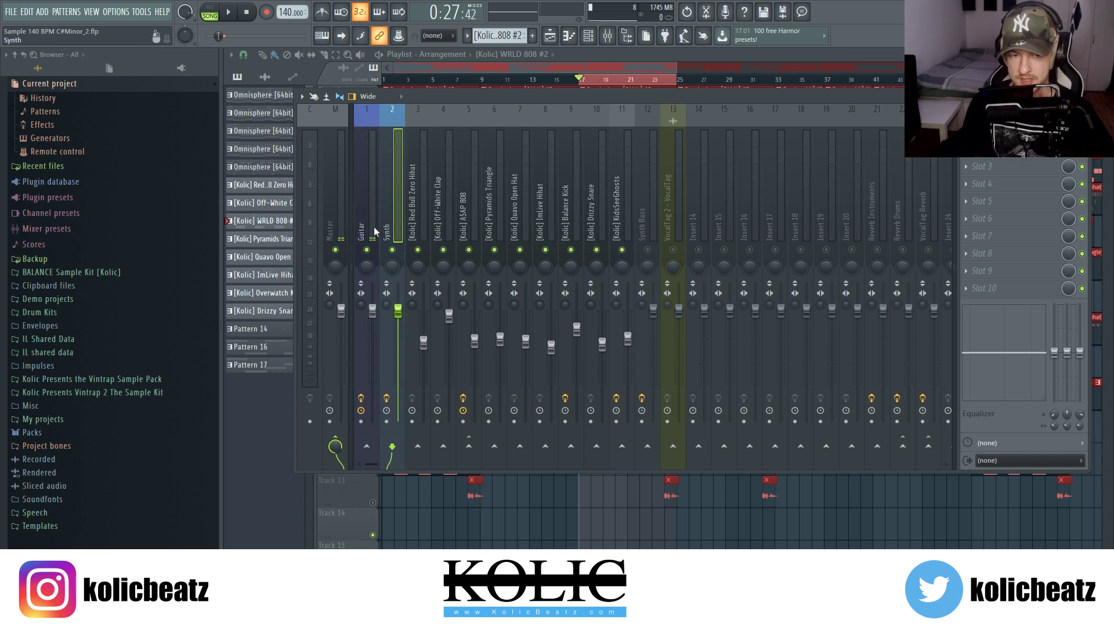
pyautogui.click(355, 227)
pyautogui.click(396, 227)
pyautogui.click(357, 227)
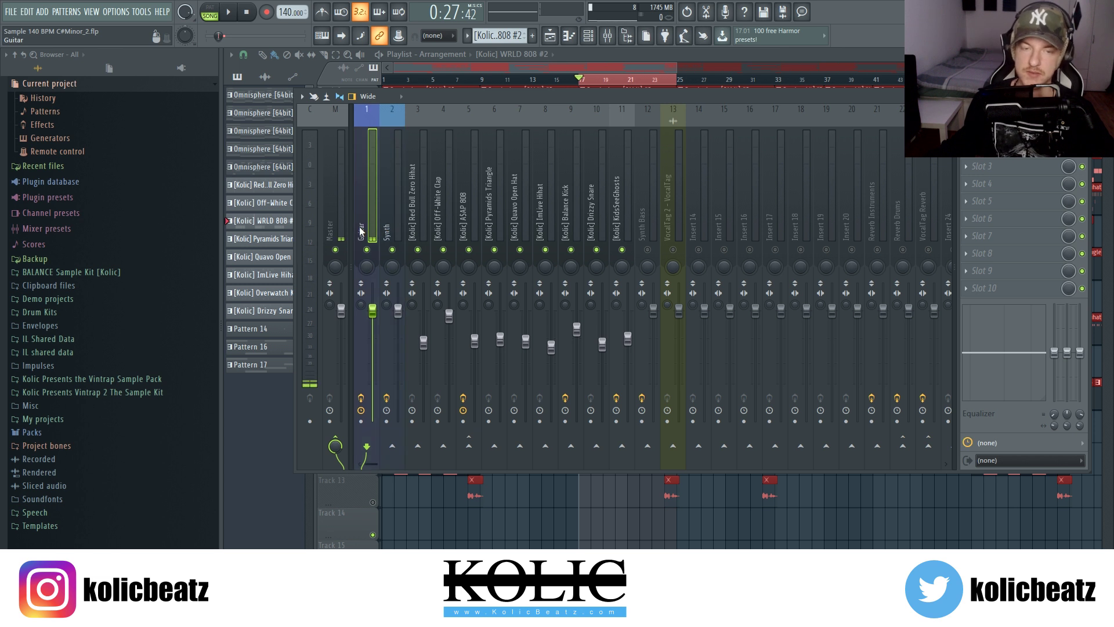
pyautogui.click(397, 227)
pyautogui.click(408, 228)
pyautogui.click(386, 231)
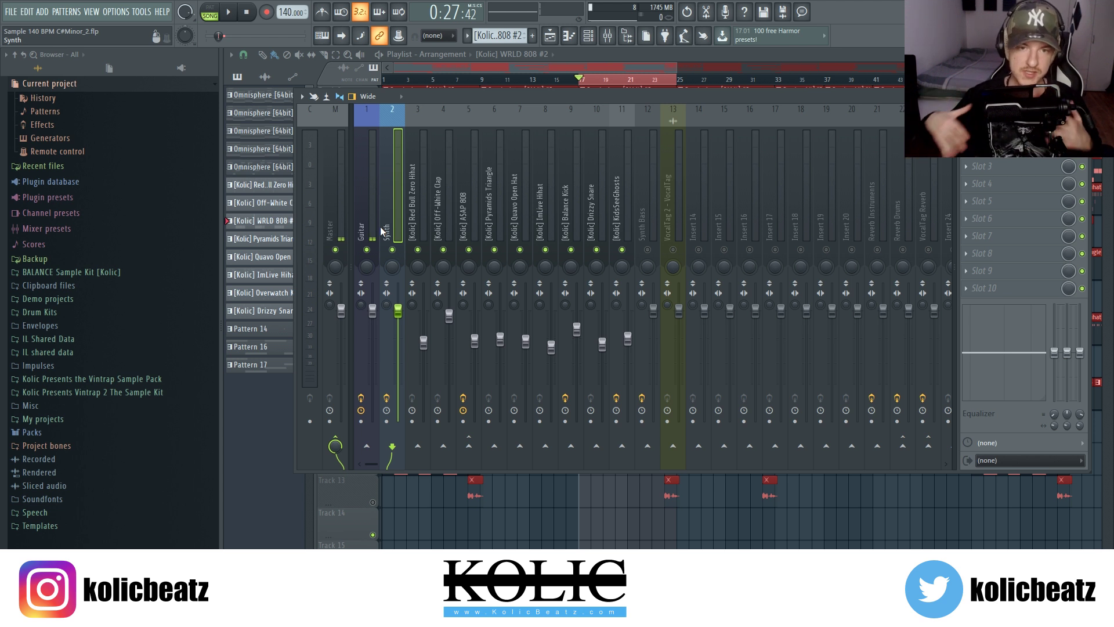
pyautogui.click(520, 227)
pyautogui.click(412, 215)
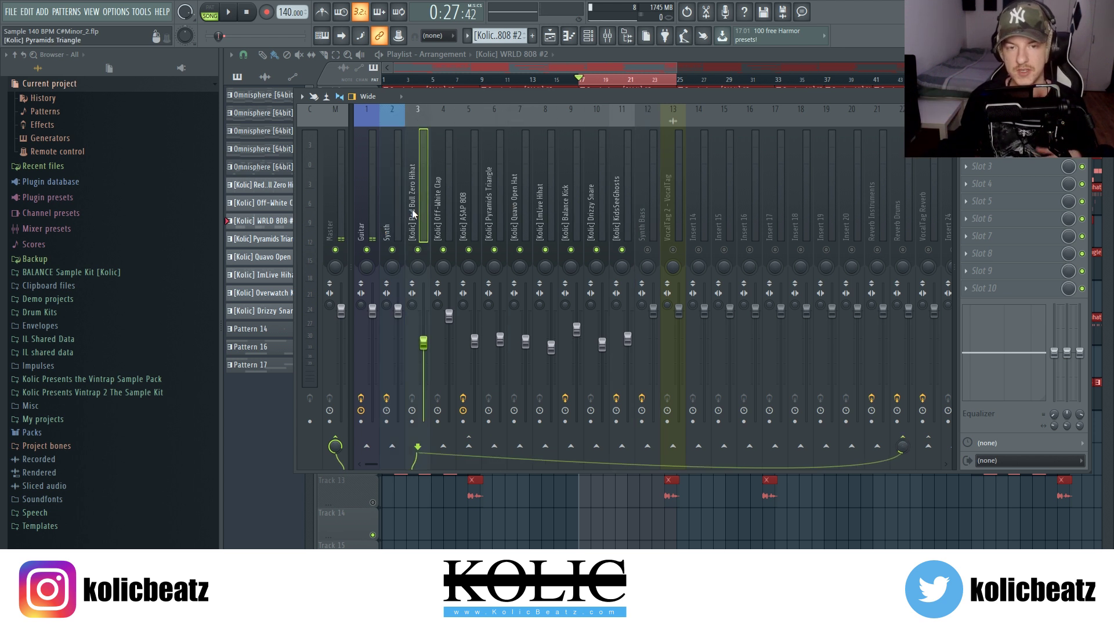
pyautogui.click(597, 226)
pyautogui.click(398, 222)
pyautogui.click(371, 220)
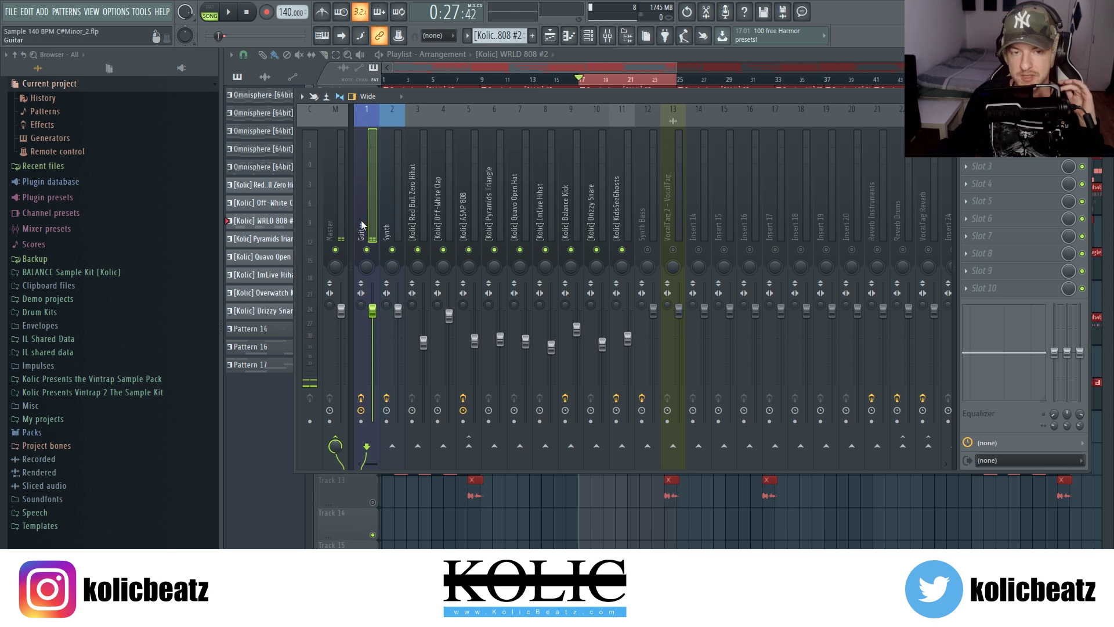
# Step: Move the mixer aside, show the channel rack, and inspect the first Omnisphere channel's instrument before closing it
pyautogui.moveTo(550, 94); pyautogui.dragTo(608, 206)
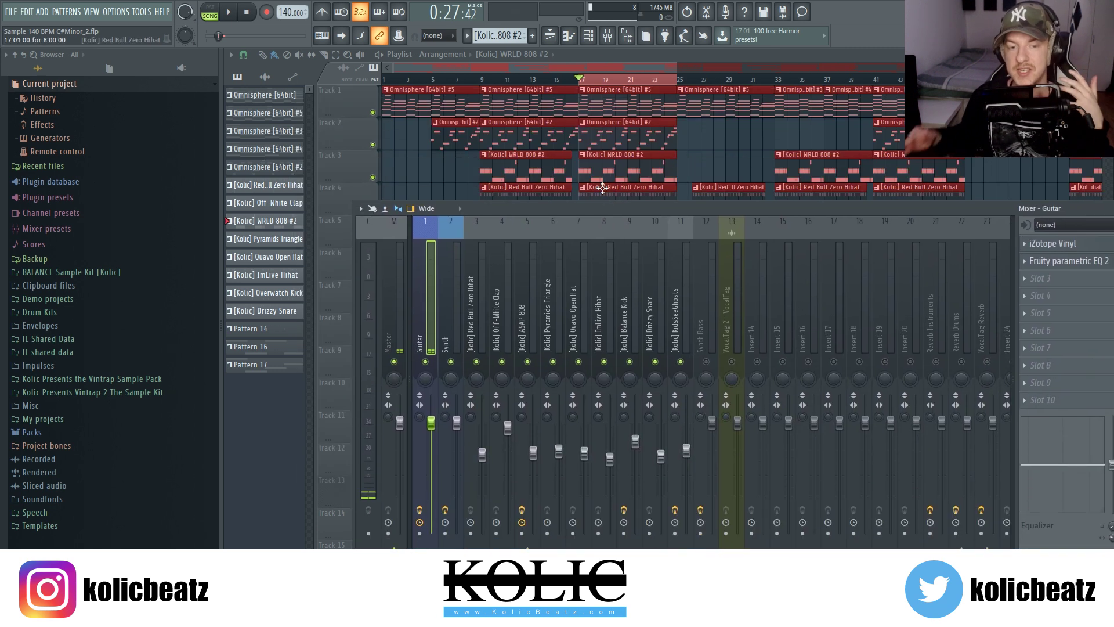
pyautogui.press('F6')
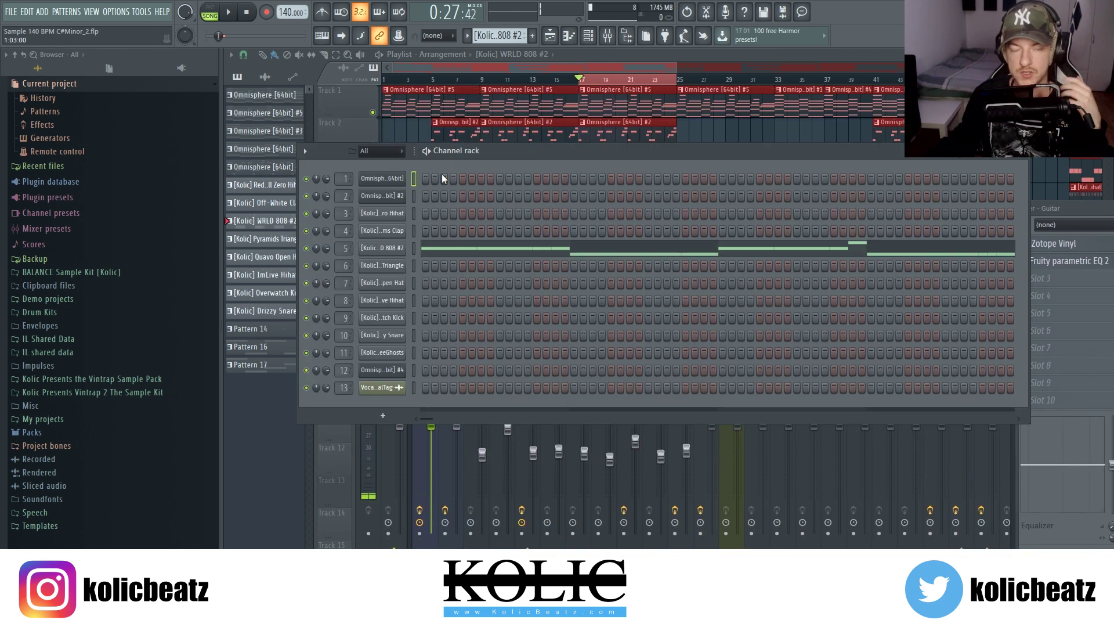
pyautogui.click(404, 179)
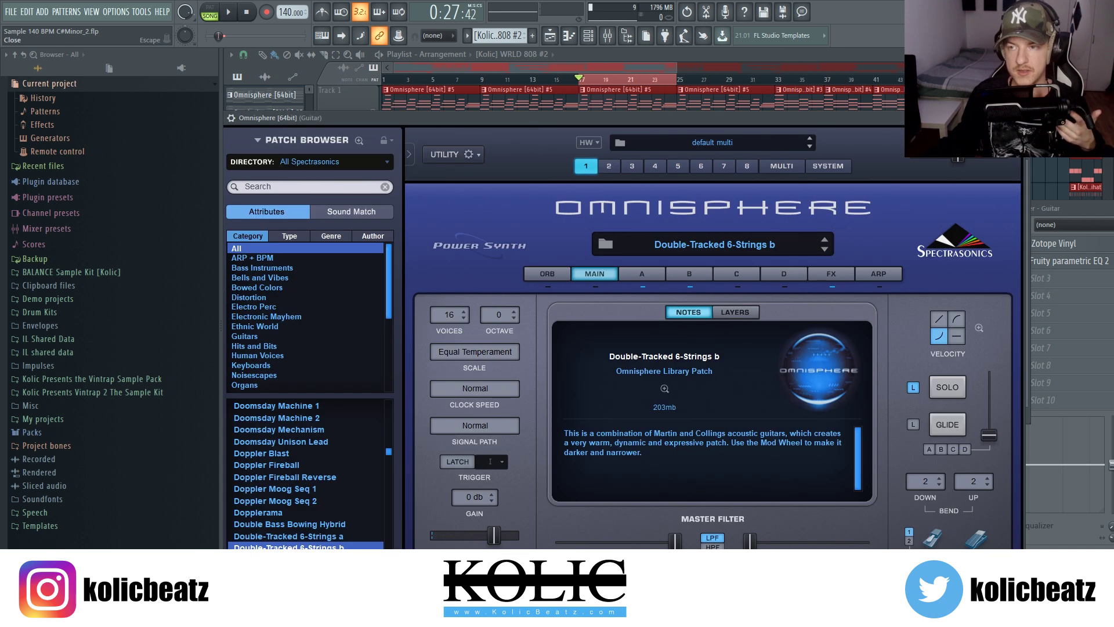
pyautogui.click(381, 179)
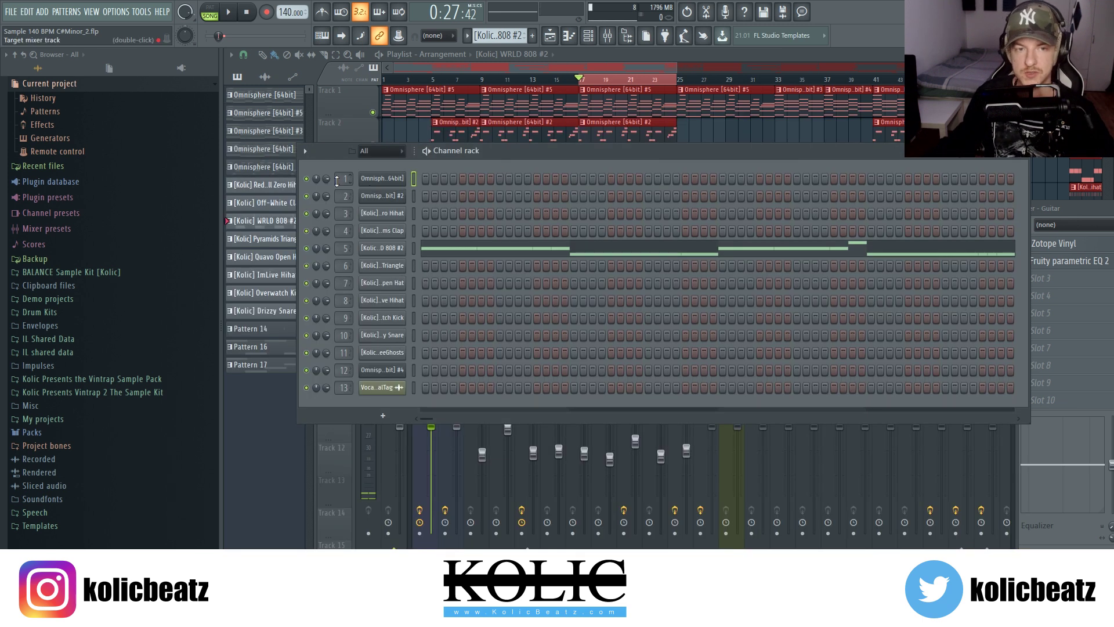
# Step: Try lowering the first Omnisphere channel's volume to -12.1 dB in the channel rack, and reset it
pyautogui.moveTo(329, 182); pyautogui.dragTo(328, 197)
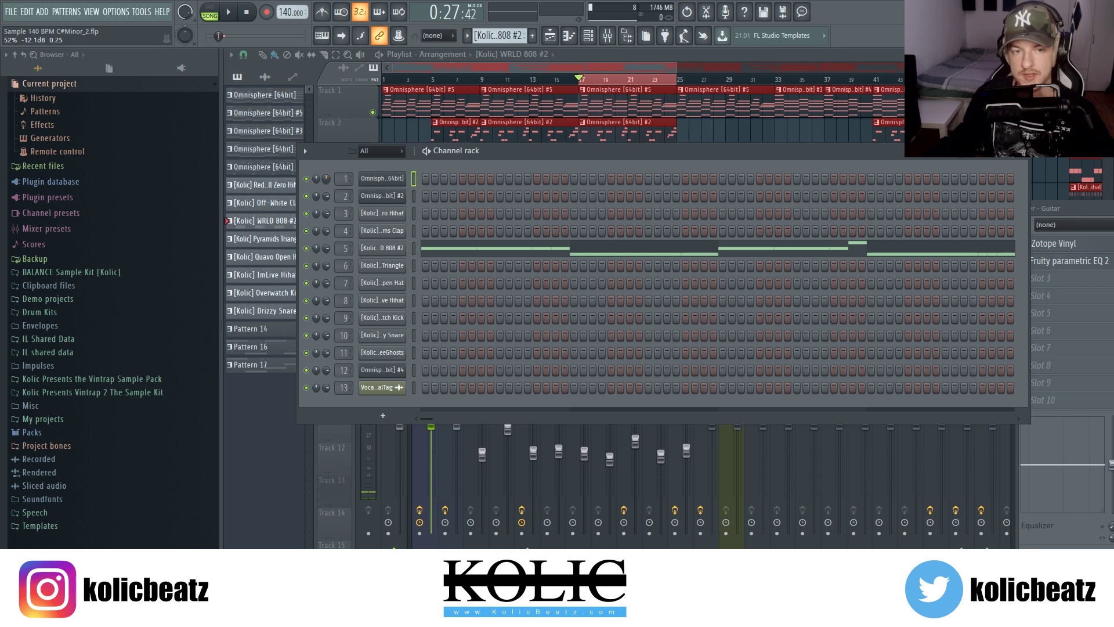
pyautogui.rightClick(323, 177)
pyautogui.click(342, 185)
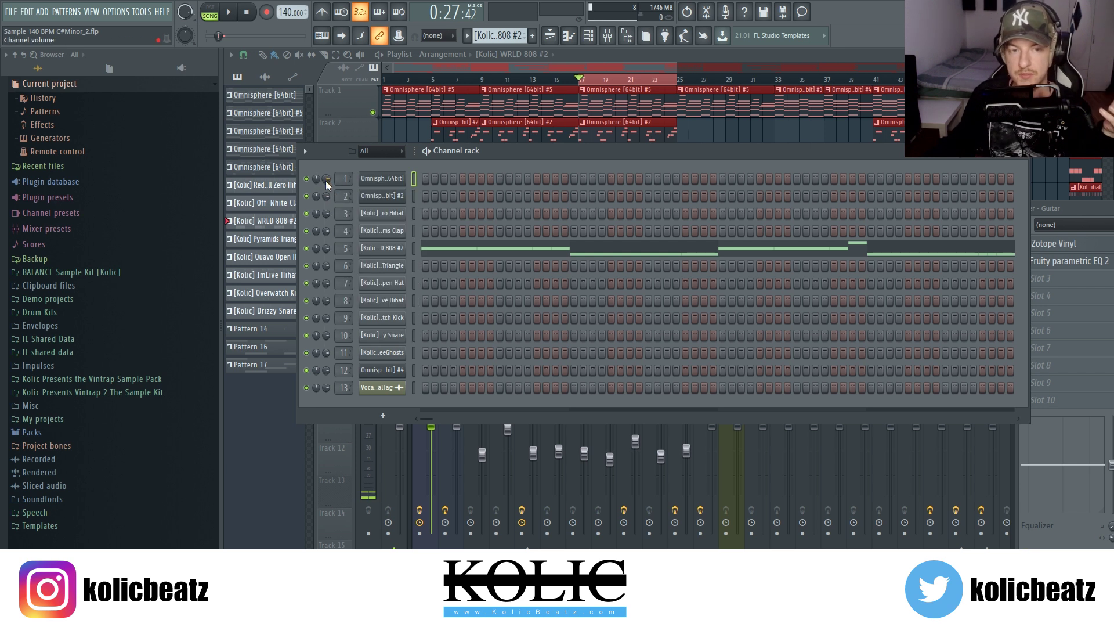
# Step: Arrange the channel rack above the mixer so that both the channel volumes and the mixer faders are in view
pyautogui.click(1080, 216)
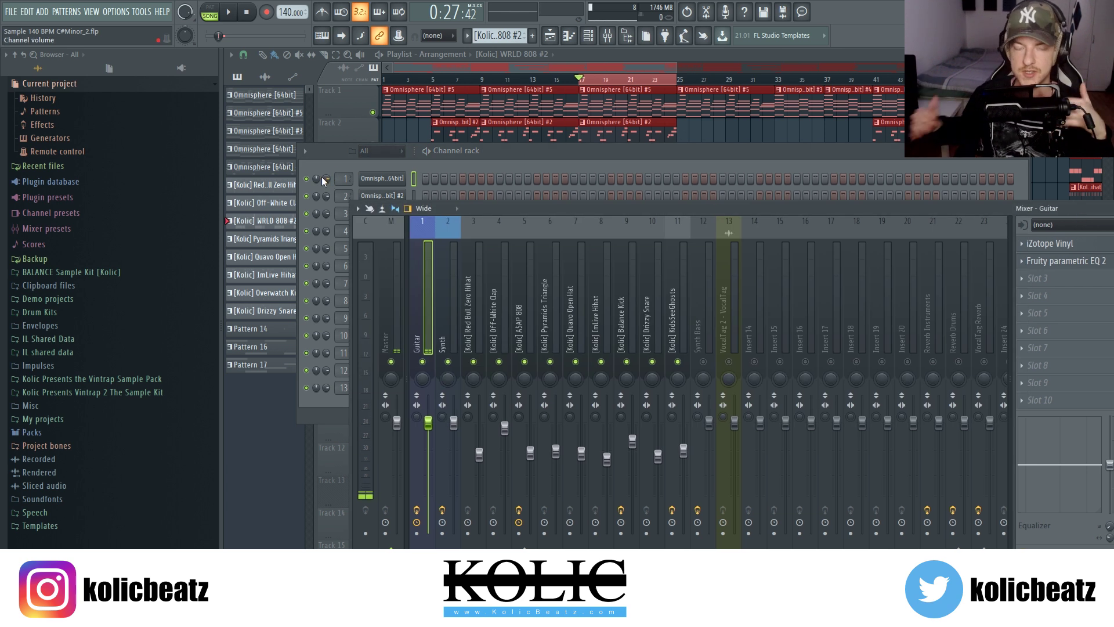
pyautogui.click(516, 156)
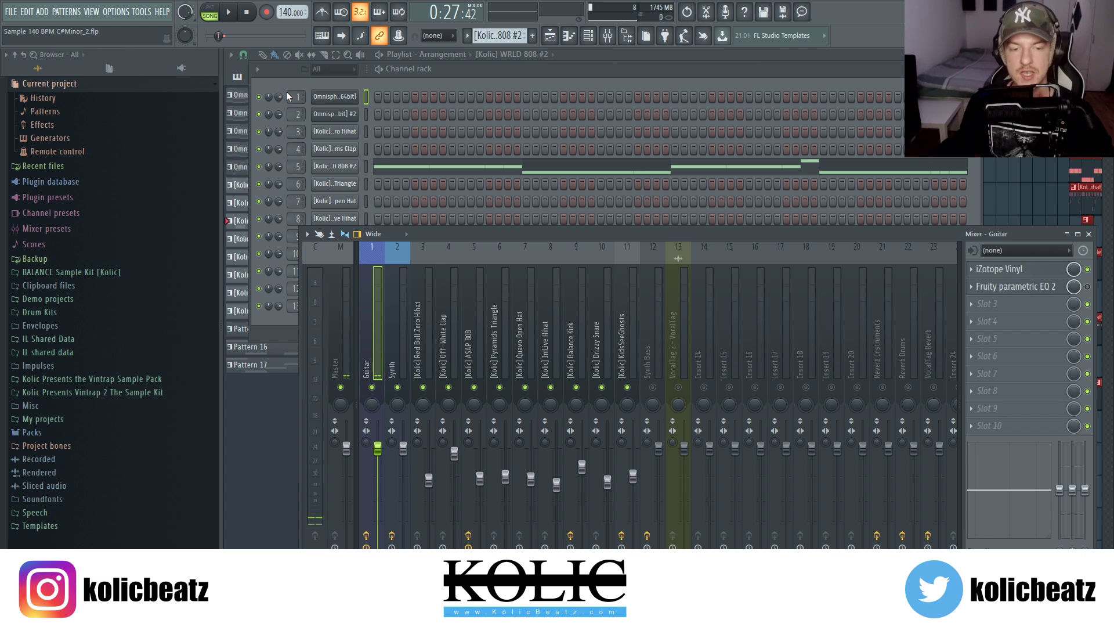
pyautogui.click(399, 357)
pyautogui.click(371, 360)
pyautogui.click(784, 360)
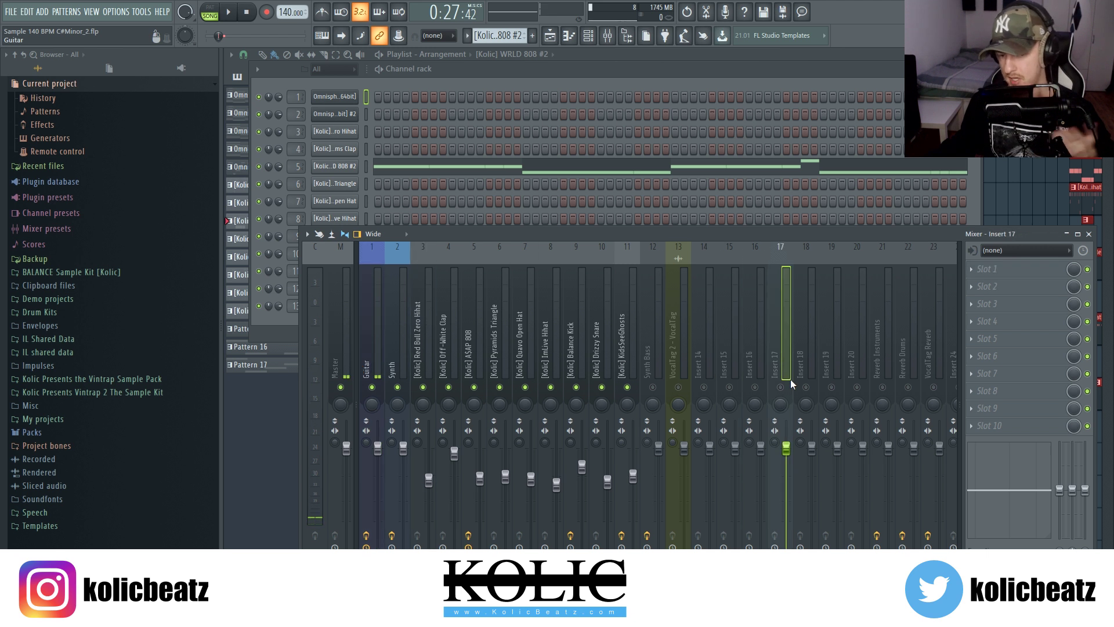
pyautogui.click(374, 354)
pyautogui.click(737, 331)
pyautogui.click(402, 348)
pyautogui.click(378, 348)
pyautogui.click(810, 349)
pyautogui.click(580, 349)
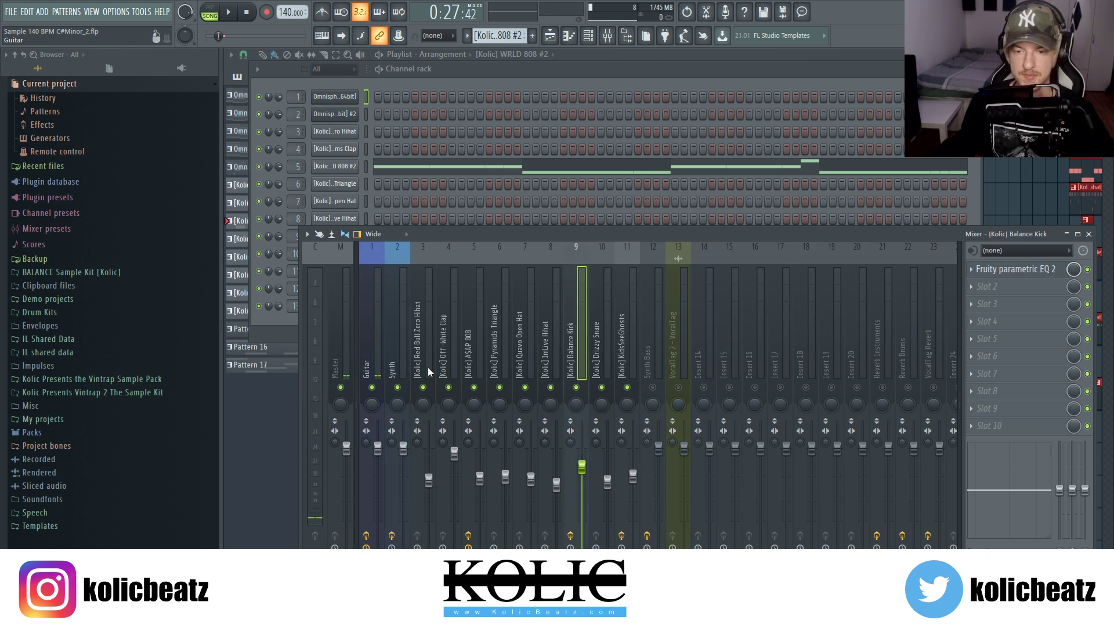
pyautogui.click(378, 348)
pyautogui.click(403, 348)
pyautogui.click(607, 351)
pyautogui.click(621, 356)
pyautogui.click(525, 351)
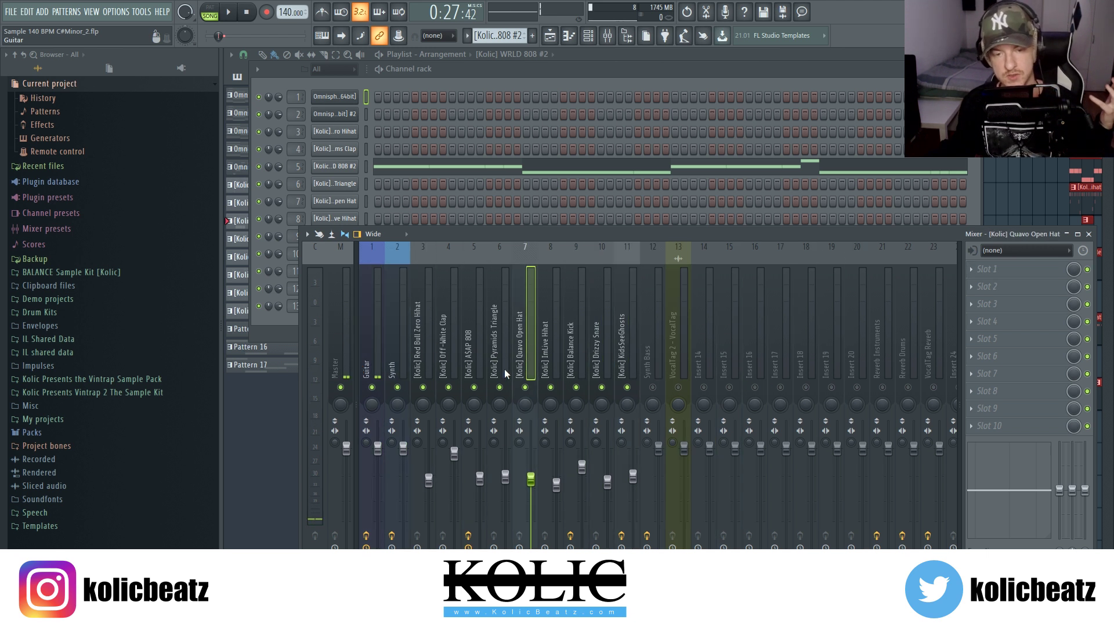
pyautogui.click(449, 351)
pyautogui.click(379, 371)
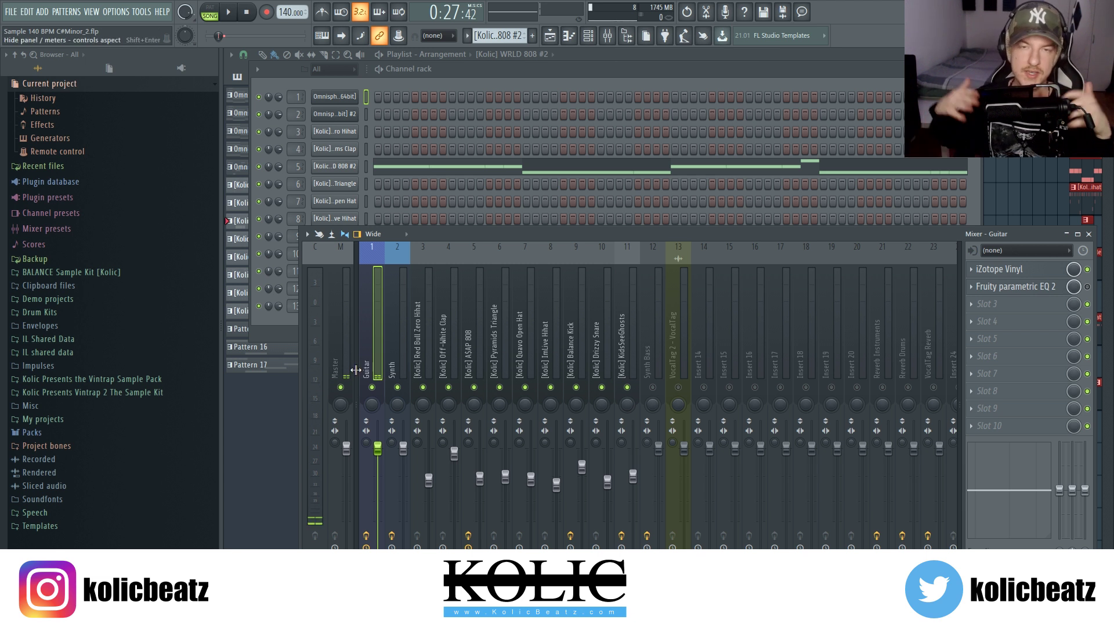
# Step: Lower the Guitar and Synth mixer faders during playback to balance the melodies against the drums
pyautogui.click(407, 362)
pyautogui.click(378, 371)
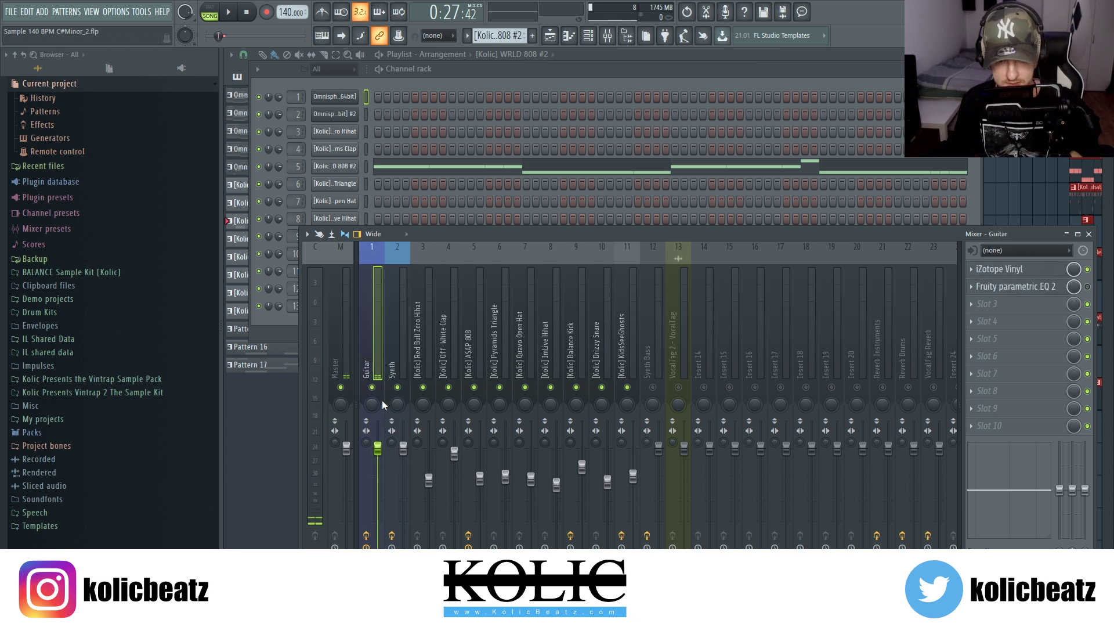
pyautogui.scroll(-4, 384, 453)
pyautogui.press('space')
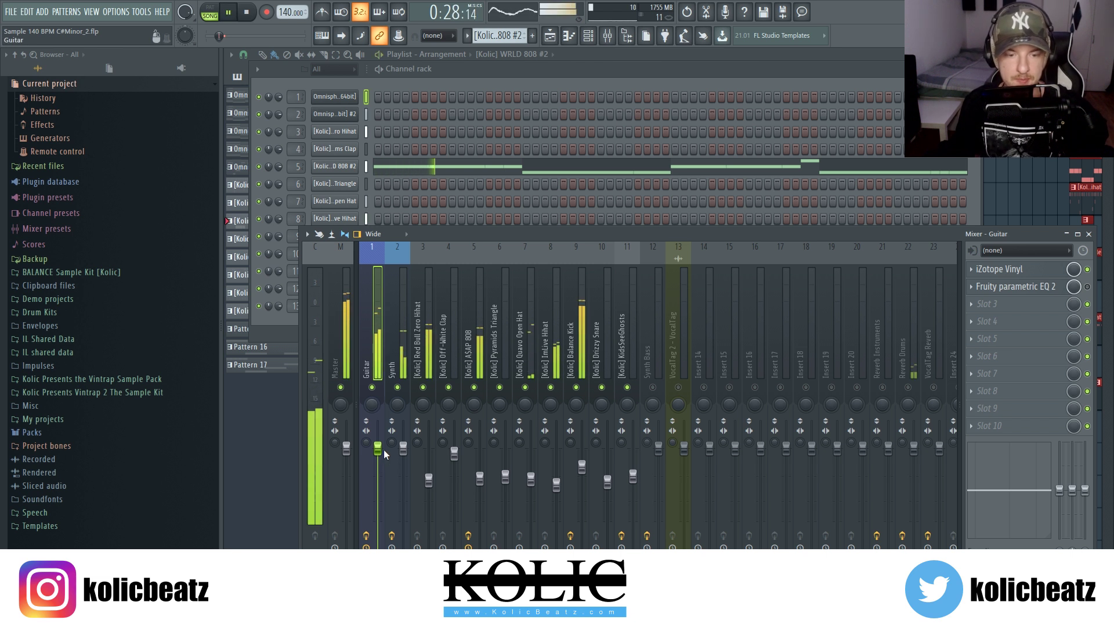
pyautogui.scroll(-2, 379, 453)
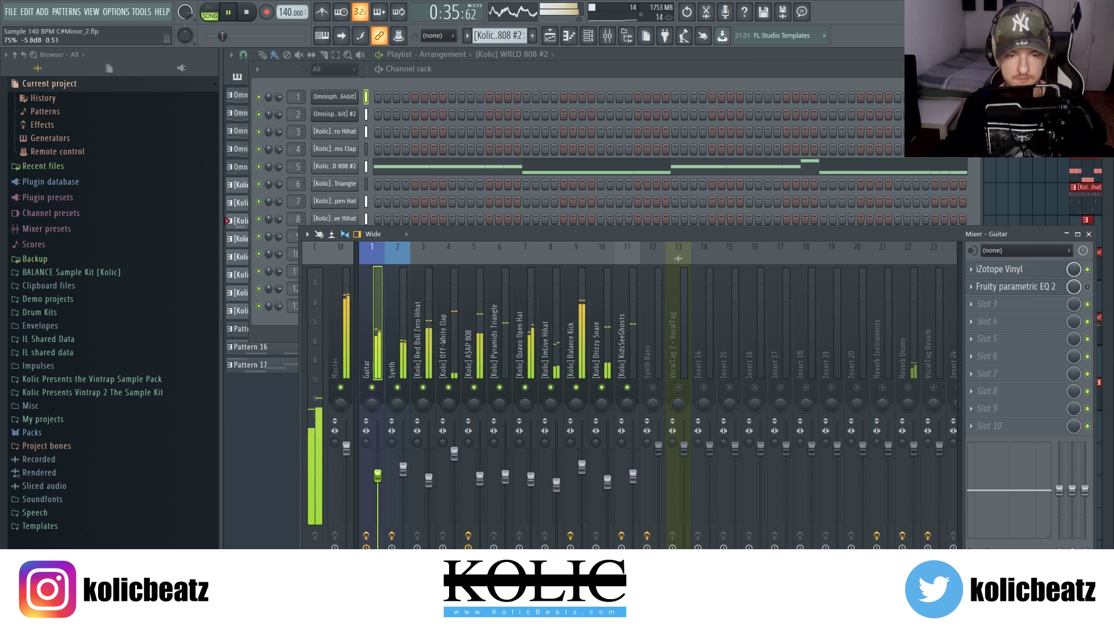
pyautogui.click(405, 469)
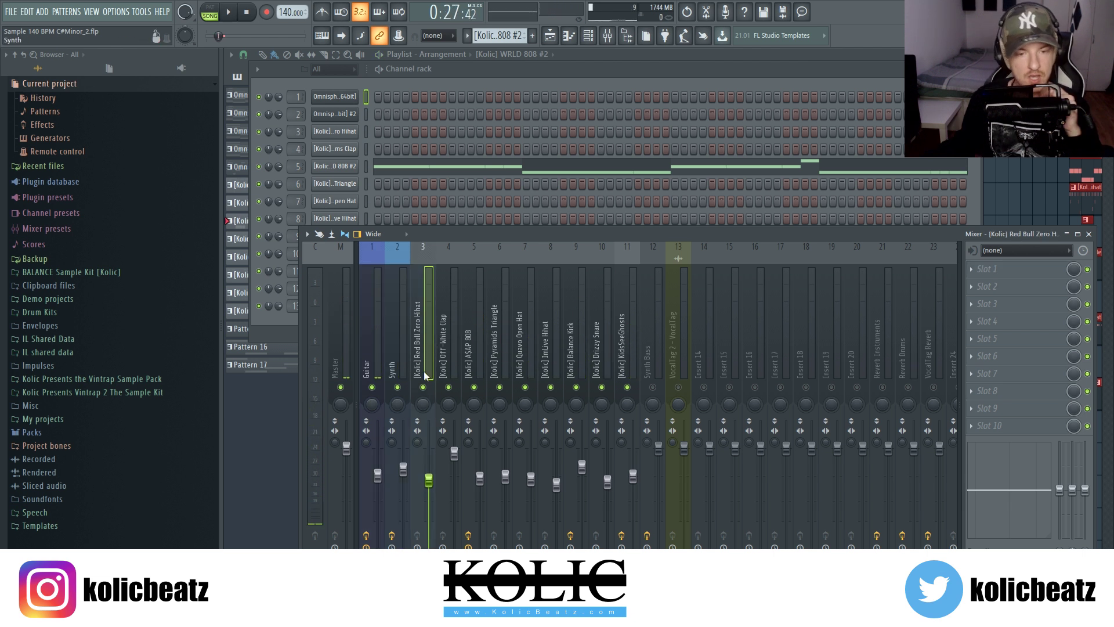
pyautogui.click(401, 360)
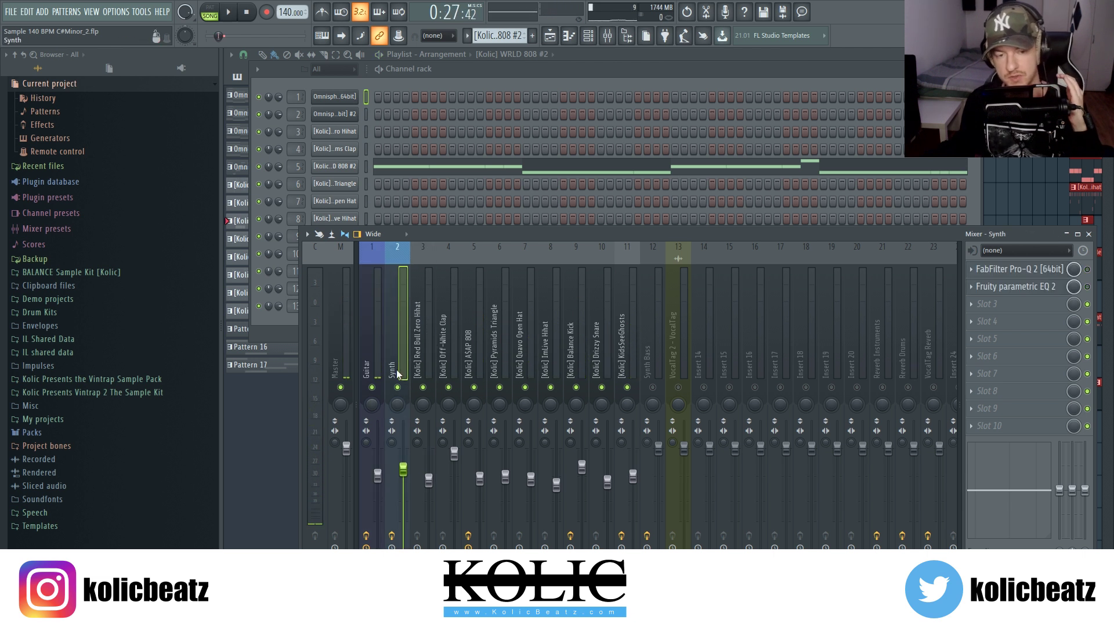
pyautogui.click(374, 360)
pyautogui.click(401, 359)
pyautogui.click(365, 369)
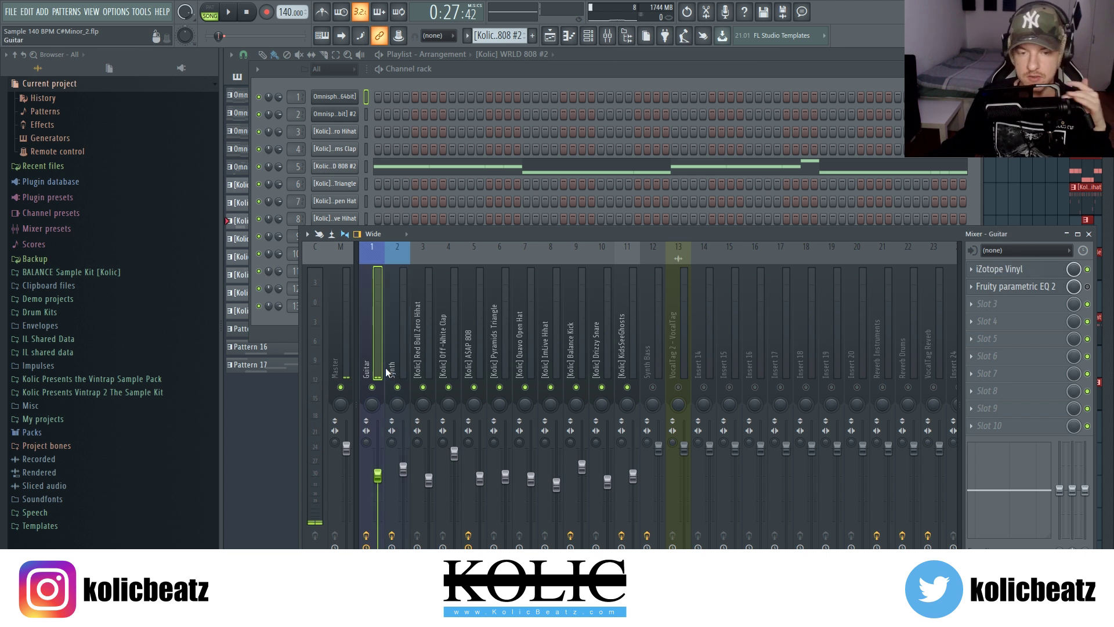
pyautogui.click(483, 351)
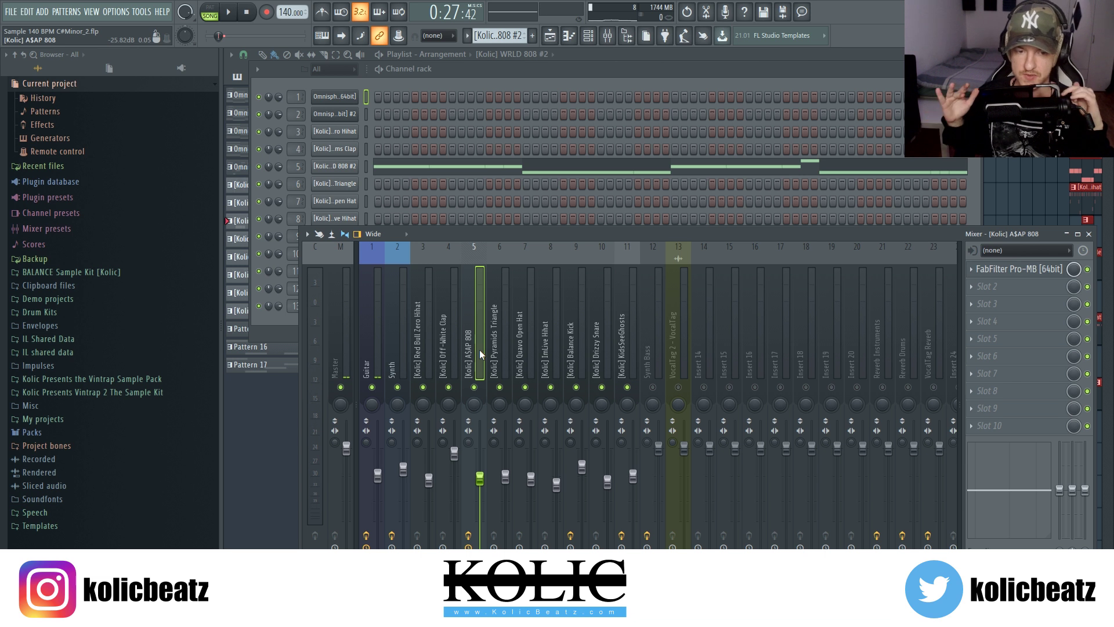
pyautogui.click(399, 359)
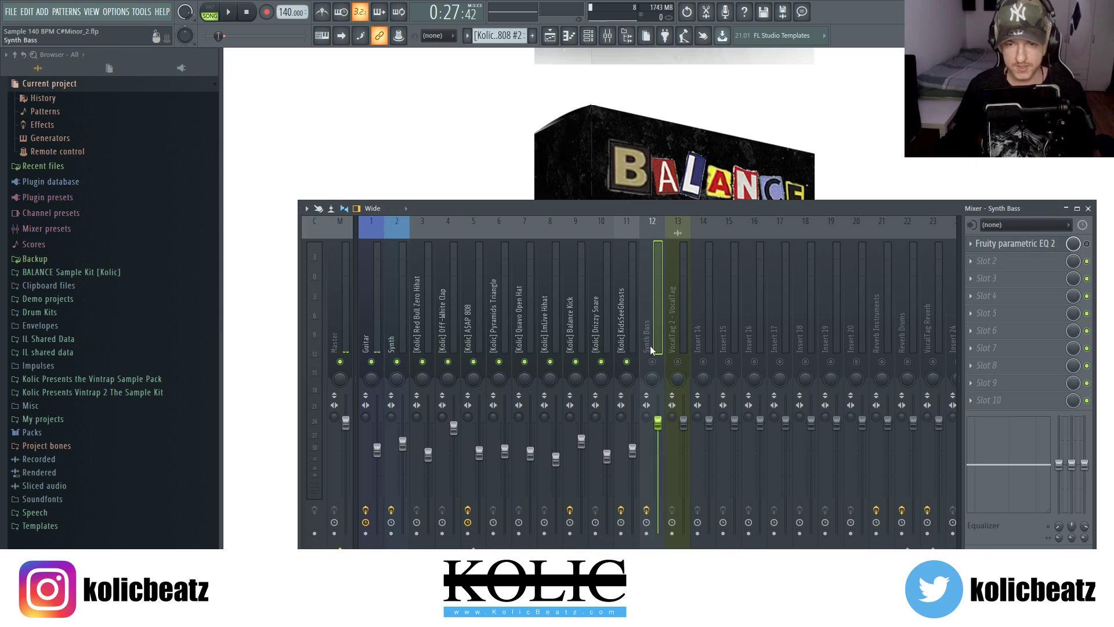
# Step: Unmute the Synth Bass mixer track and play the song from bar 1, where Pattern 16 and Pattern 17 sit in the playlist
pyautogui.click(658, 422)
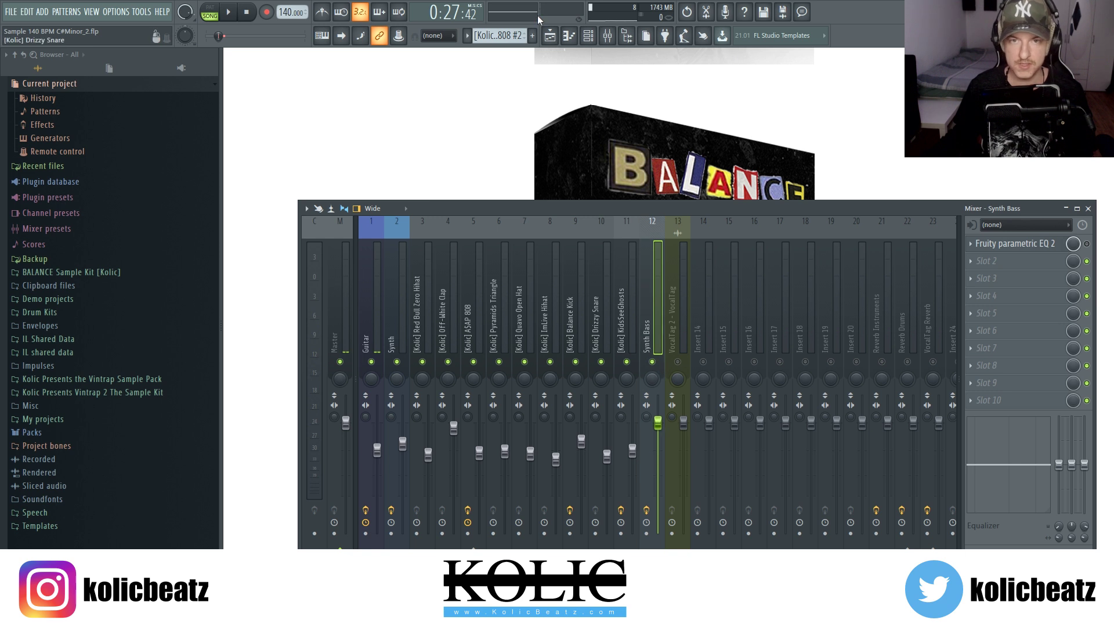
pyautogui.click(549, 36)
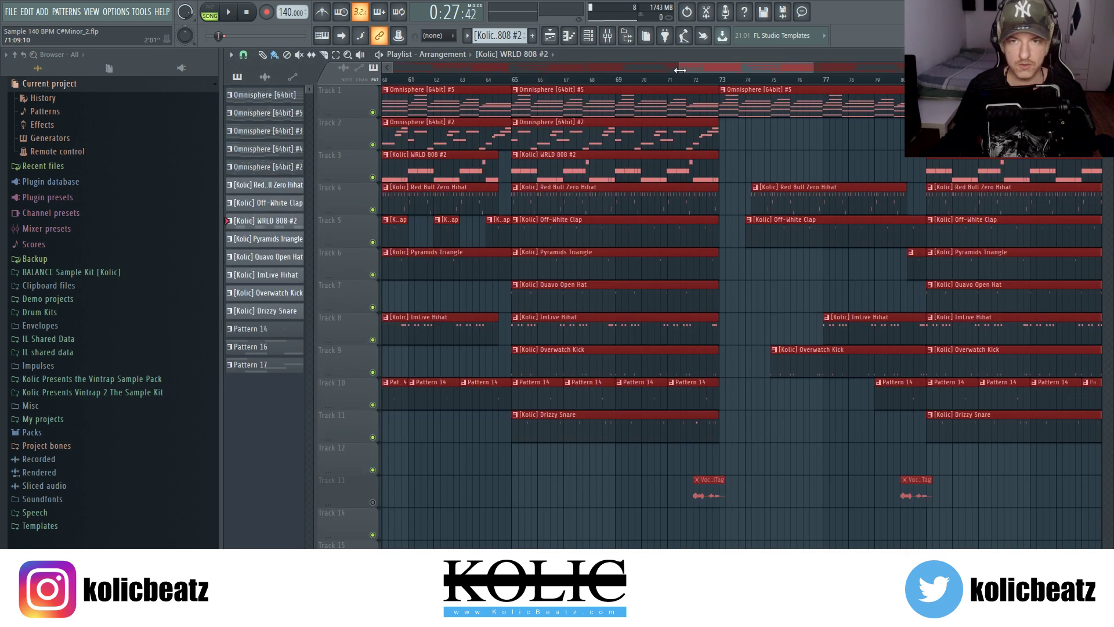
pyautogui.scroll(-4, 694, 81)
pyautogui.scroll(-3, 778, 497)
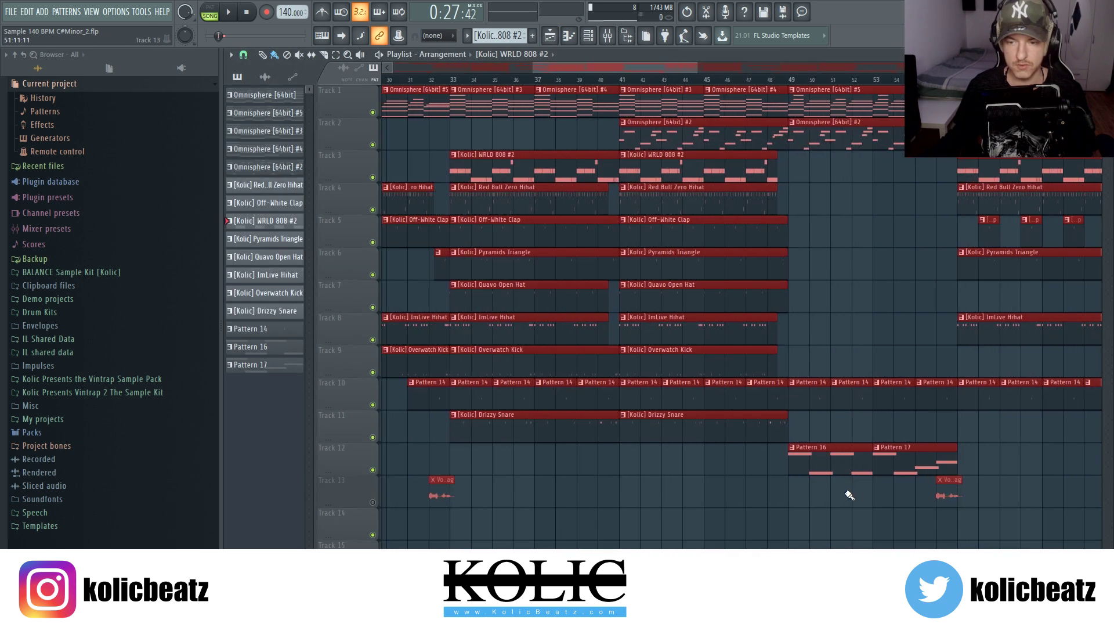
pyautogui.scroll(2, 940, 469)
pyautogui.scroll(2, 771, 468)
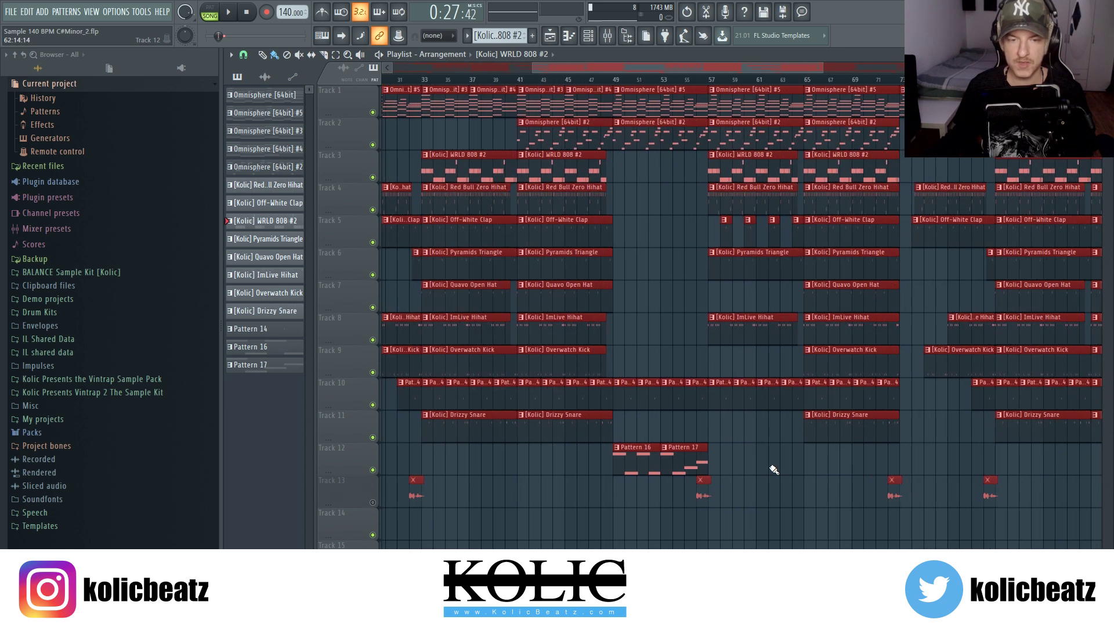
pyautogui.moveTo(640, 67); pyautogui.dragTo(499, 67)
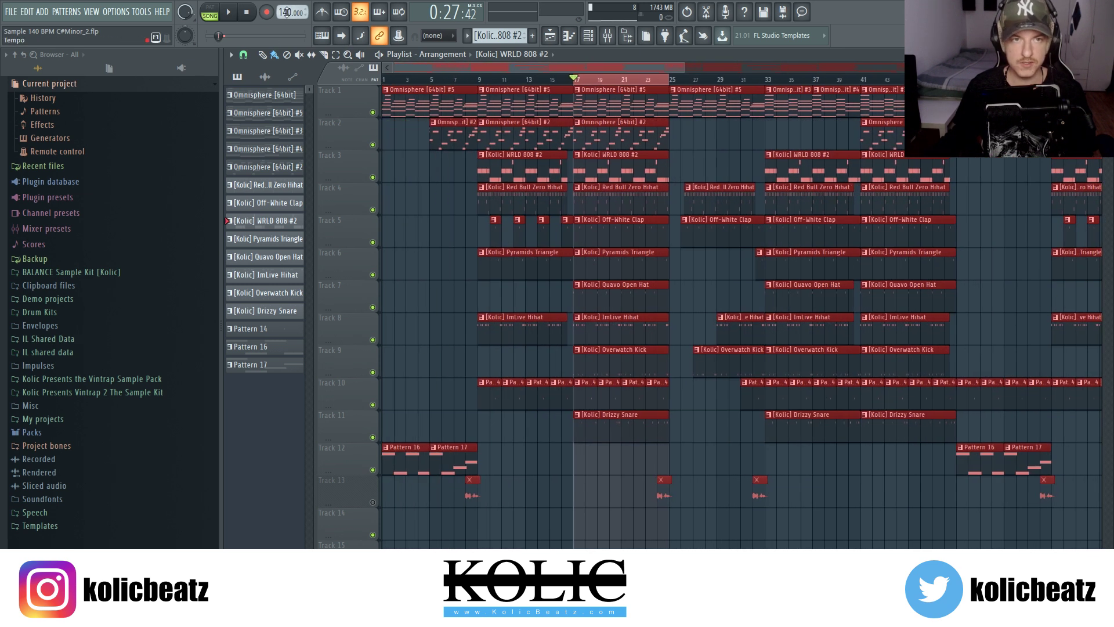
pyautogui.press('space')
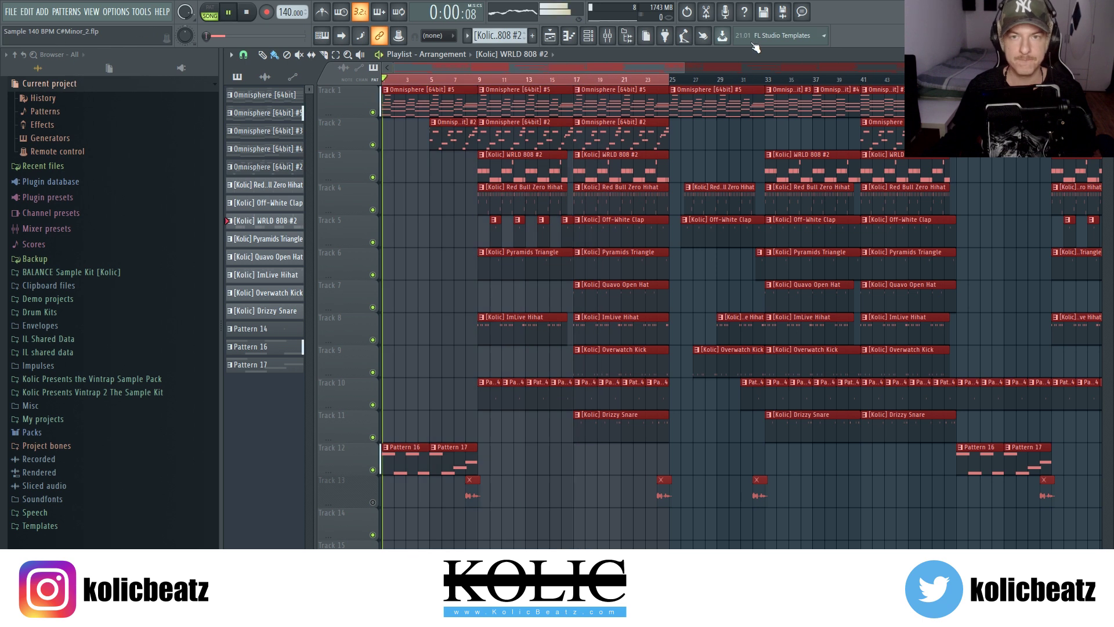
# Step: Lower the Synth Bass fader in the mixer while listening to the intro, and stop playback
pyautogui.press('F9')
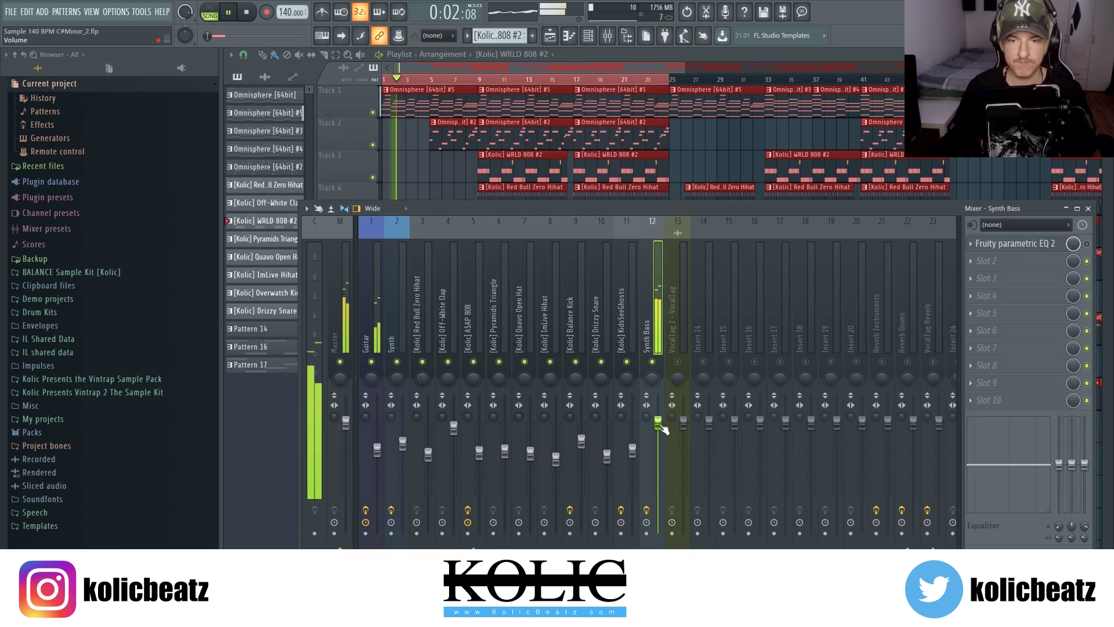
pyautogui.moveTo(658, 422); pyautogui.dragTo(657, 442)
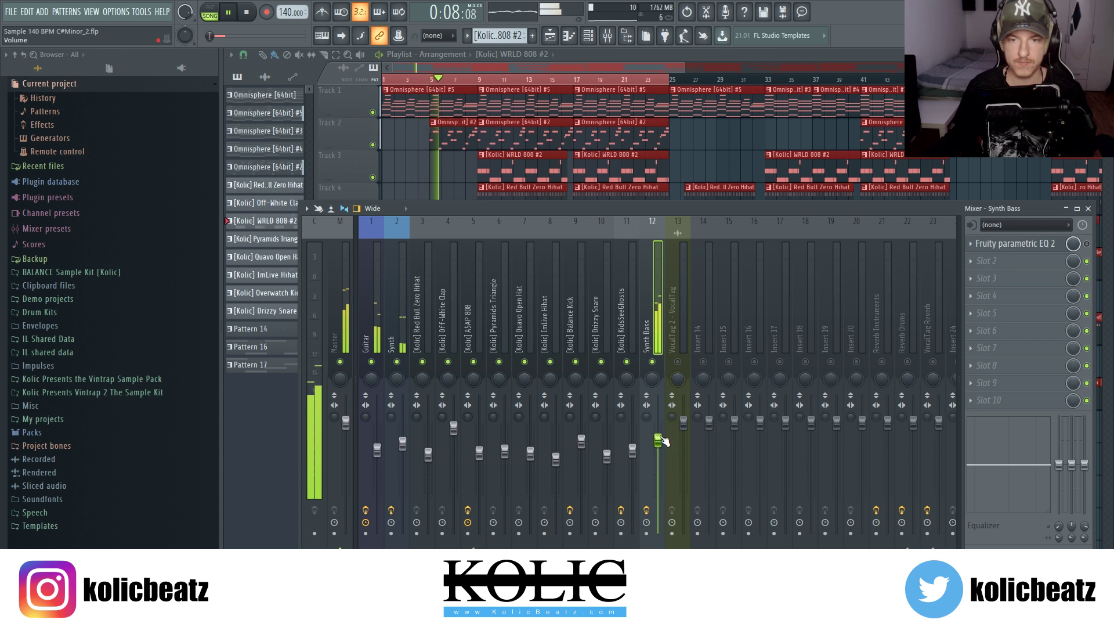
pyautogui.press('space')
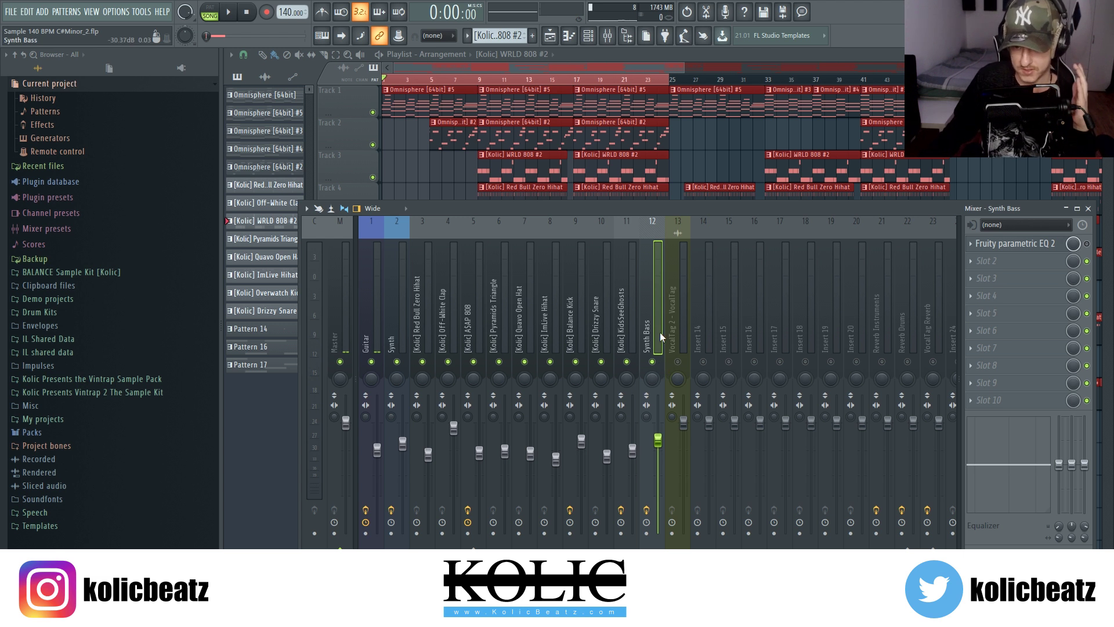
pyautogui.click(382, 336)
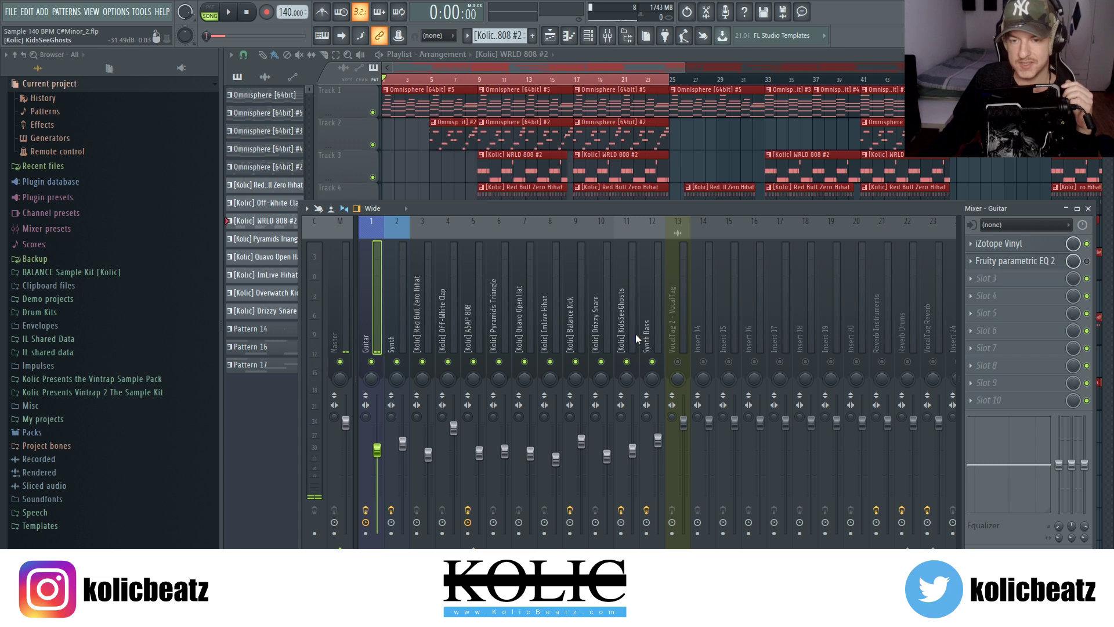
pyautogui.click(651, 335)
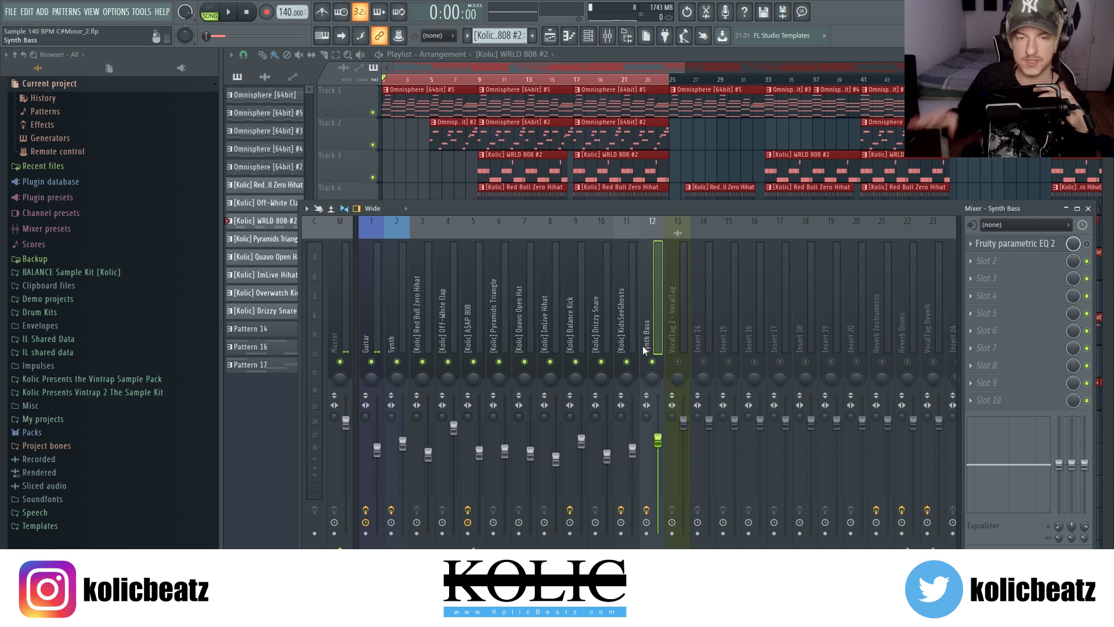
pyautogui.click(369, 342)
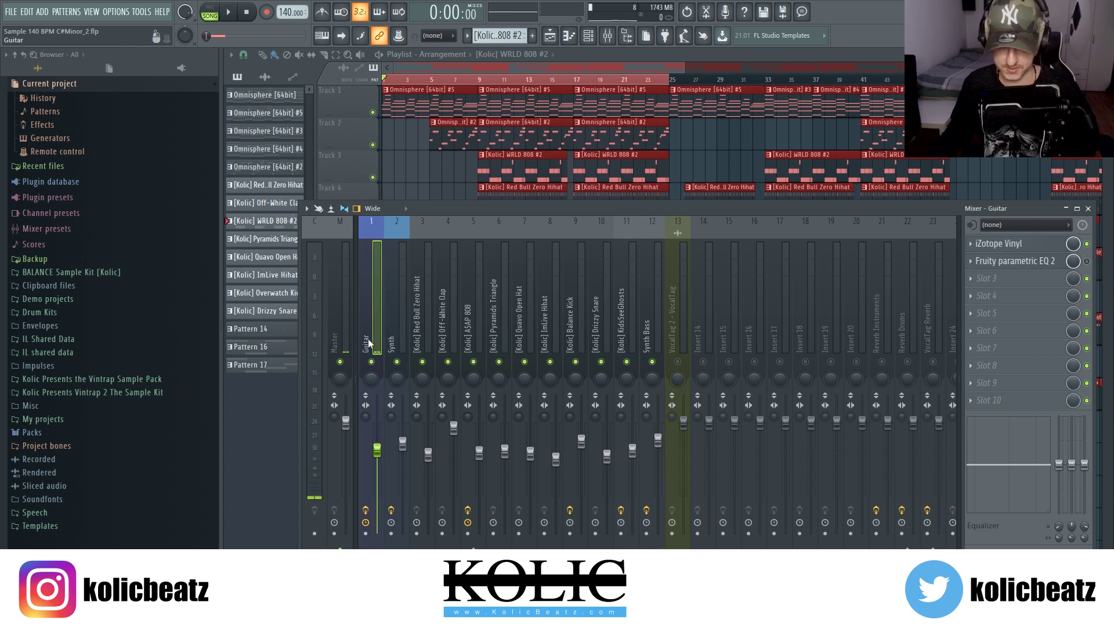
pyautogui.click(655, 310)
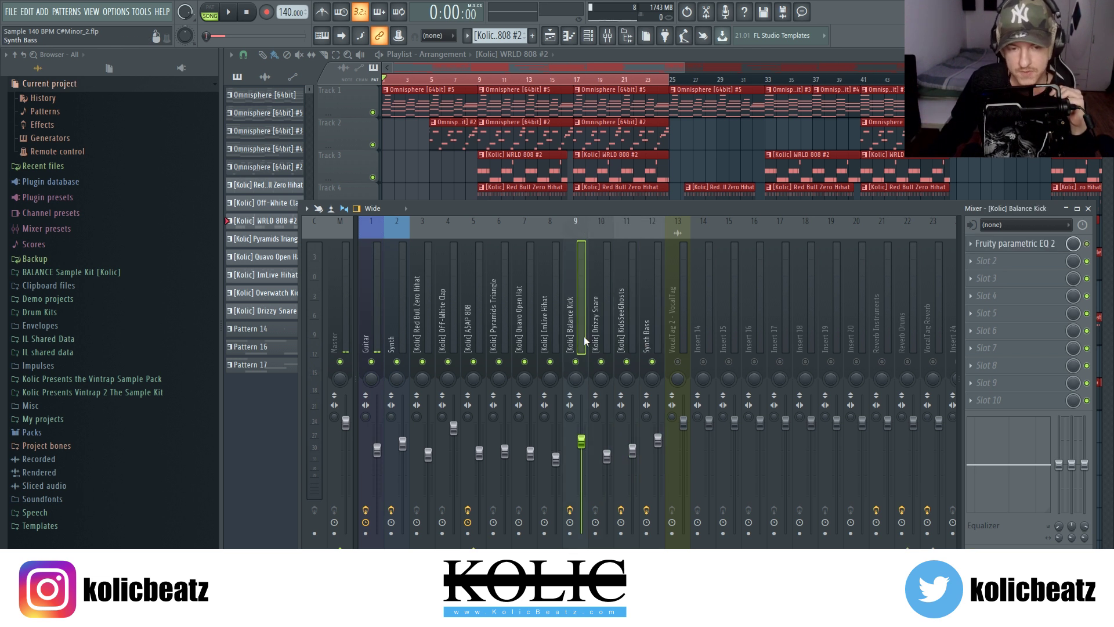
pyautogui.click(364, 322)
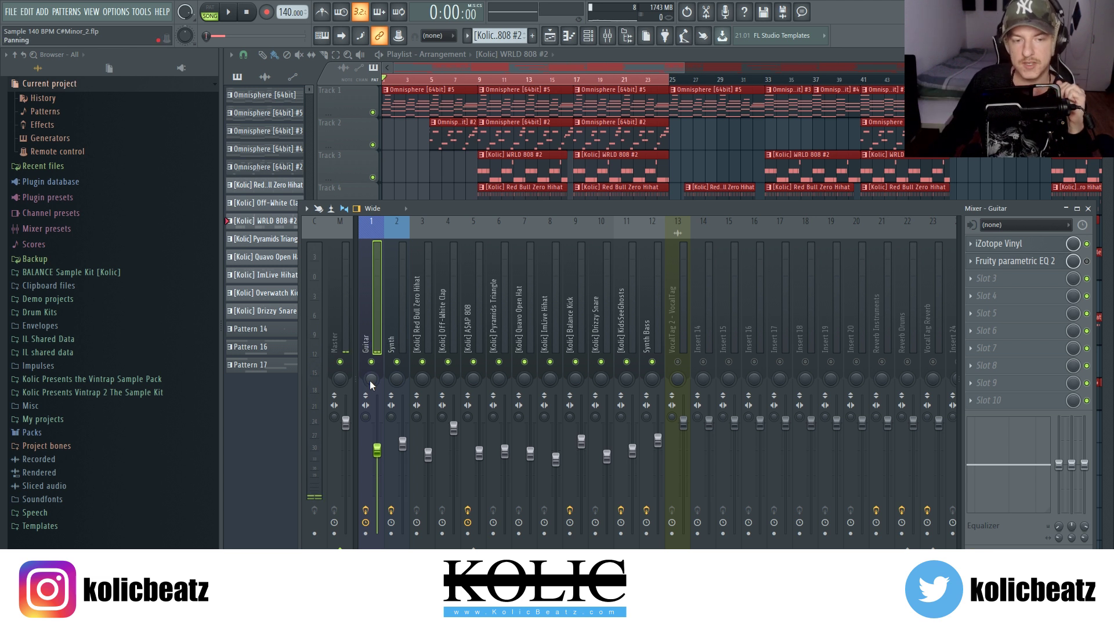
pyautogui.moveTo(371, 380)
pyautogui.mouseDown()
pyautogui.moveTo(371, 390)
pyautogui.moveTo(371, 355)
pyautogui.moveTo(371, 392)
pyautogui.mouseUp()
pyautogui.click(394, 343)
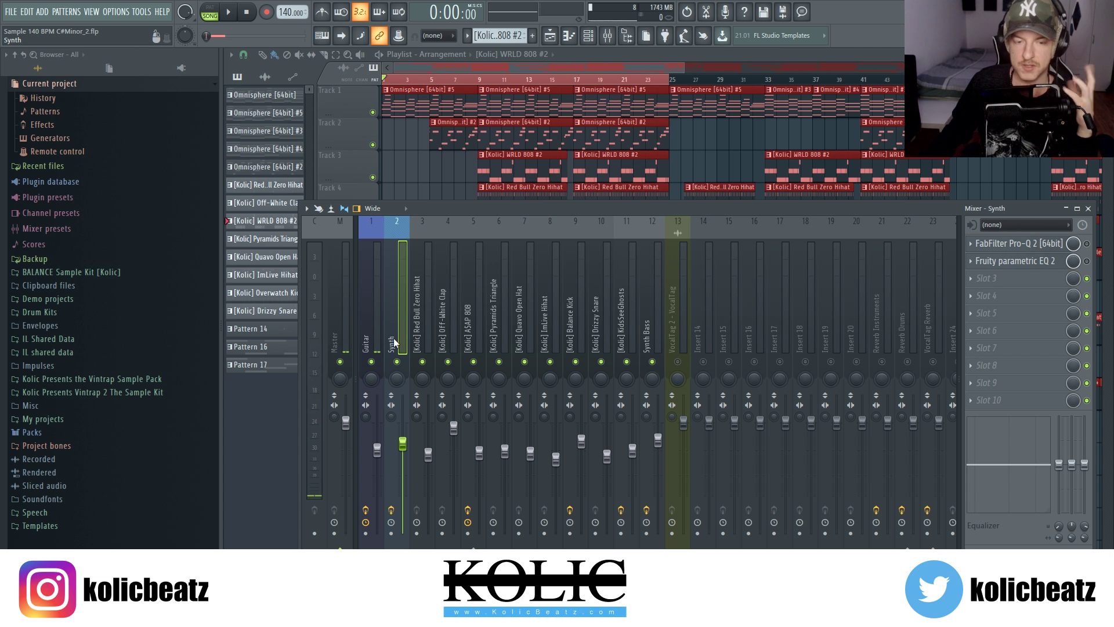
pyautogui.click(375, 342)
pyautogui.click(395, 342)
pyautogui.click(375, 343)
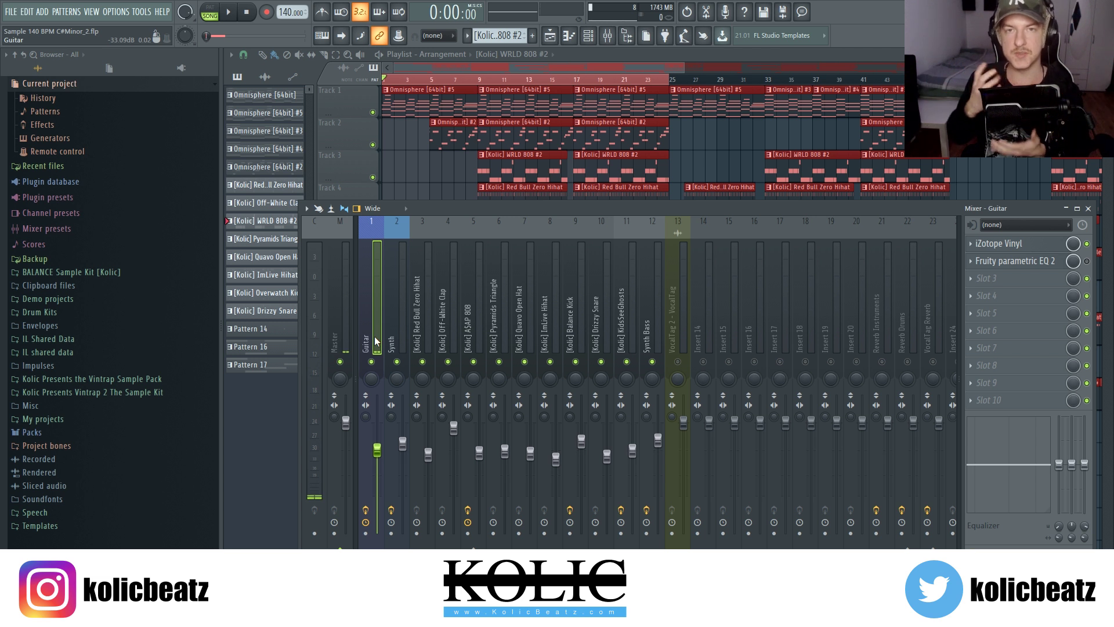
pyautogui.click(401, 328)
pyautogui.click(383, 332)
pyautogui.click(422, 331)
pyautogui.click(448, 331)
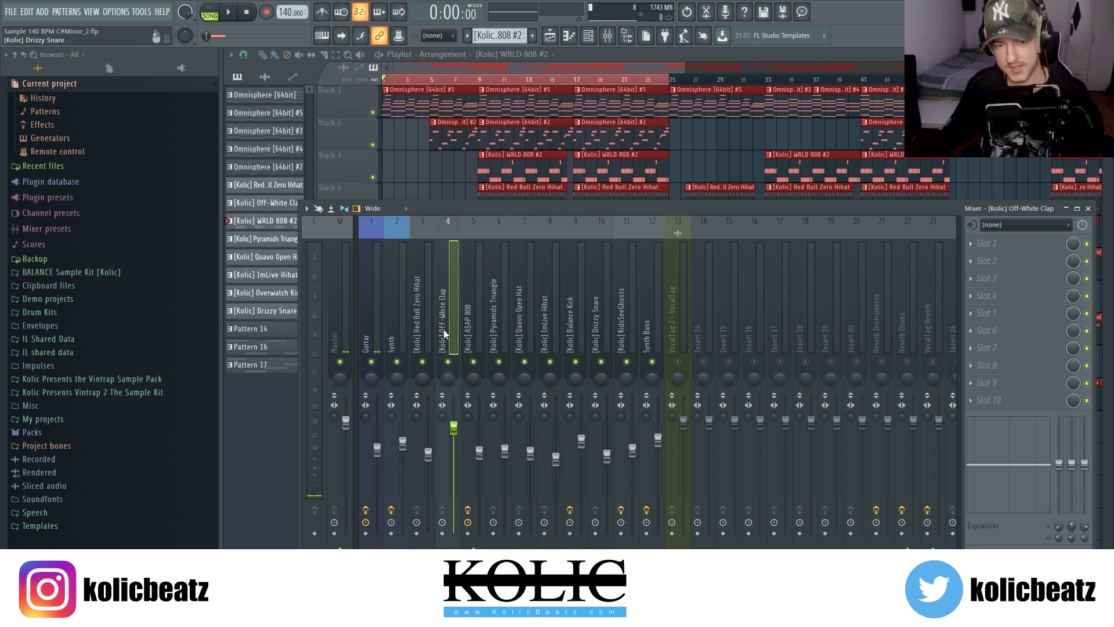
pyautogui.click(474, 330)
pyautogui.click(500, 332)
pyautogui.click(553, 334)
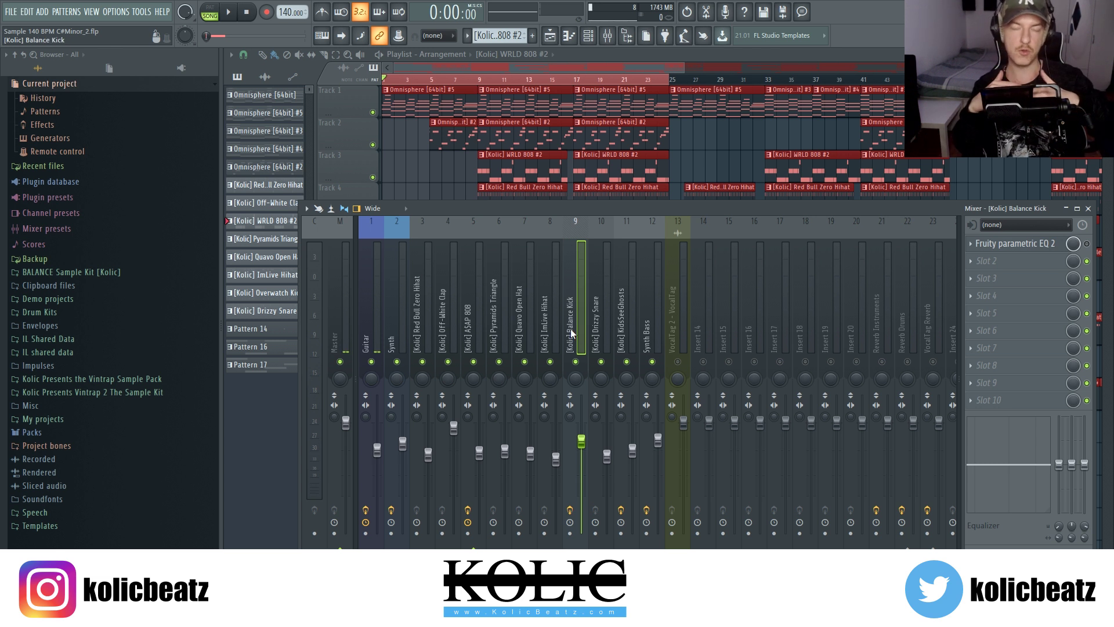
pyautogui.click(471, 331)
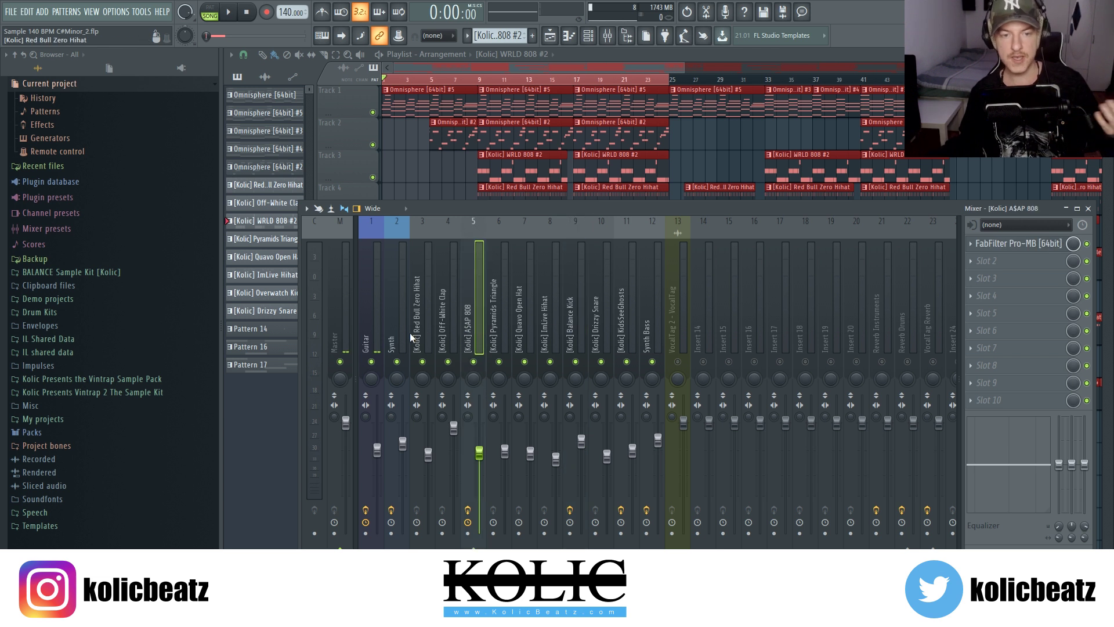
pyautogui.click(377, 332)
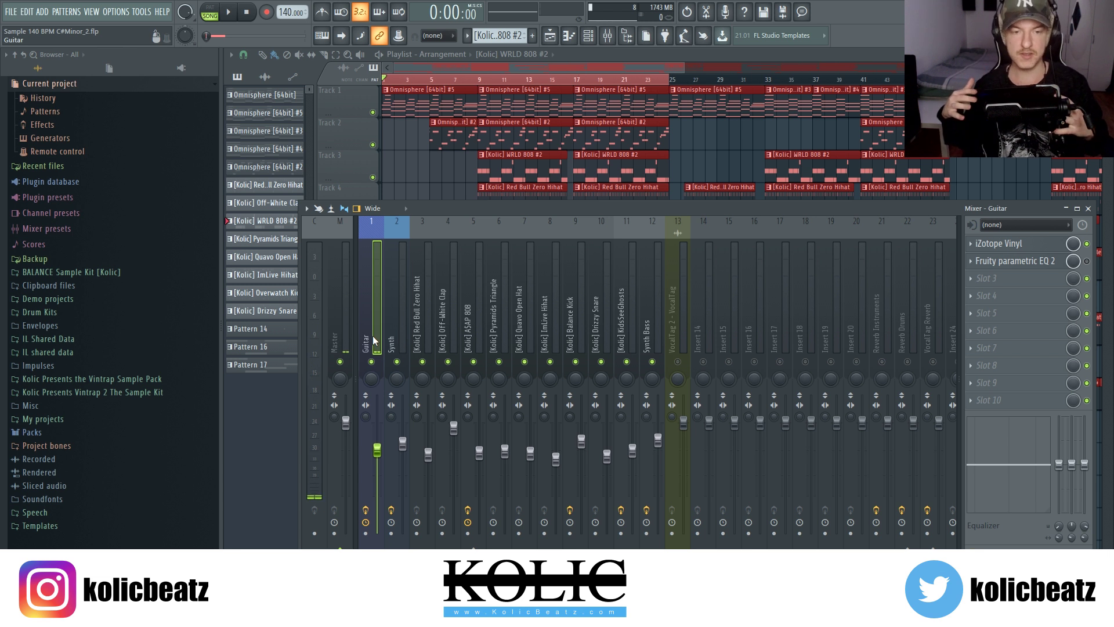
pyautogui.click(480, 331)
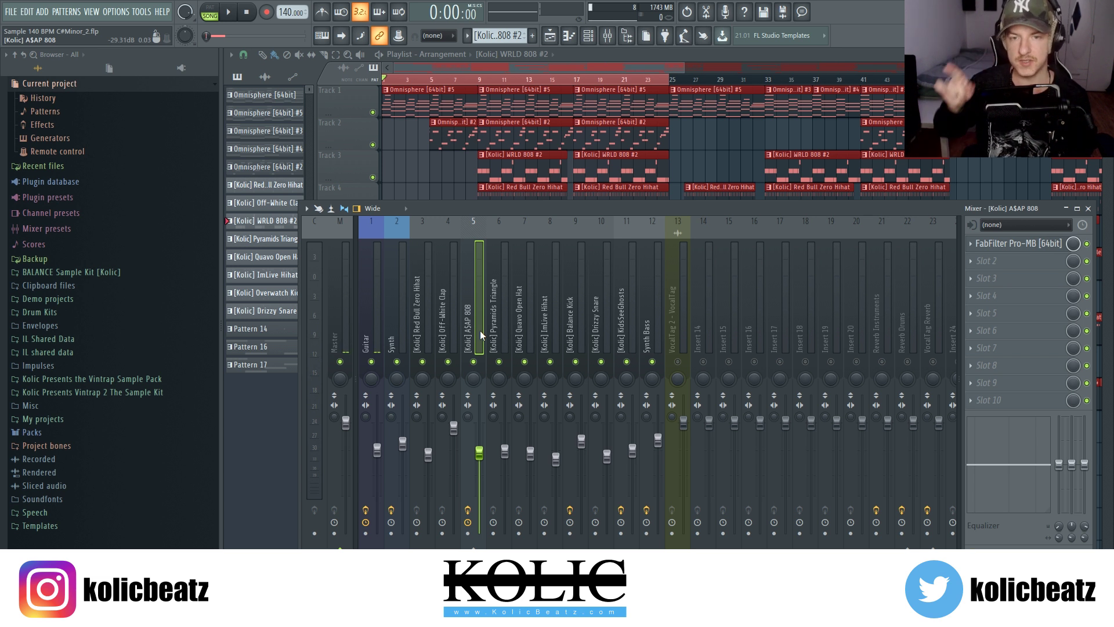
pyautogui.click(373, 344)
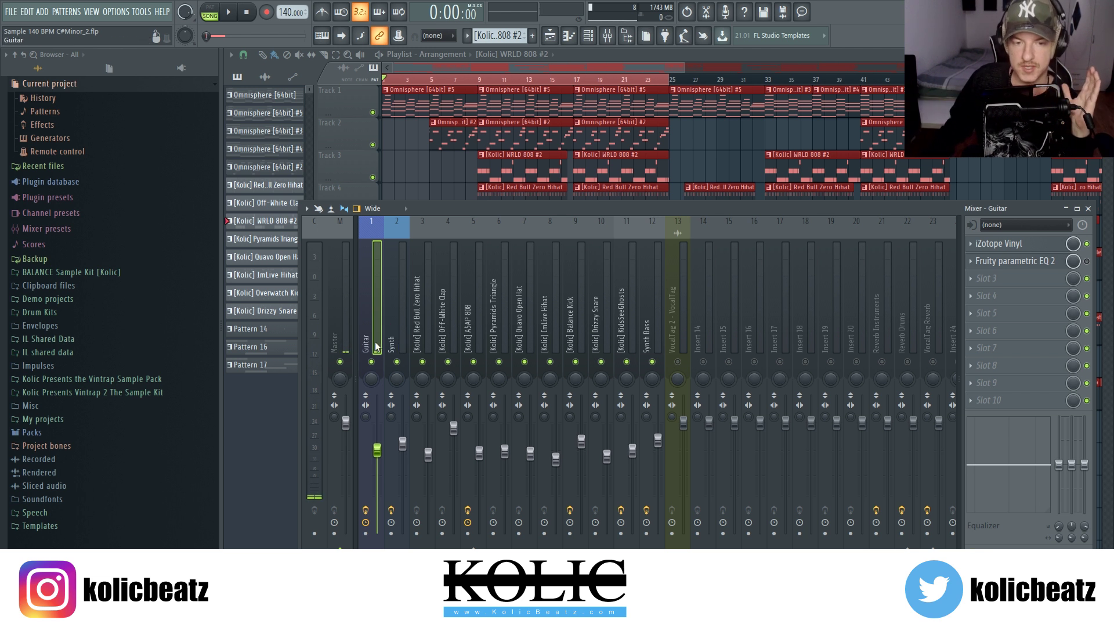
pyautogui.click(390, 347)
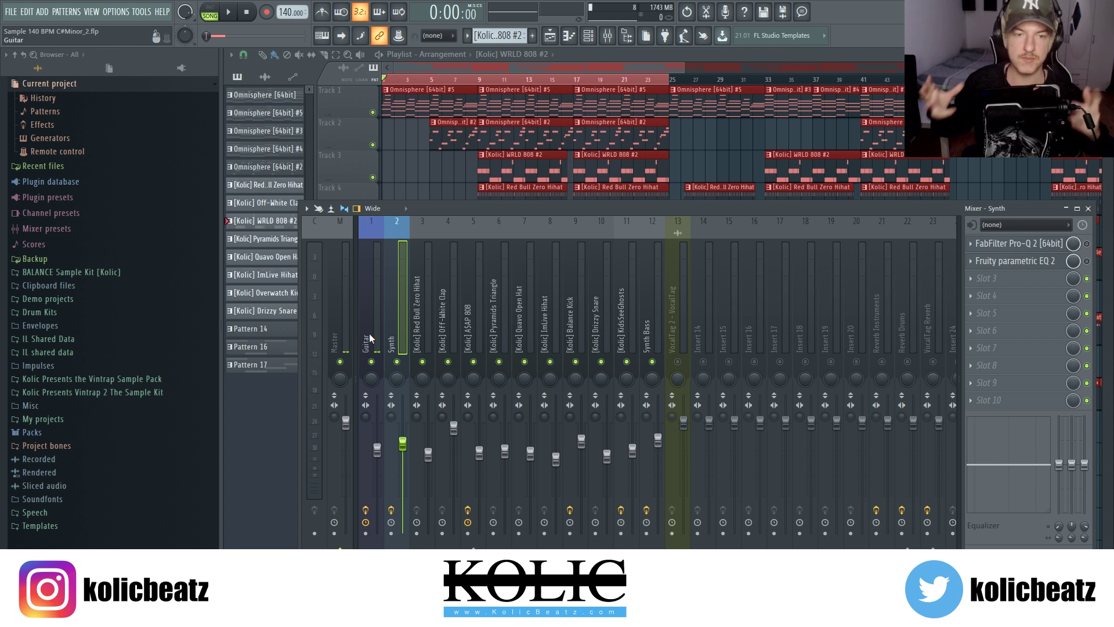
# Step: Try panning the Guitar mixer track up to 100% right during playback from bar 17, and return it to centre
pyautogui.click(369, 333)
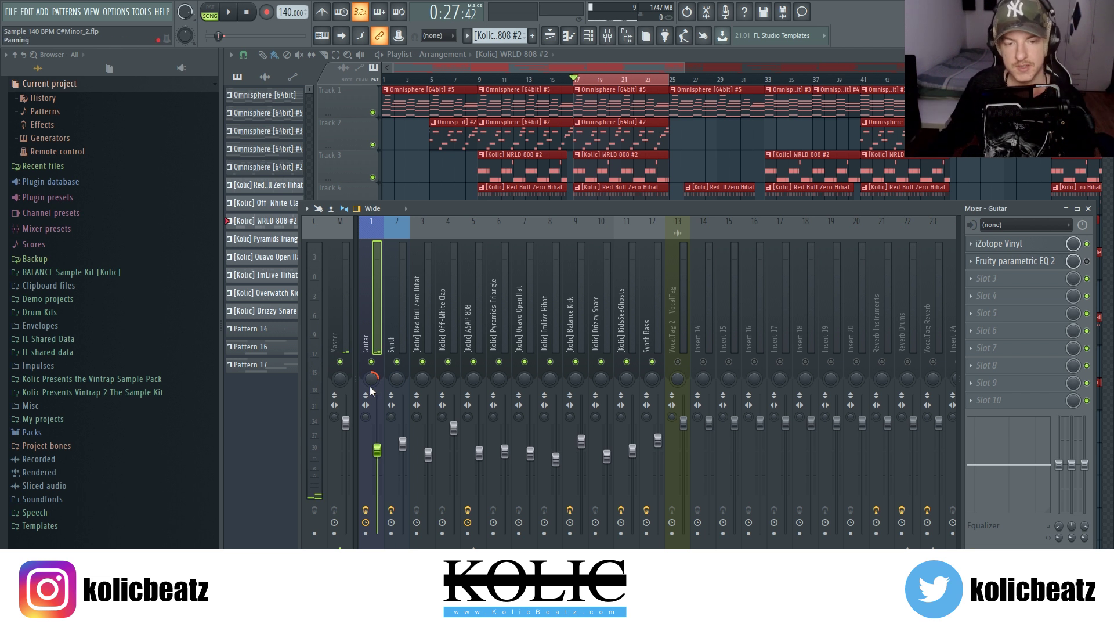
pyautogui.press('space')
pyautogui.moveTo(370, 379); pyautogui.dragTo(371, 430)
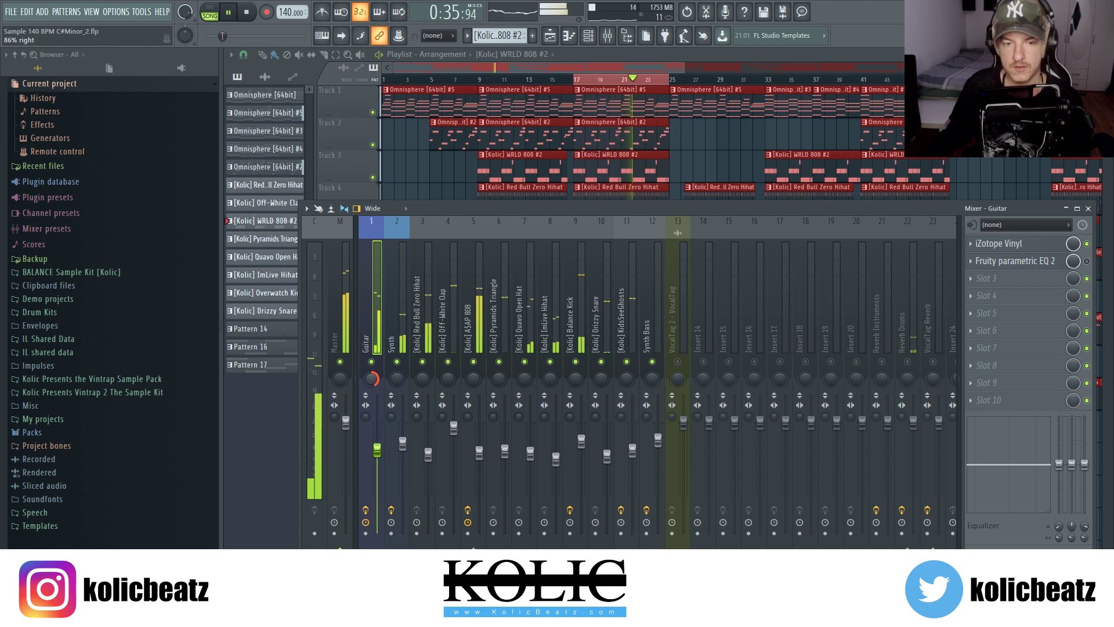
pyautogui.moveTo(371, 379); pyautogui.dragTo(371, 325)
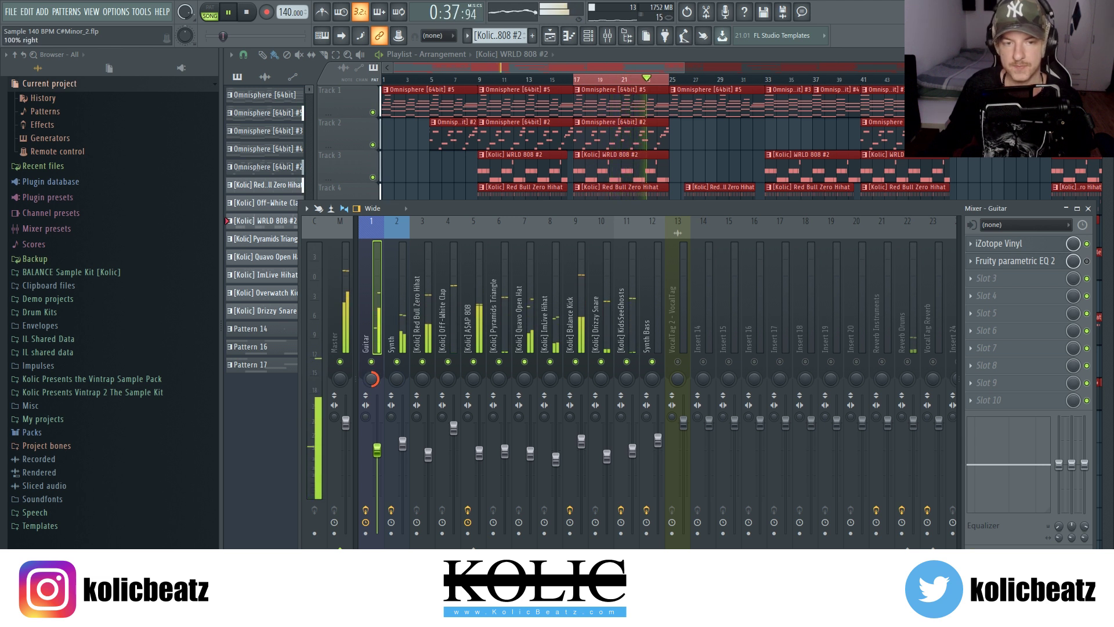
pyautogui.press('space')
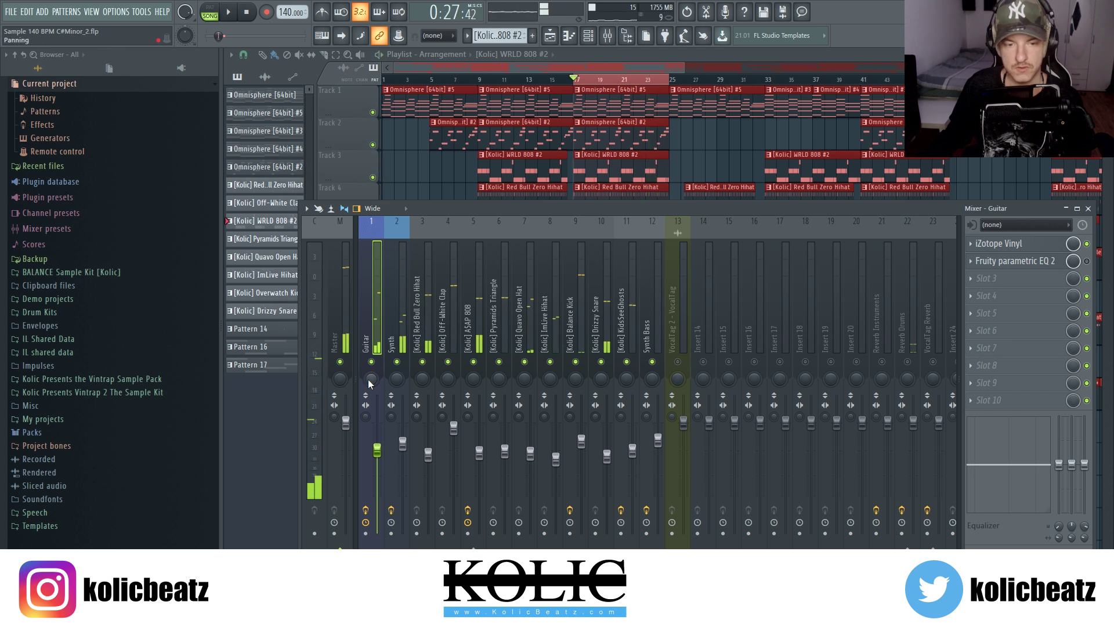
# Step: Pan the Guitar mixer track 35% left and the Synth track slightly right while listening from bar 17
pyautogui.moveTo(372, 325); pyautogui.dragTo(371, 355)
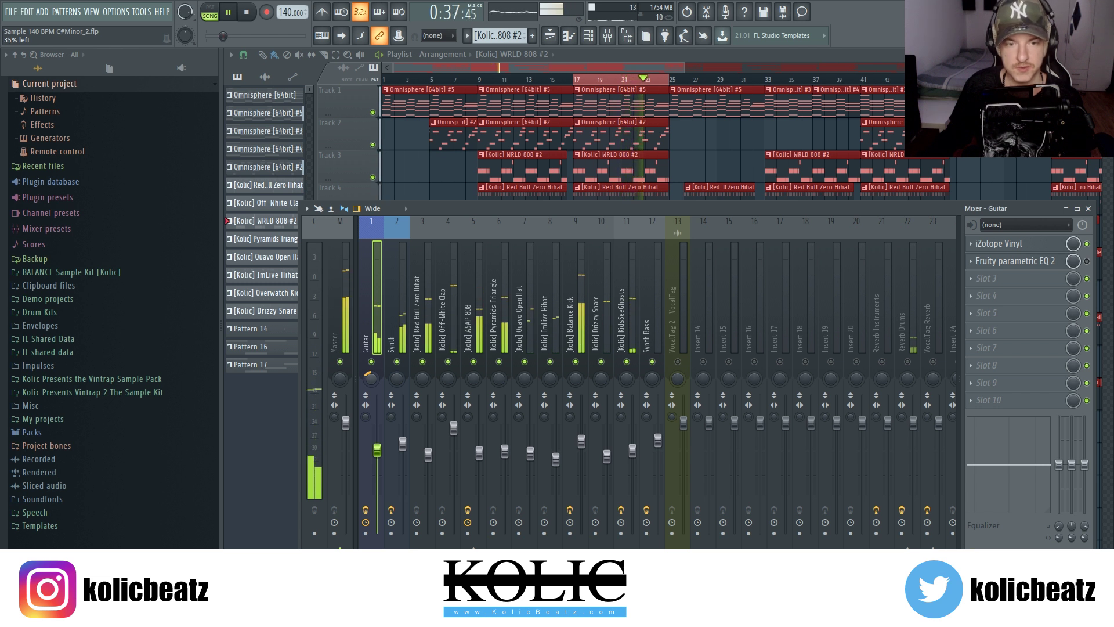
pyautogui.press('space')
pyautogui.click(389, 326)
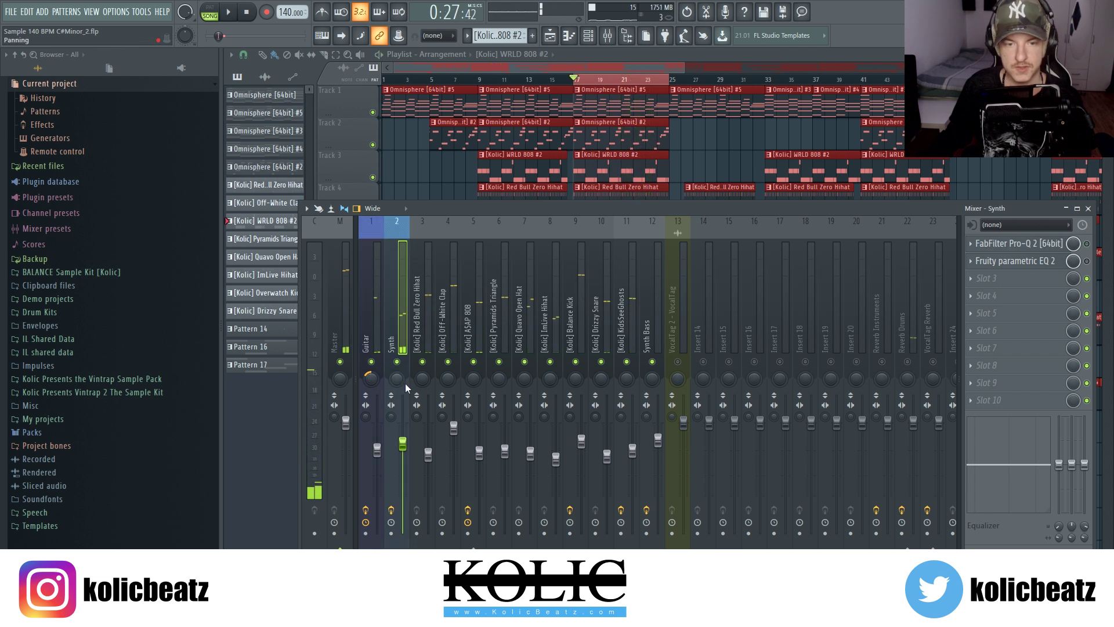
pyautogui.moveTo(397, 377); pyautogui.dragTo(399, 380)
pyautogui.press('space')
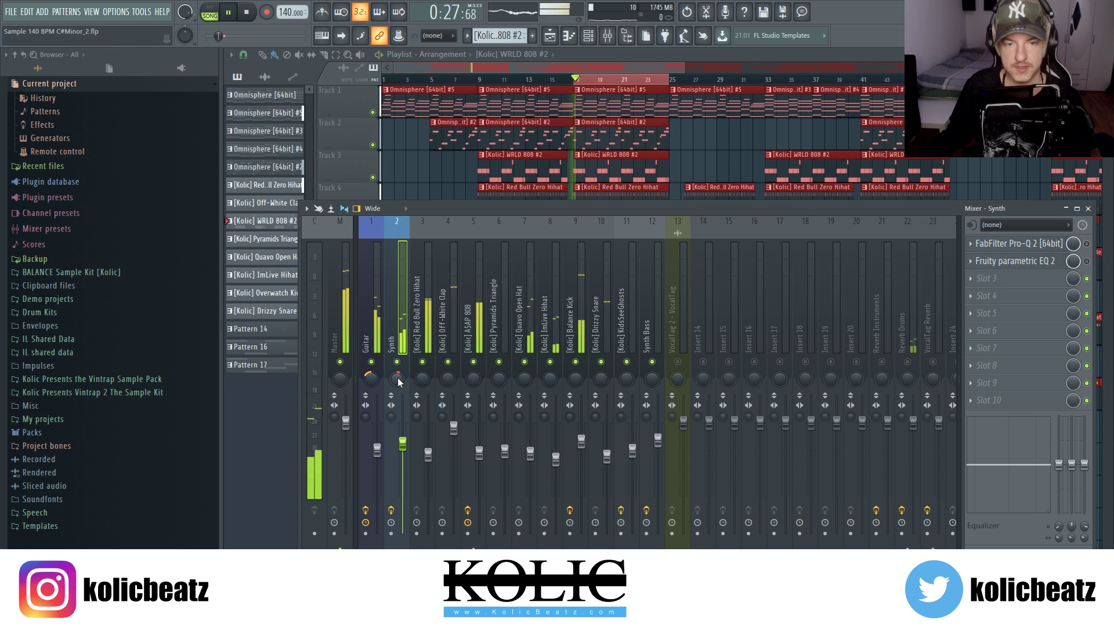
pyautogui.scroll(2, 398, 380)
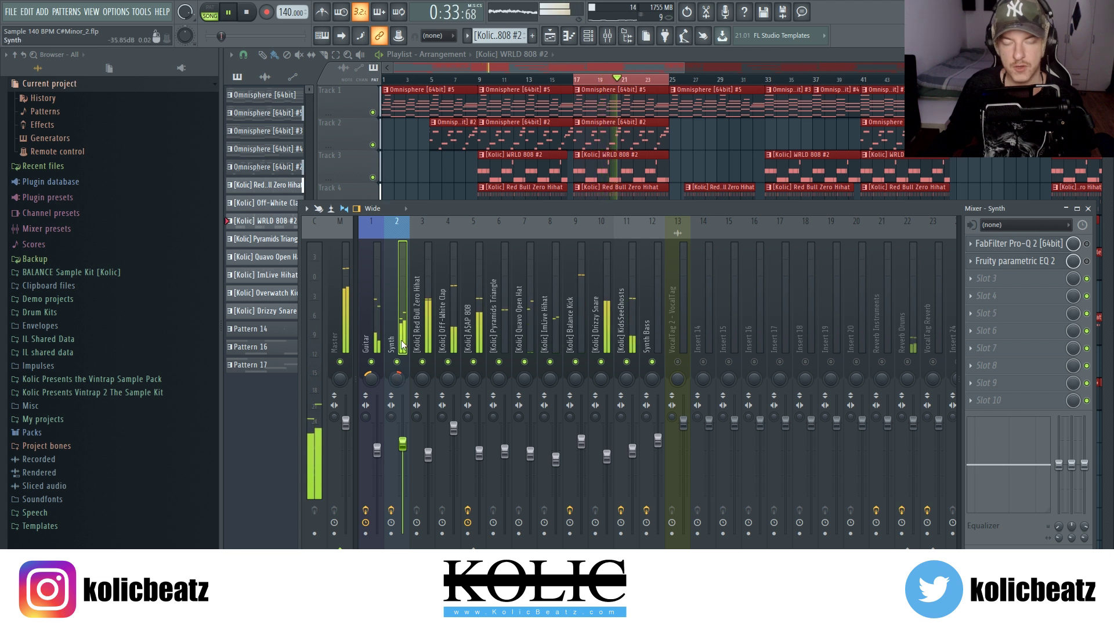
pyautogui.press('space')
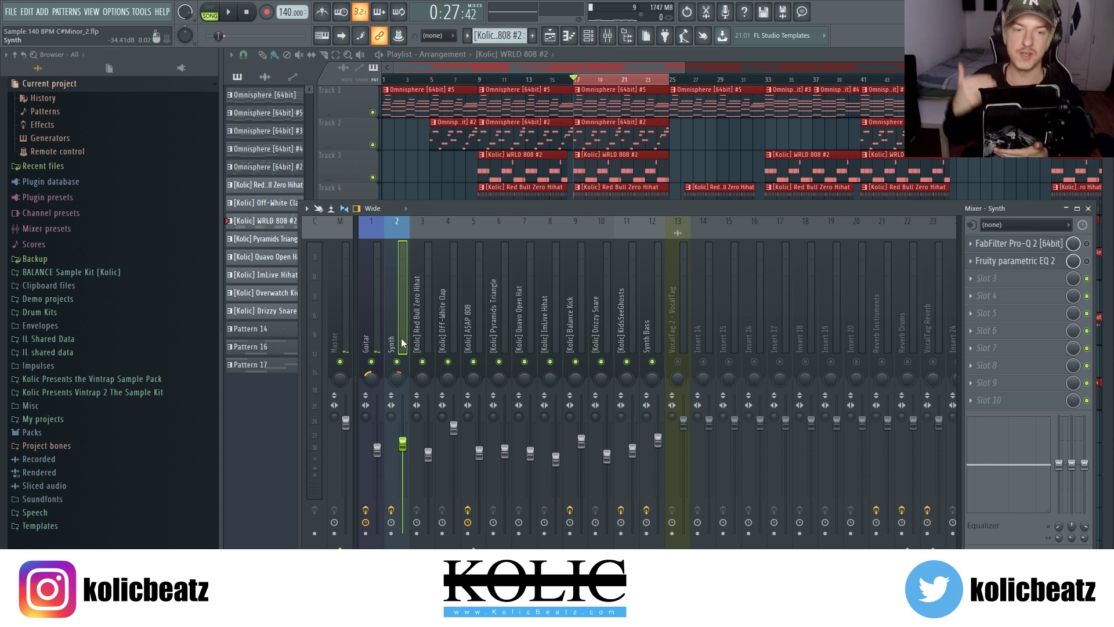
# Step: Pan the Red Bull Zero Hihat track slightly left and set its fader to 69% (-7.5 dB) during playback
pyautogui.click(430, 345)
pyautogui.press('space')
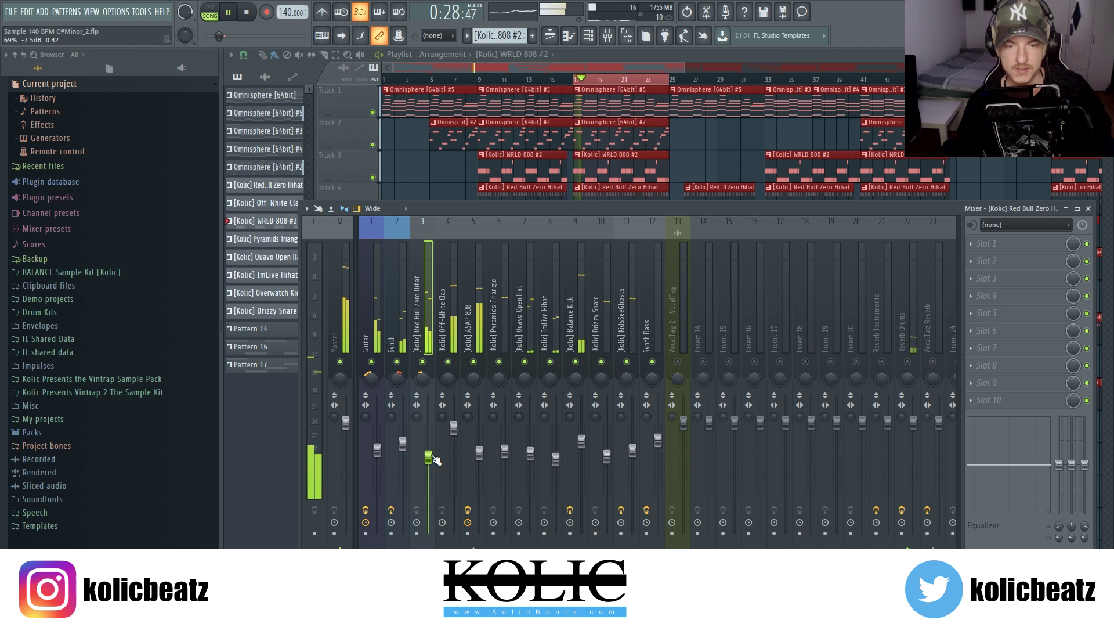
pyautogui.click(454, 321)
pyautogui.press('space')
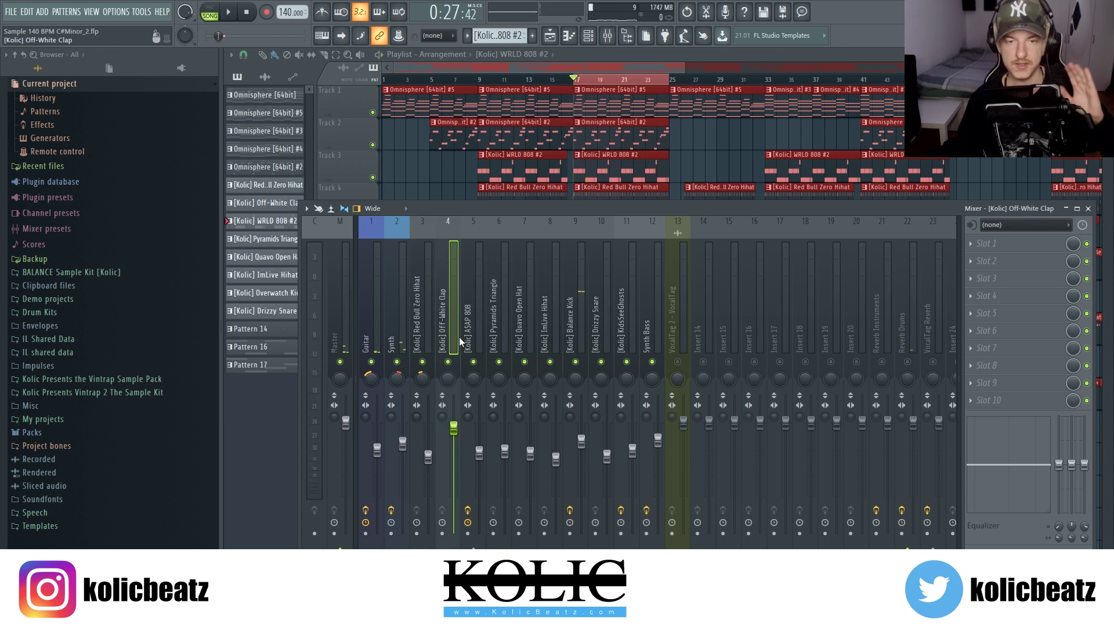
# Step: Pan the Quavo Open Hat mixer track 11% right while playing the loop from bar 17
pyautogui.click(471, 337)
pyautogui.click(500, 325)
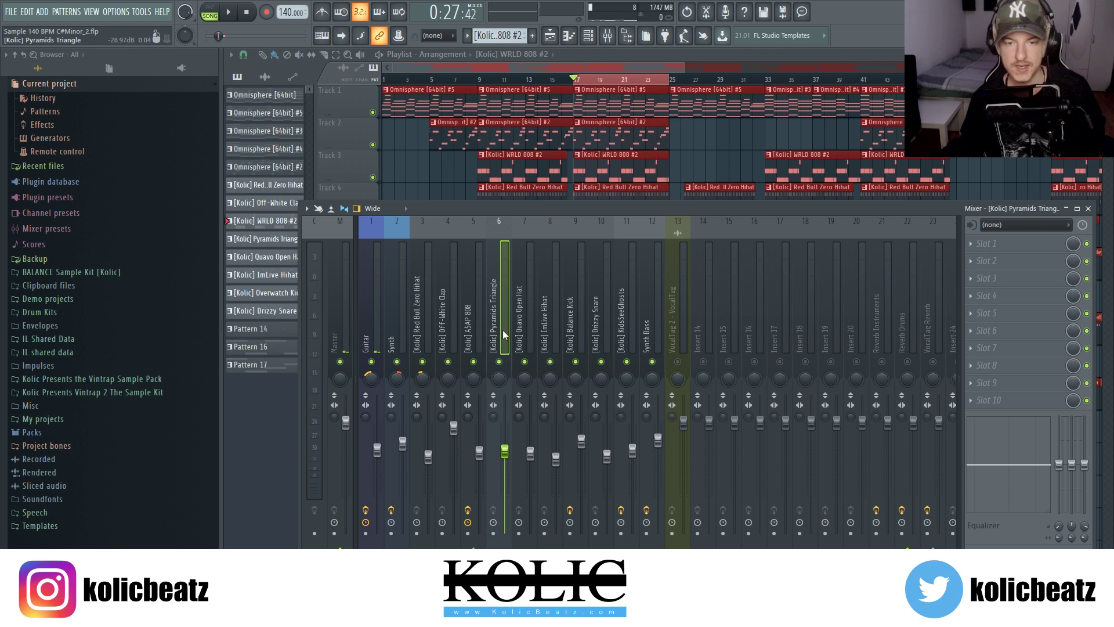
pyautogui.press('space')
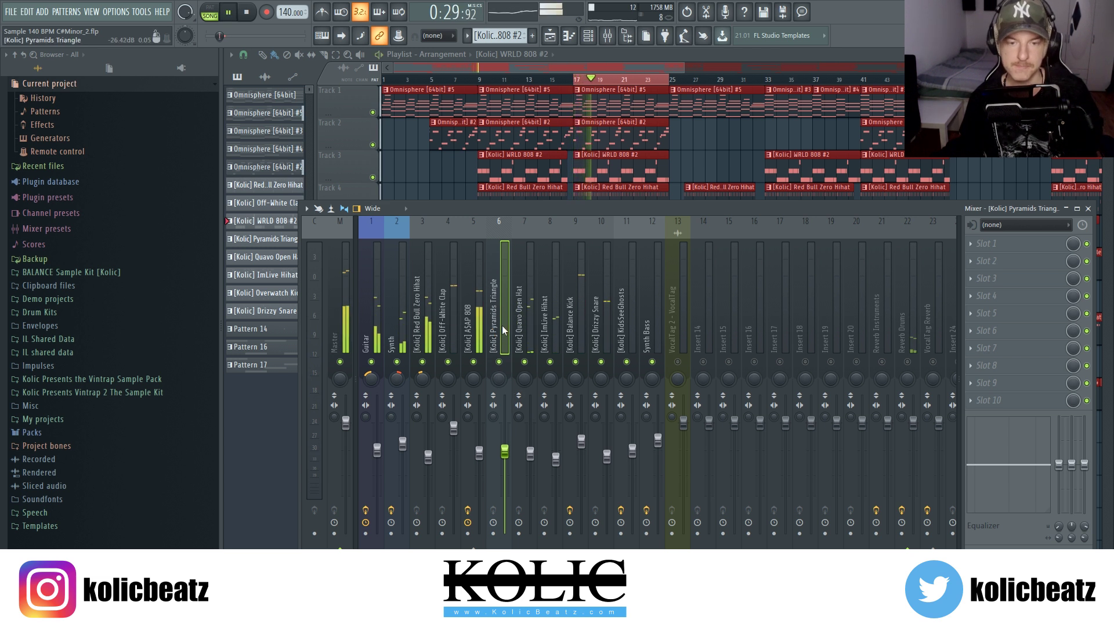
pyautogui.click(526, 330)
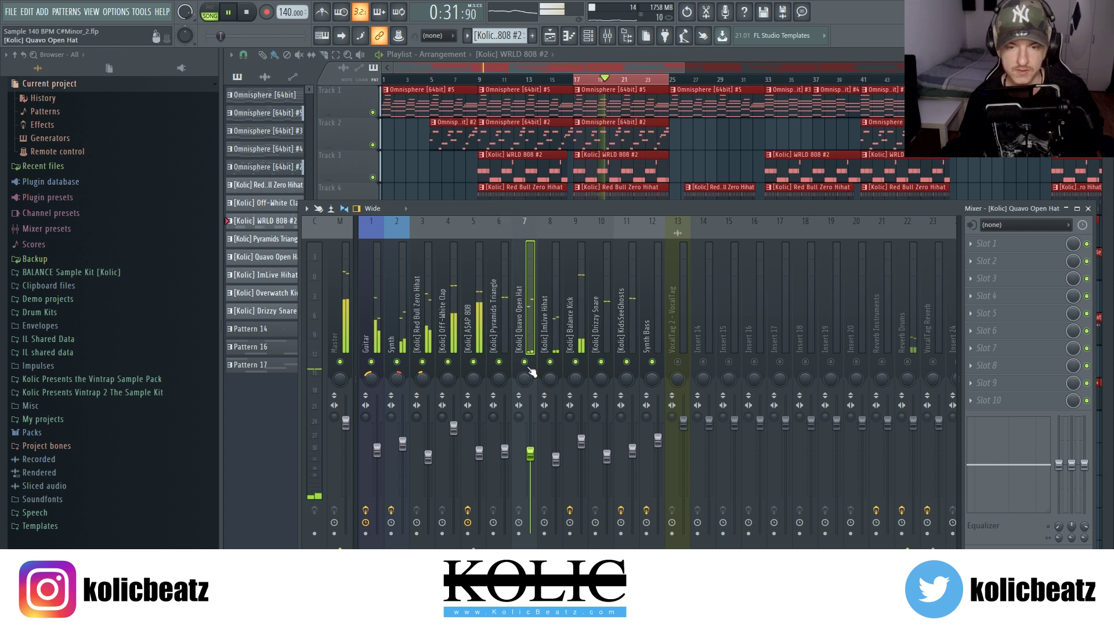
pyautogui.press('space')
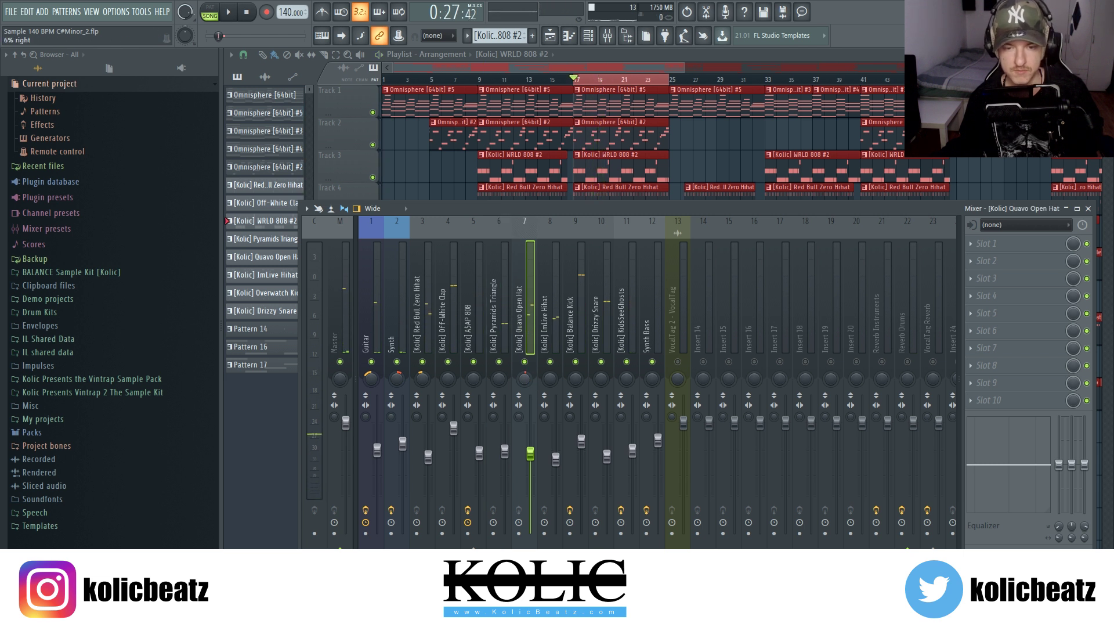
pyautogui.press('space')
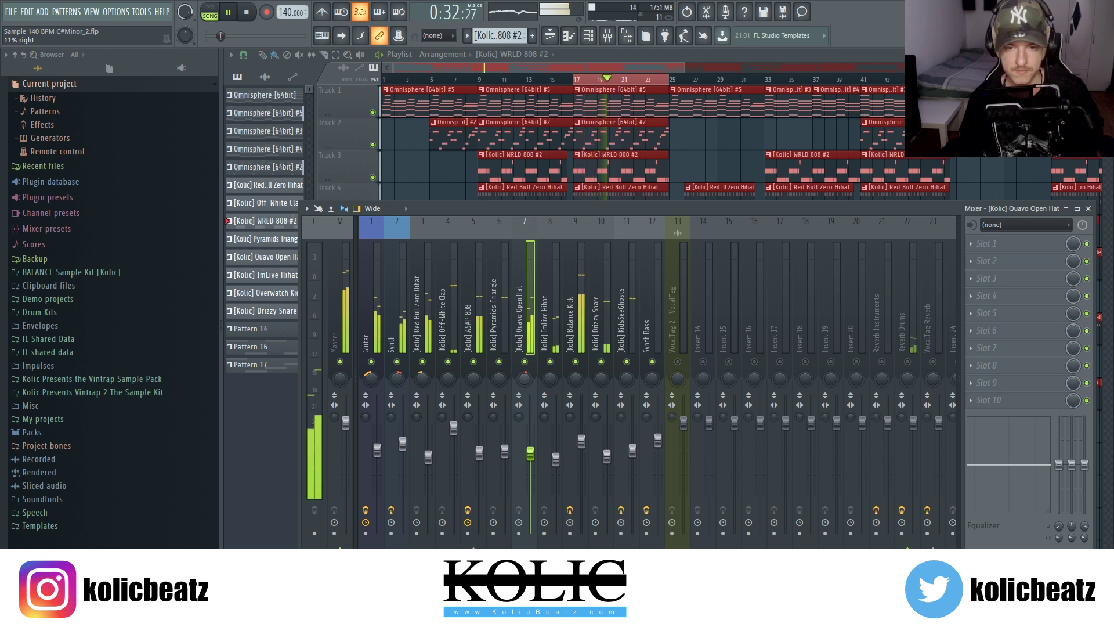
# Step: Pan the ImLive Hihat mixer track to the right, opposite the Red Bull Zero Hihat, during playback
pyautogui.click(548, 342)
pyautogui.press('space')
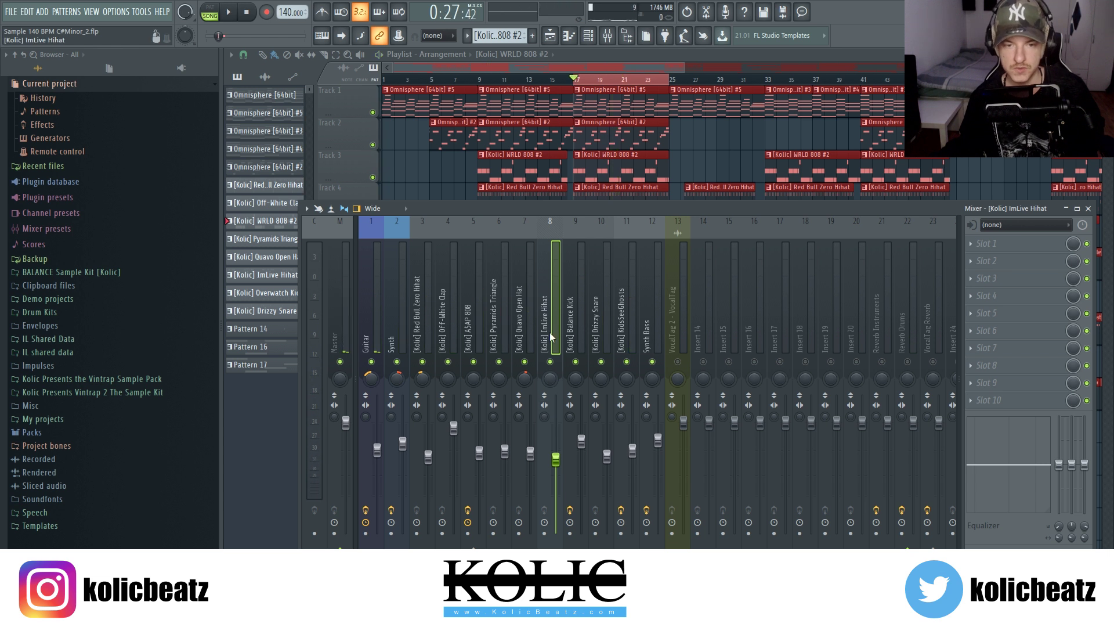
pyautogui.click(424, 332)
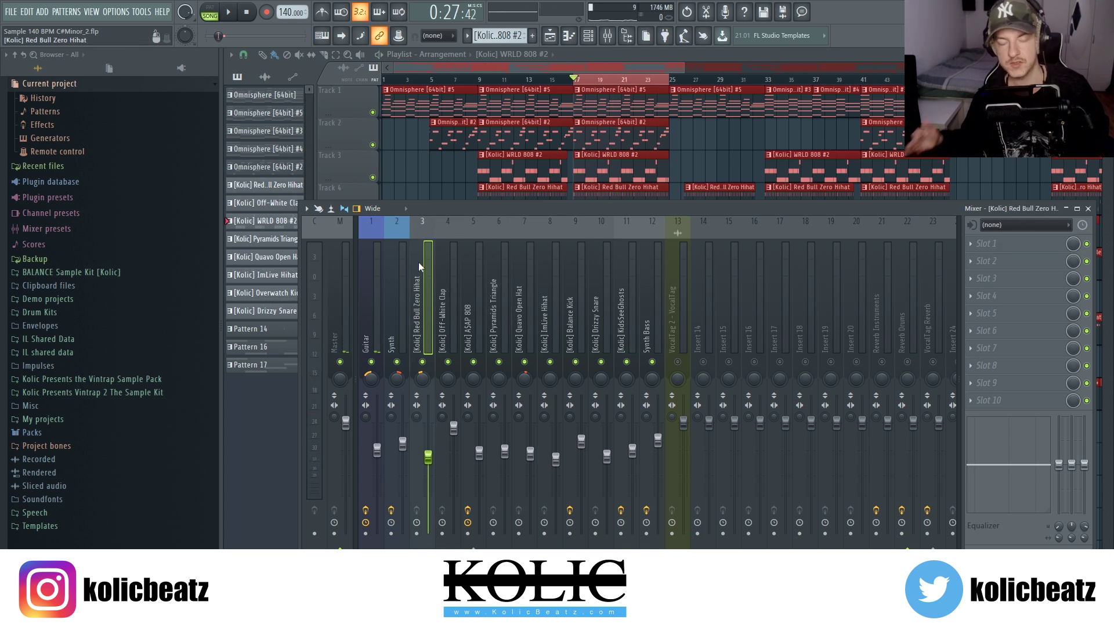
pyautogui.click(556, 345)
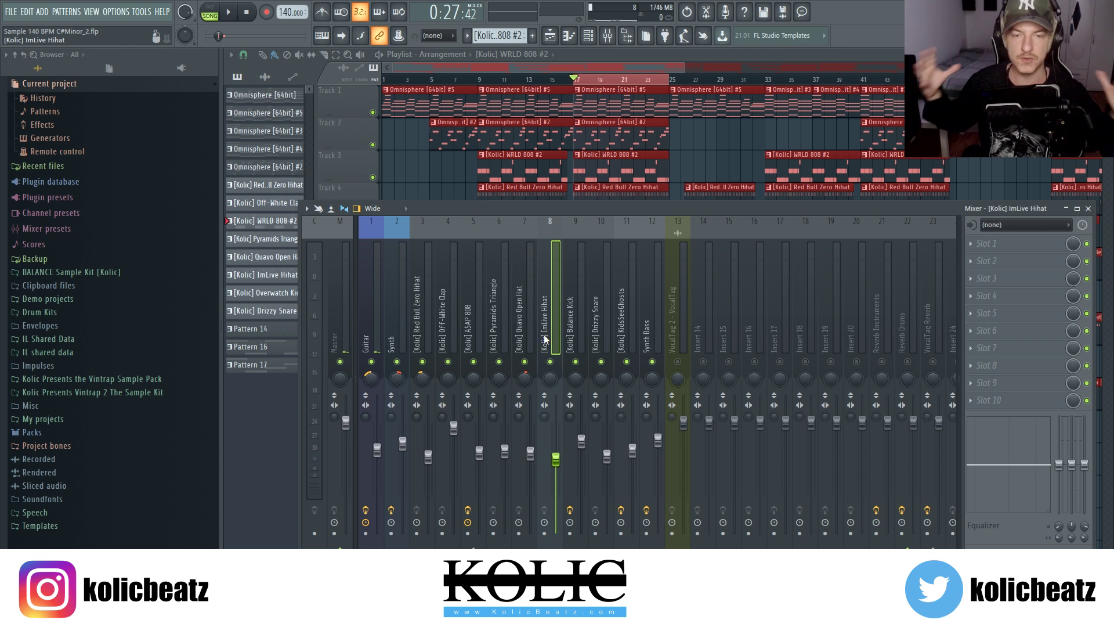
pyautogui.press('space')
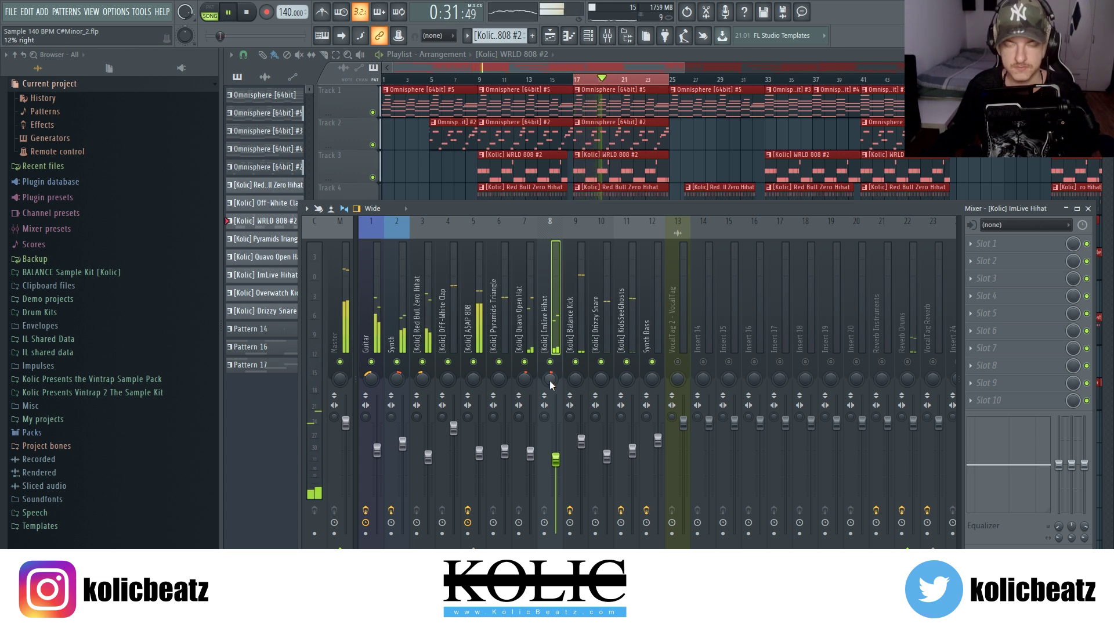
pyautogui.scroll(7, 550, 379)
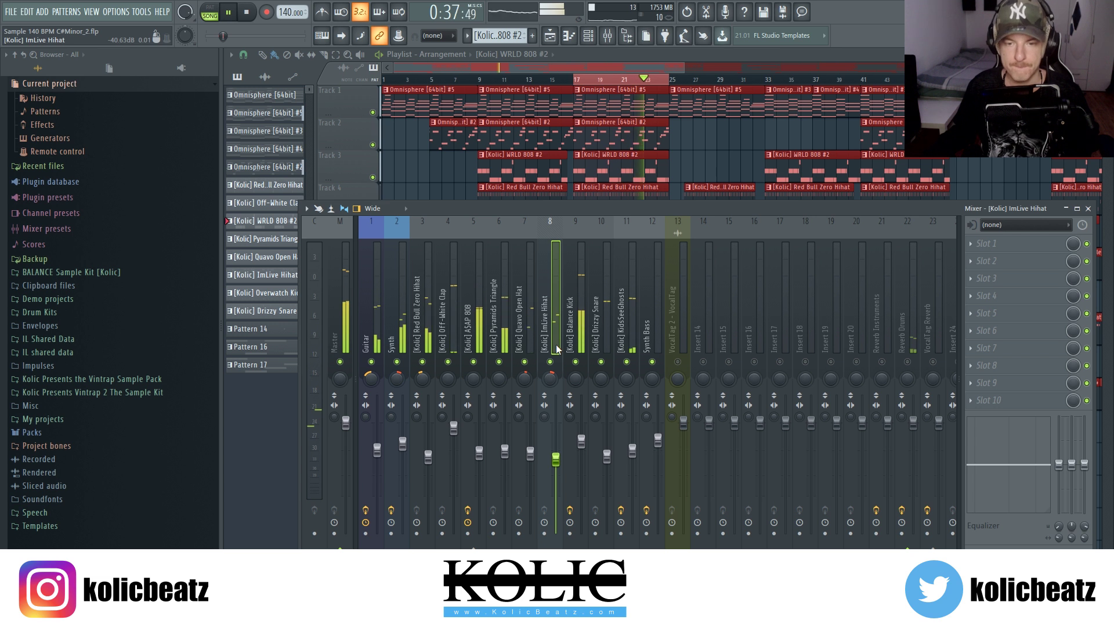
# Step: Pan the Drizzy Snare mixer track 12% right, check it in the loop, and stop playback
pyautogui.click(580, 347)
pyautogui.press('space')
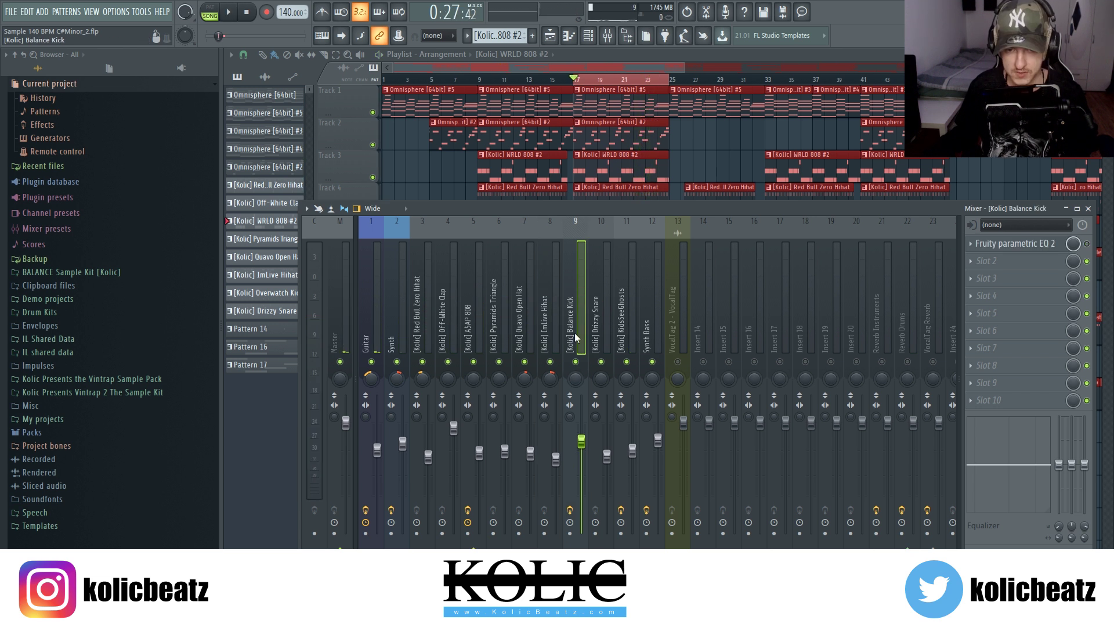
pyautogui.press('space')
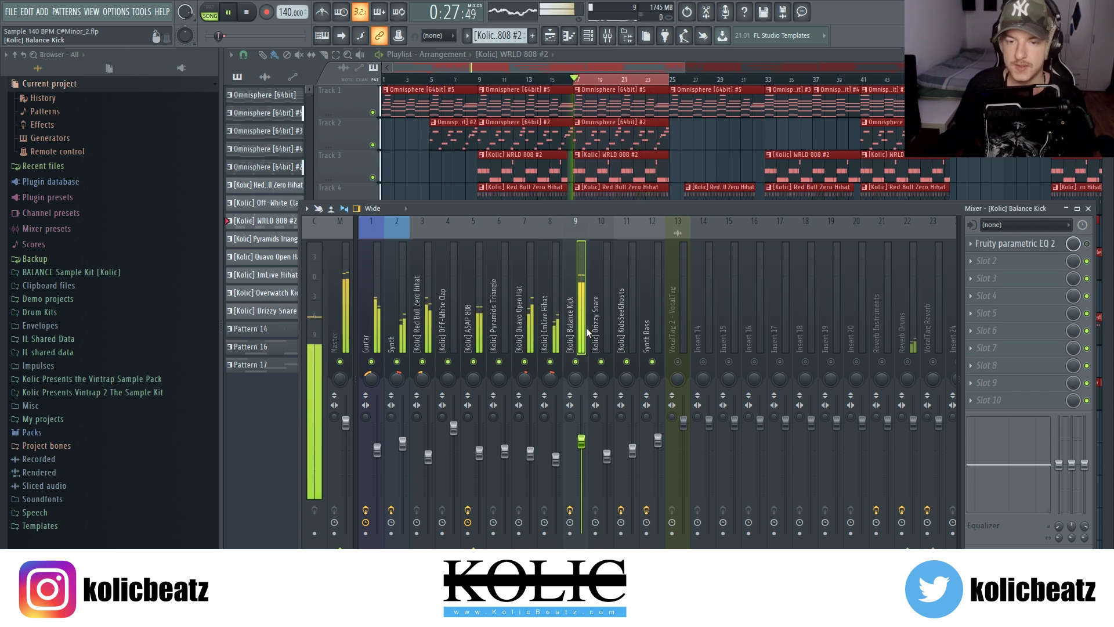
pyautogui.click(593, 328)
pyautogui.press('space')
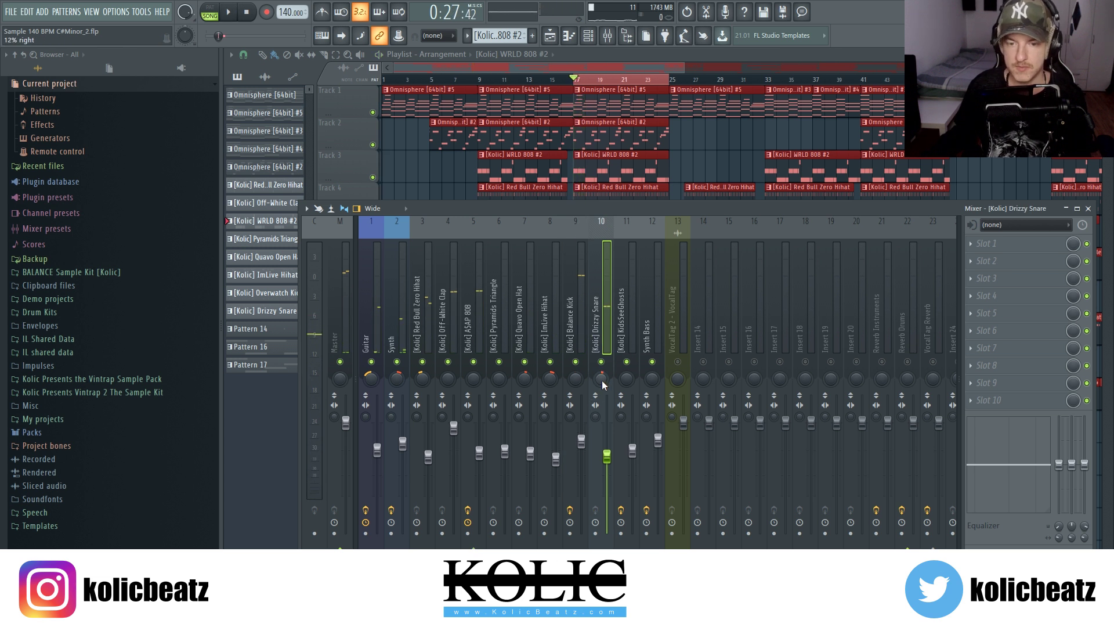
pyautogui.press('space')
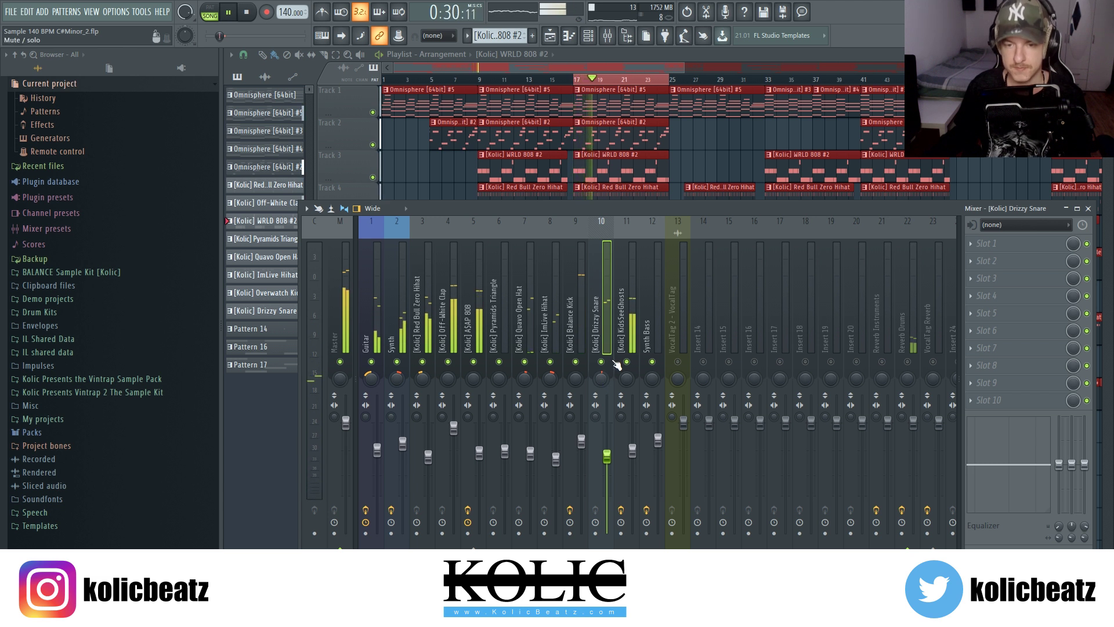
pyautogui.click(630, 342)
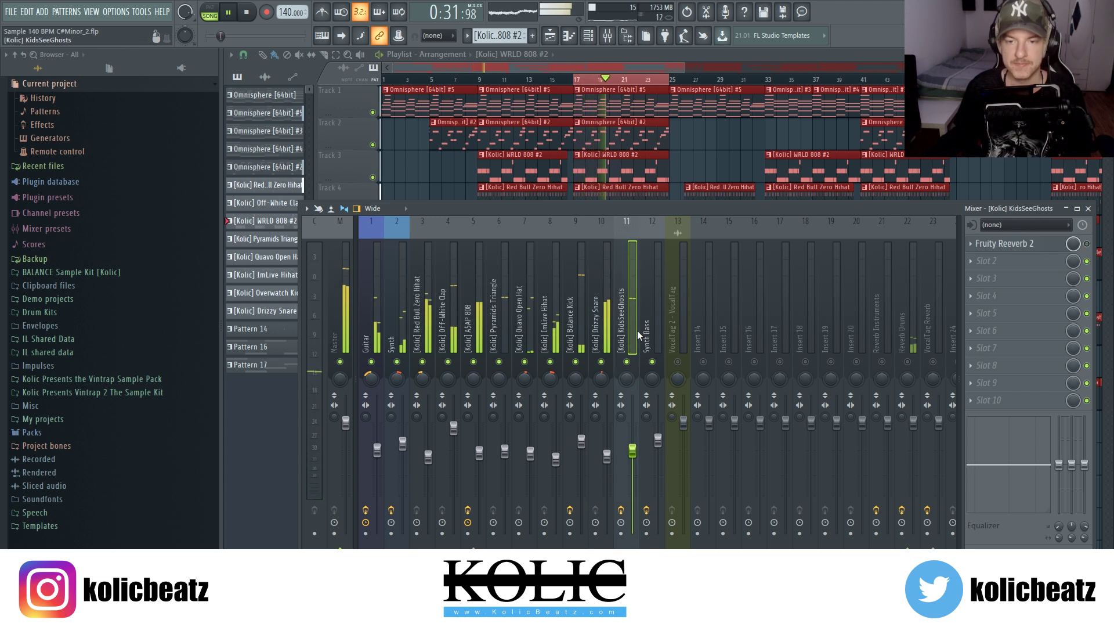
pyautogui.press('space')
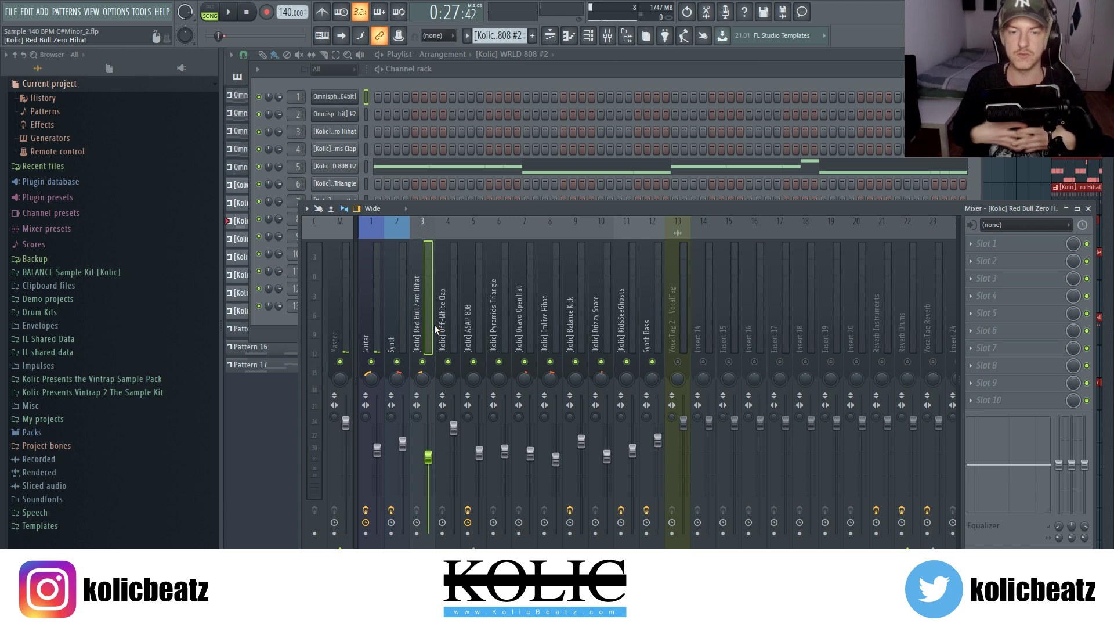
pyautogui.click(679, 319)
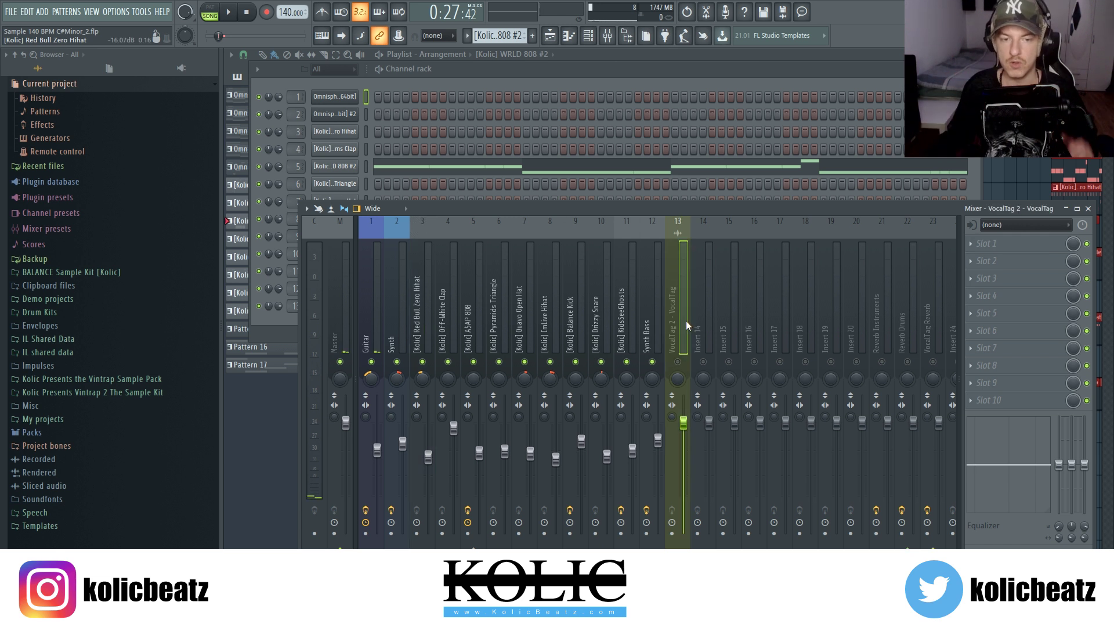
pyautogui.click(501, 325)
pyautogui.click(373, 326)
pyautogui.click(398, 326)
pyautogui.click(481, 329)
pyautogui.click(527, 331)
pyautogui.click(601, 335)
pyautogui.click(576, 334)
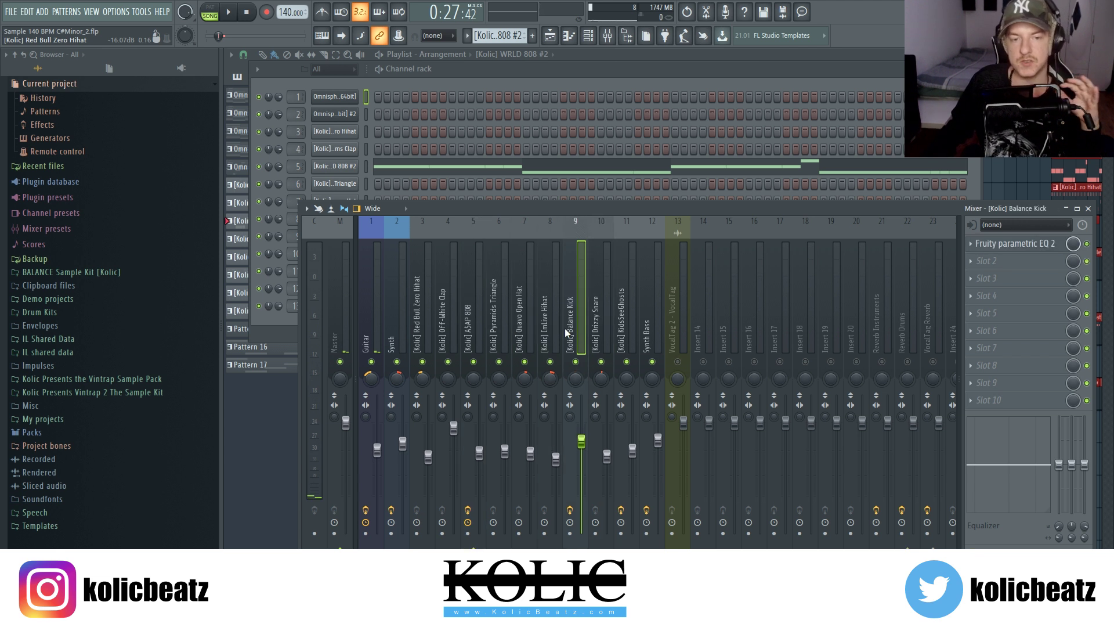
pyautogui.click(526, 332)
pyautogui.click(454, 332)
pyautogui.click(428, 329)
pyautogui.click(389, 327)
pyautogui.click(364, 329)
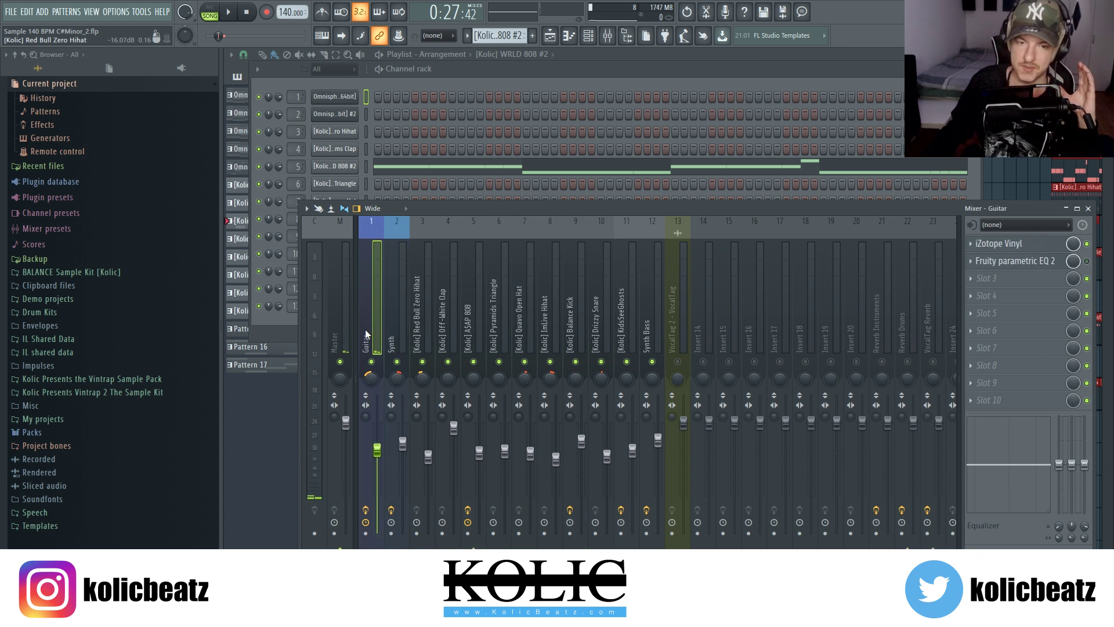
pyautogui.click(427, 328)
pyautogui.click(479, 323)
pyautogui.click(418, 334)
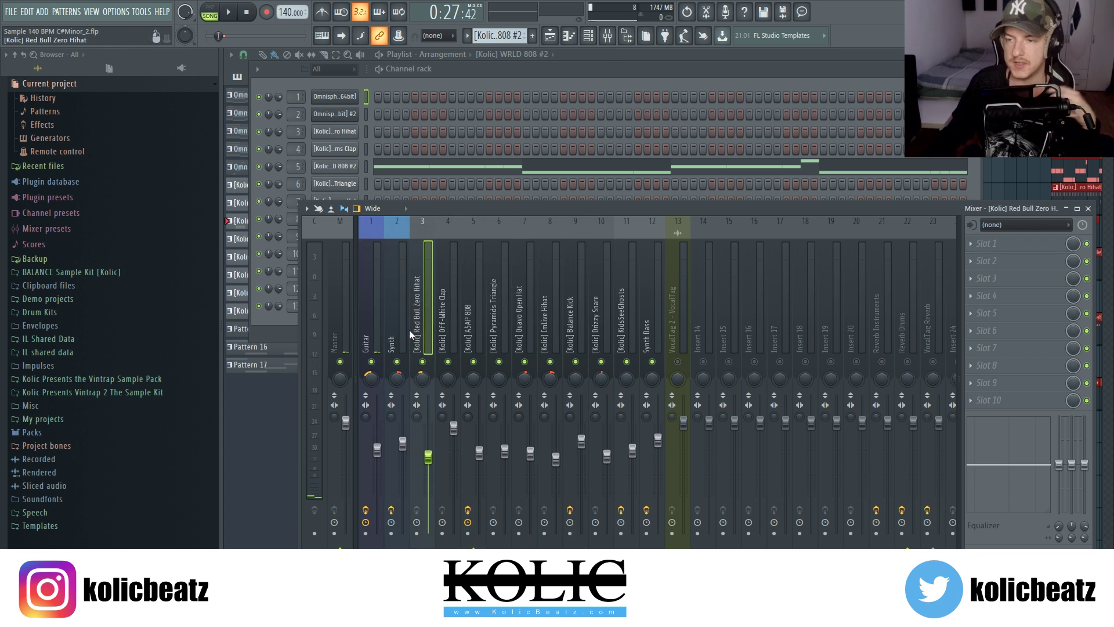
pyautogui.click(402, 329)
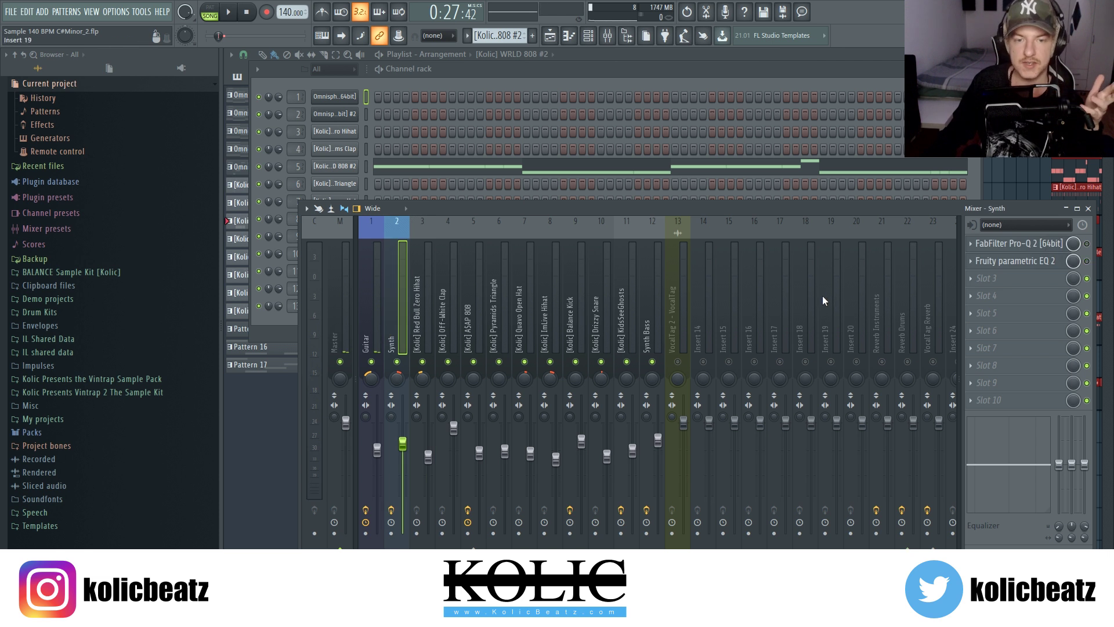
pyautogui.click(555, 337)
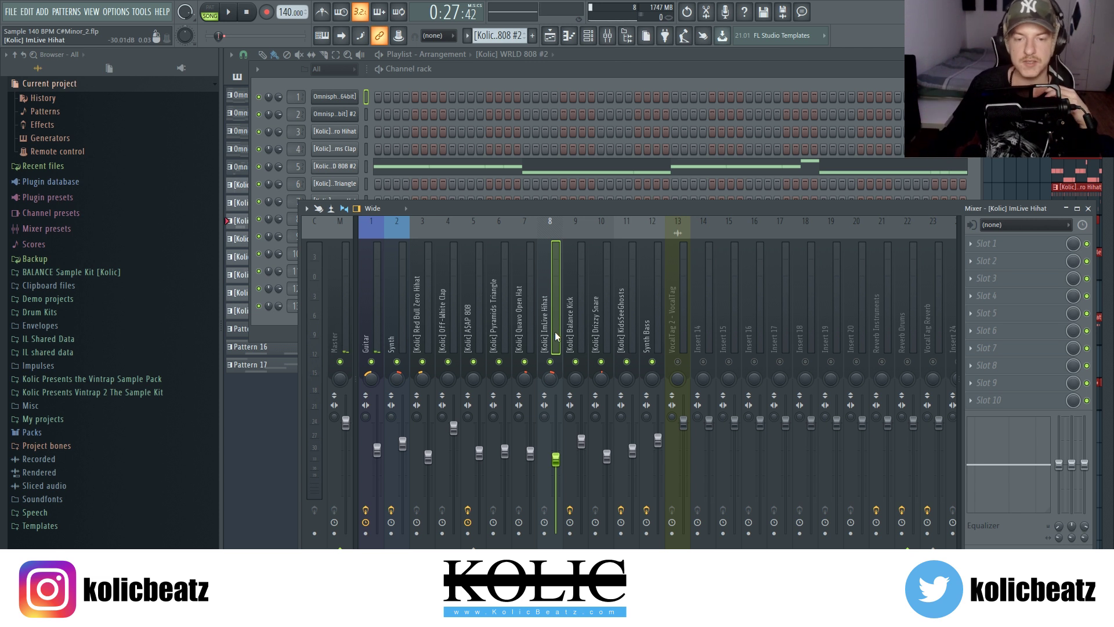
pyautogui.click(504, 334)
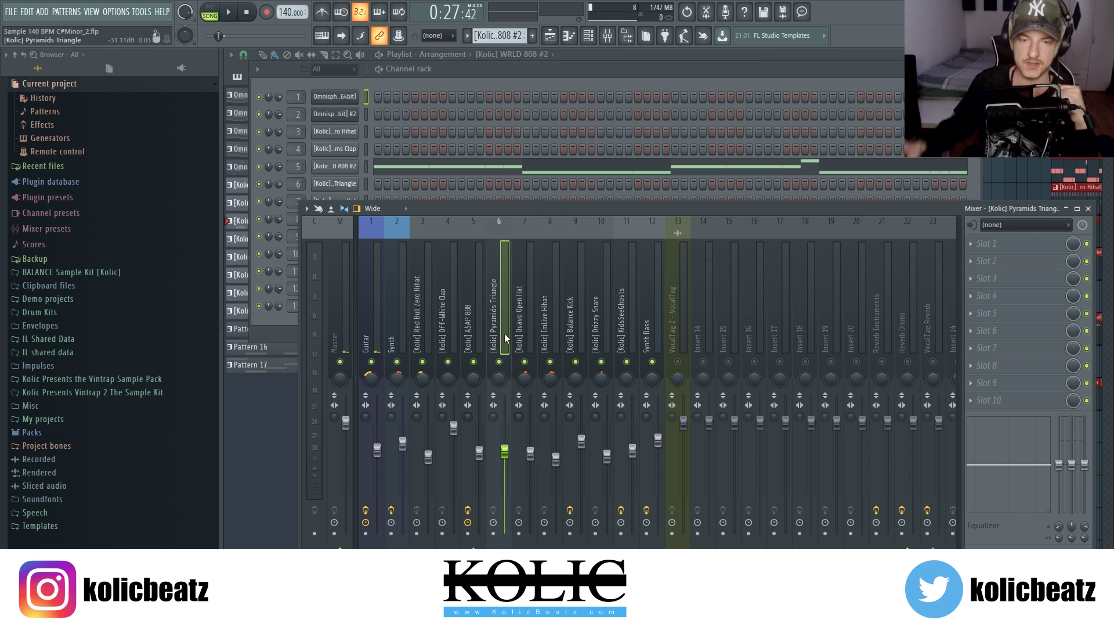
pyautogui.click(474, 332)
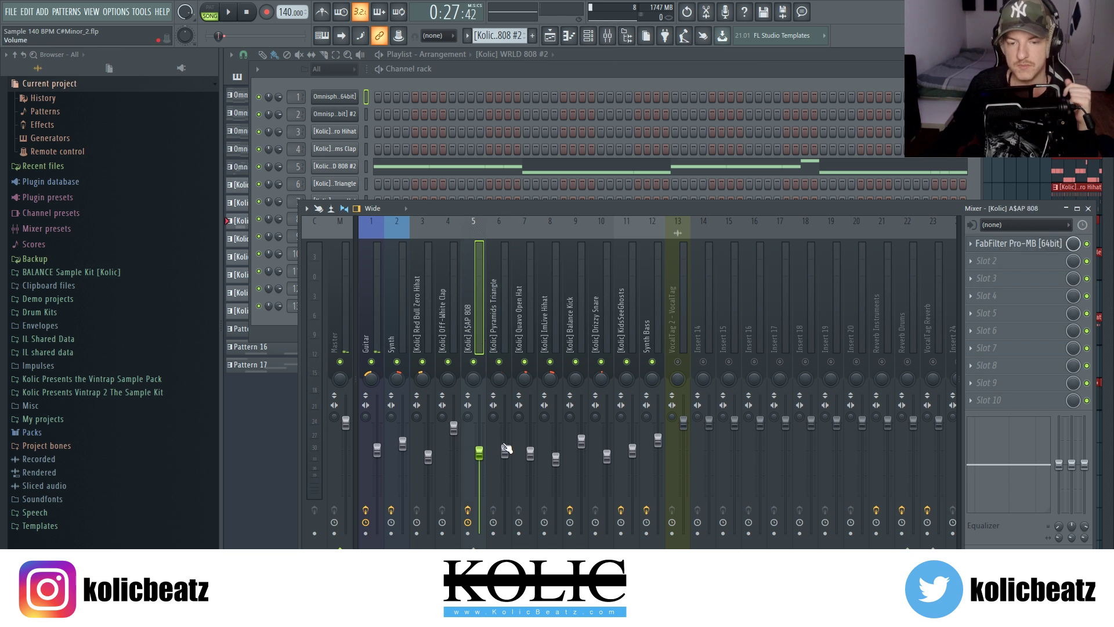
pyautogui.click(444, 325)
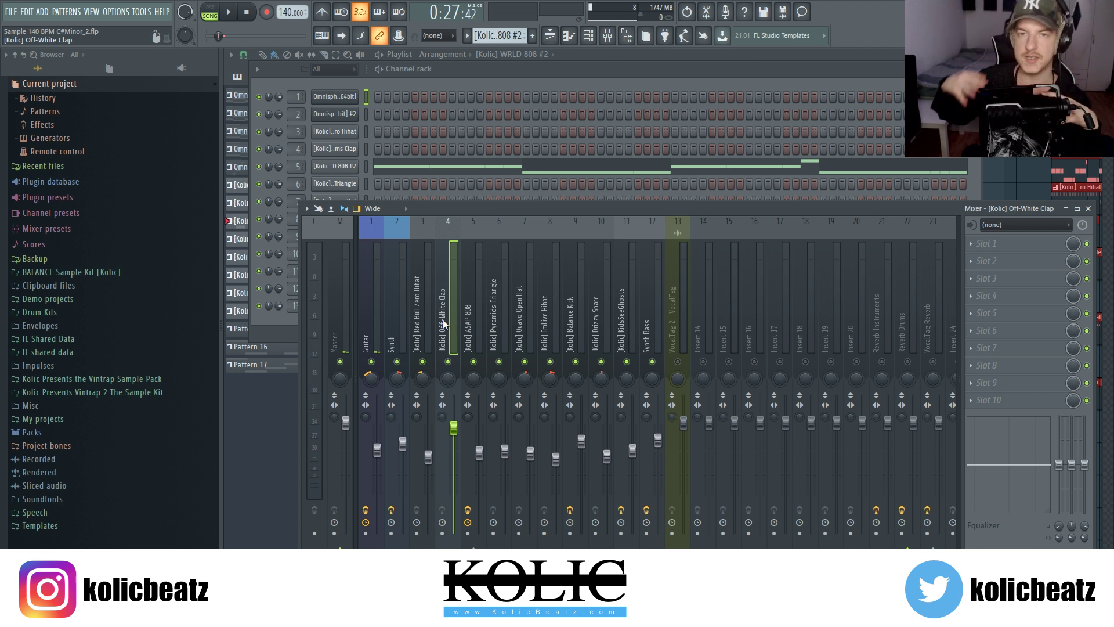
pyautogui.click(407, 326)
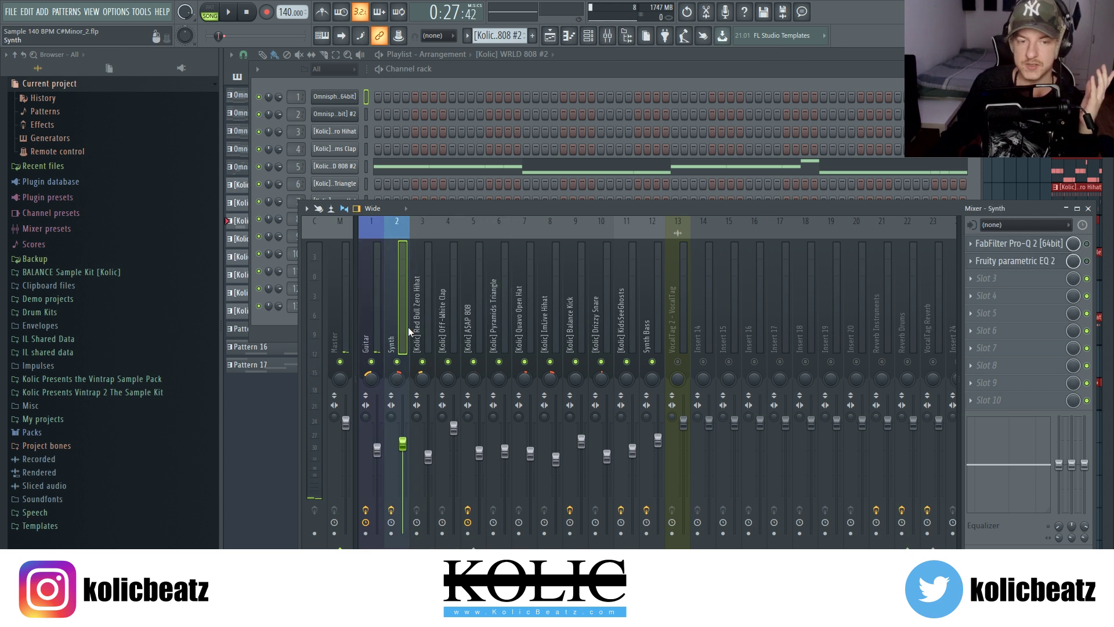
pyautogui.click(372, 332)
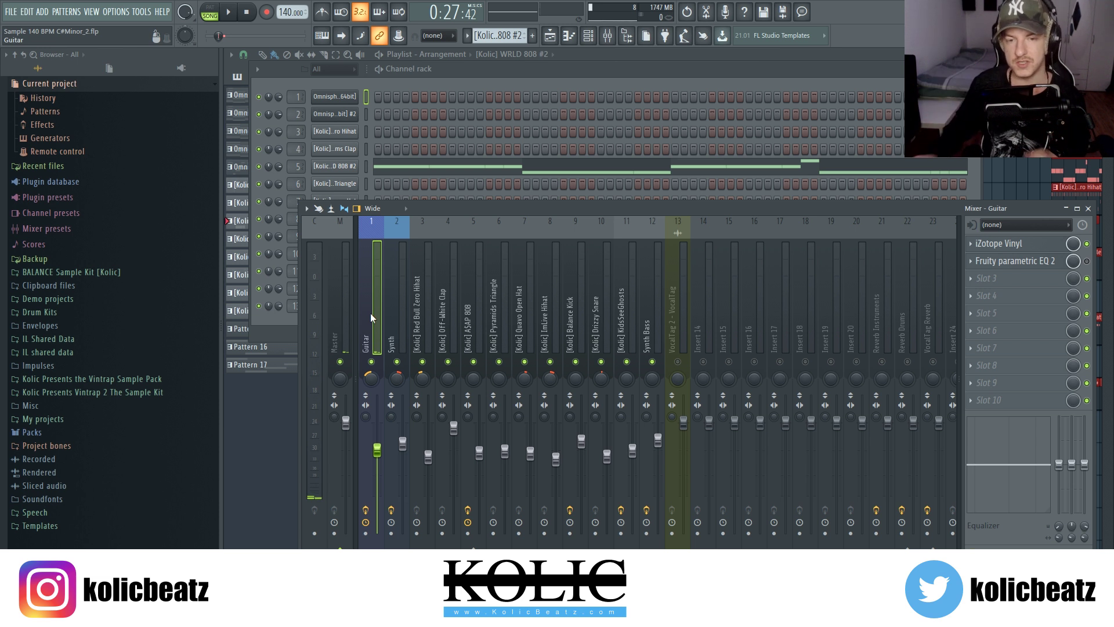
pyautogui.click(480, 340)
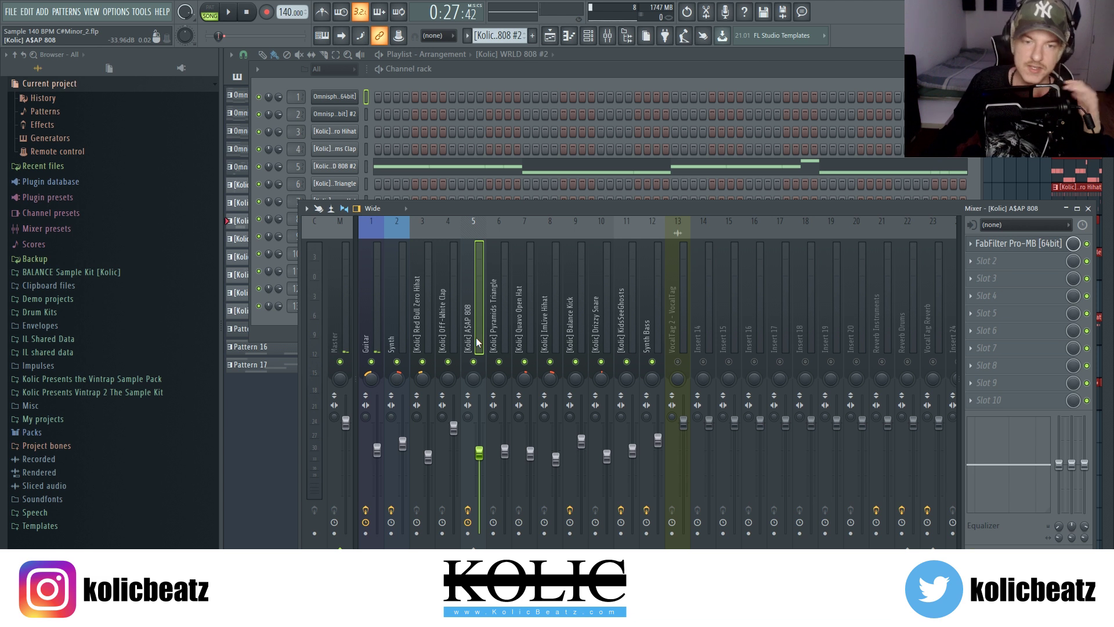
pyautogui.click(649, 329)
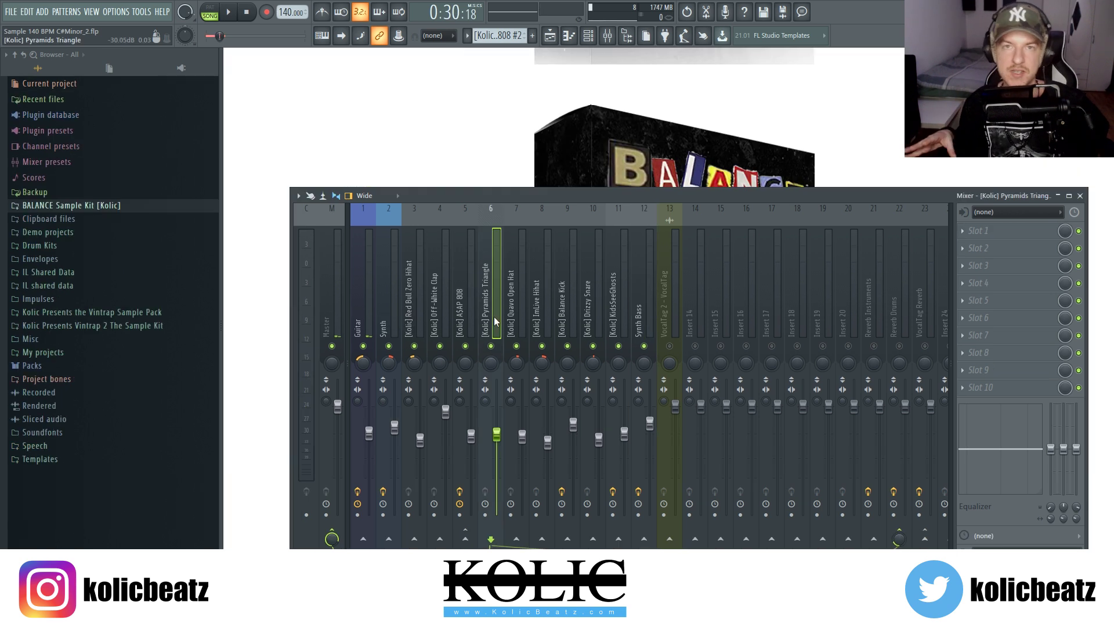
pyautogui.click(361, 323)
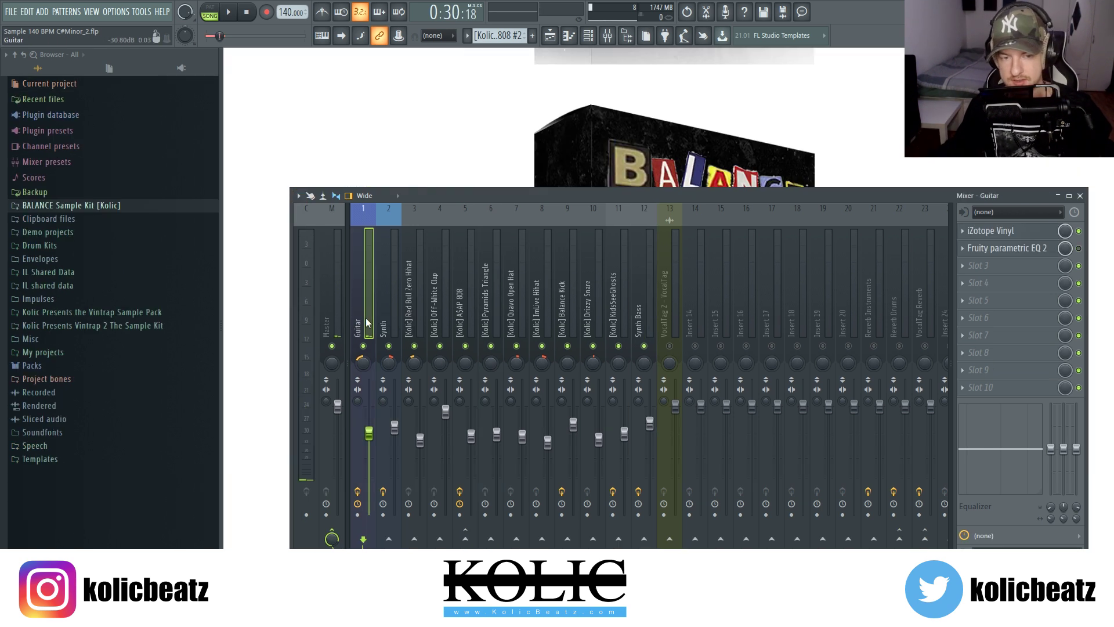
pyautogui.click(382, 323)
pyautogui.click(369, 323)
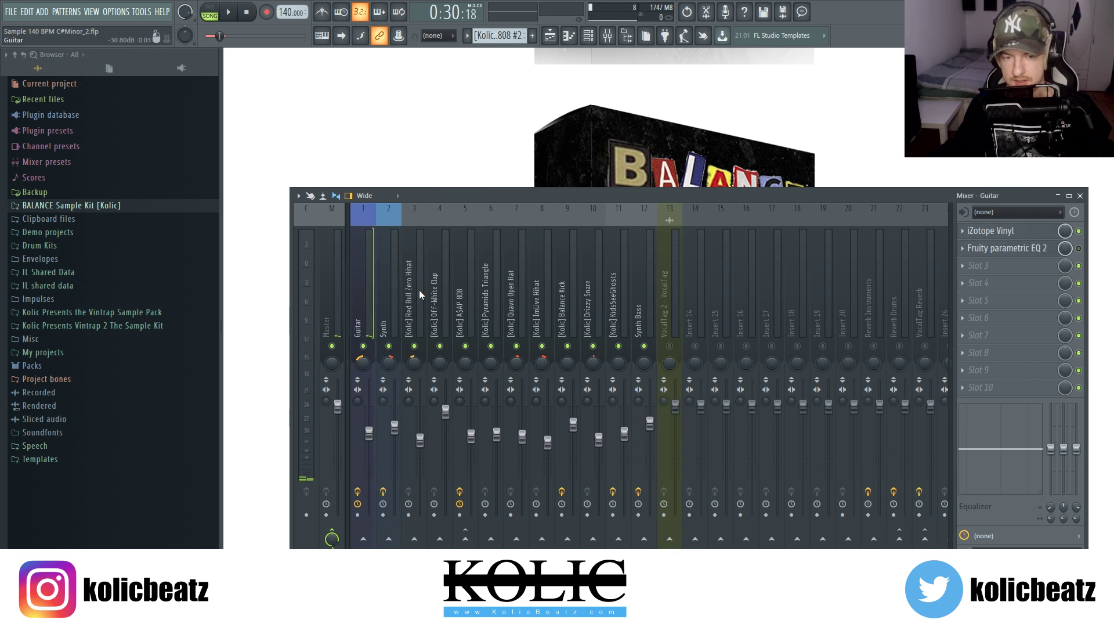
pyautogui.click(720, 308)
pyautogui.click(323, 311)
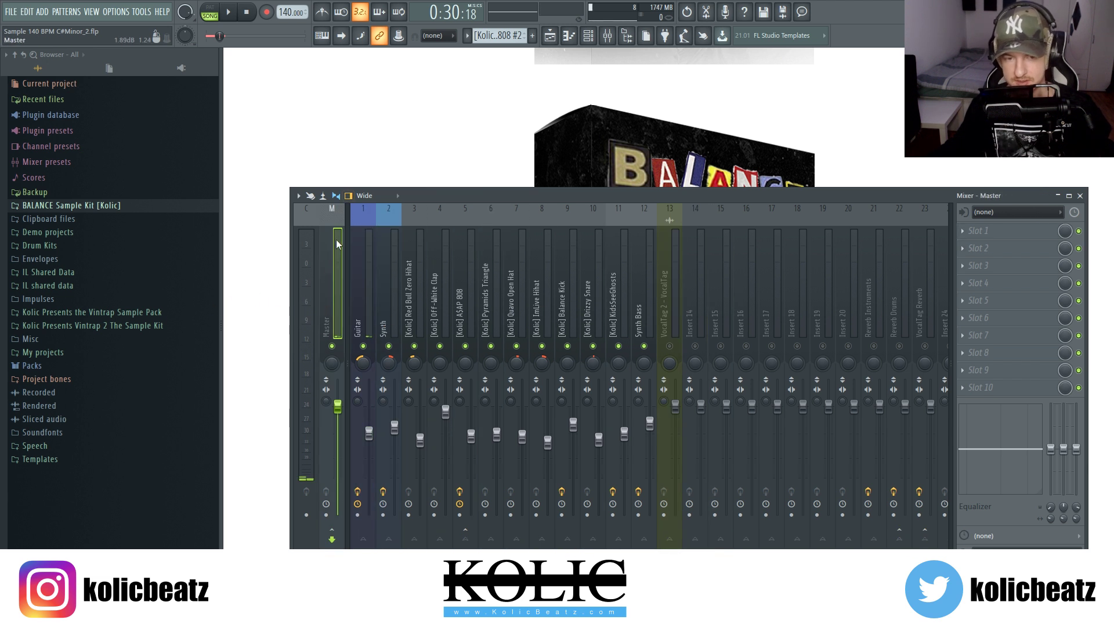
pyautogui.click(357, 330)
pyautogui.click(434, 313)
pyautogui.click(715, 320)
pyautogui.click(562, 314)
pyautogui.click(409, 327)
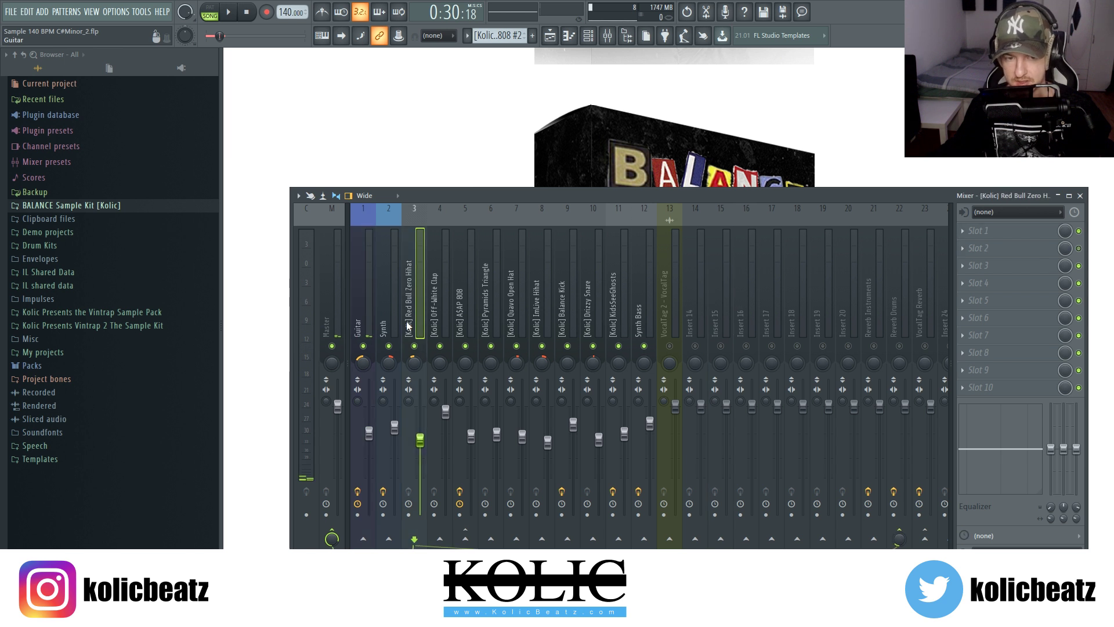
pyautogui.click(326, 325)
pyautogui.click(384, 297)
pyautogui.click(409, 295)
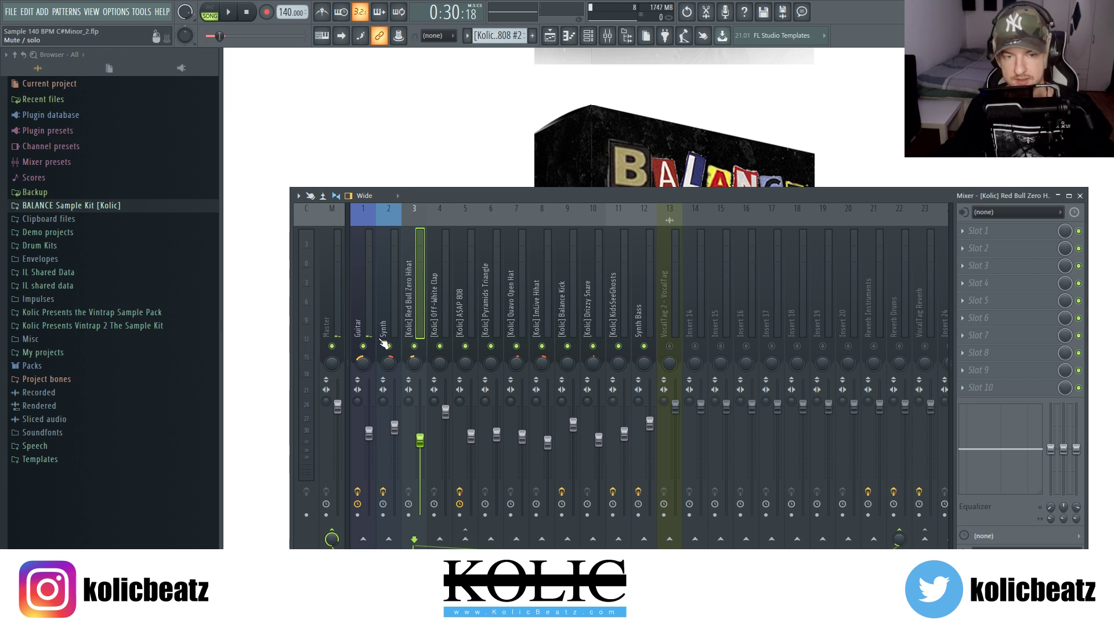
pyautogui.click(436, 290)
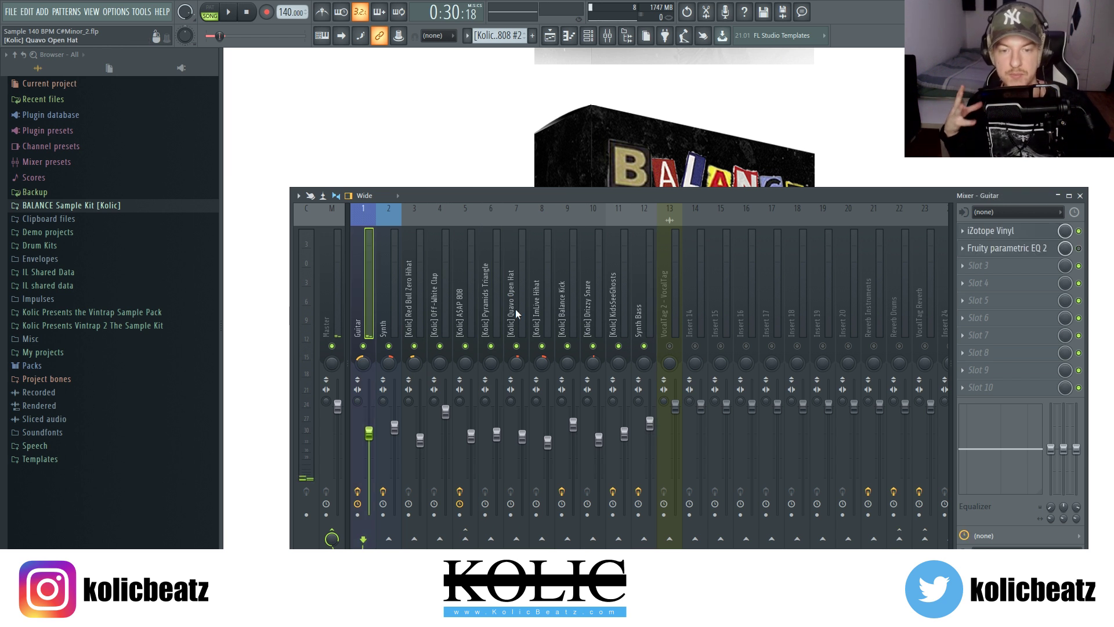
# Step: Raise the Balance Kick fader well above the other drums, audition the mix, stop playback, and return the fader to its previous level
pyautogui.click(565, 287)
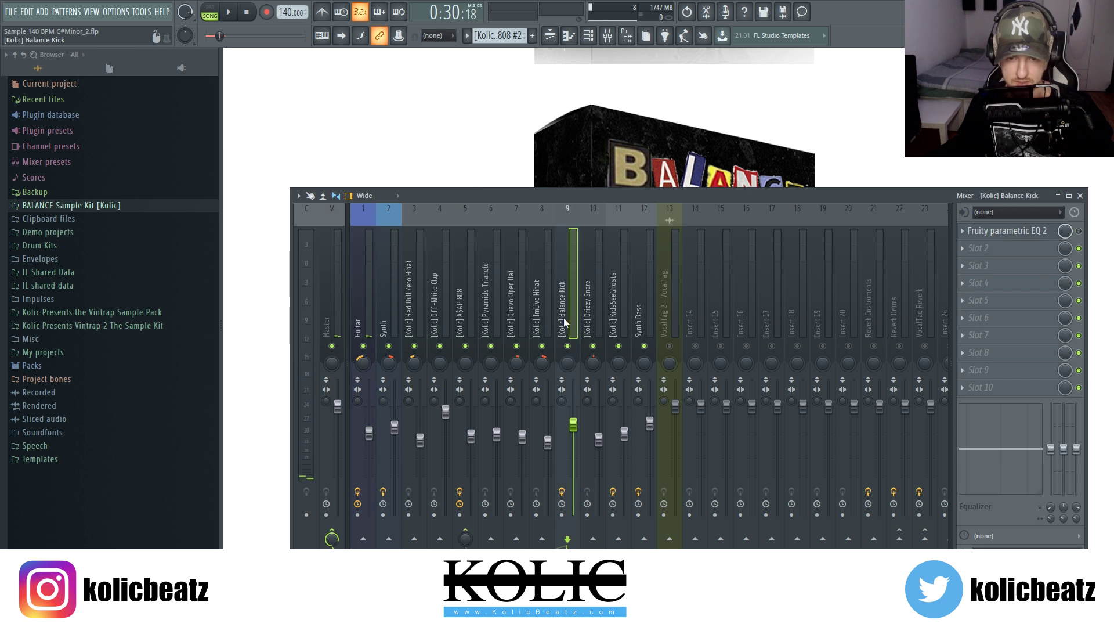
pyautogui.moveTo(573, 425); pyautogui.dragTo(579, 384)
pyautogui.press('space')
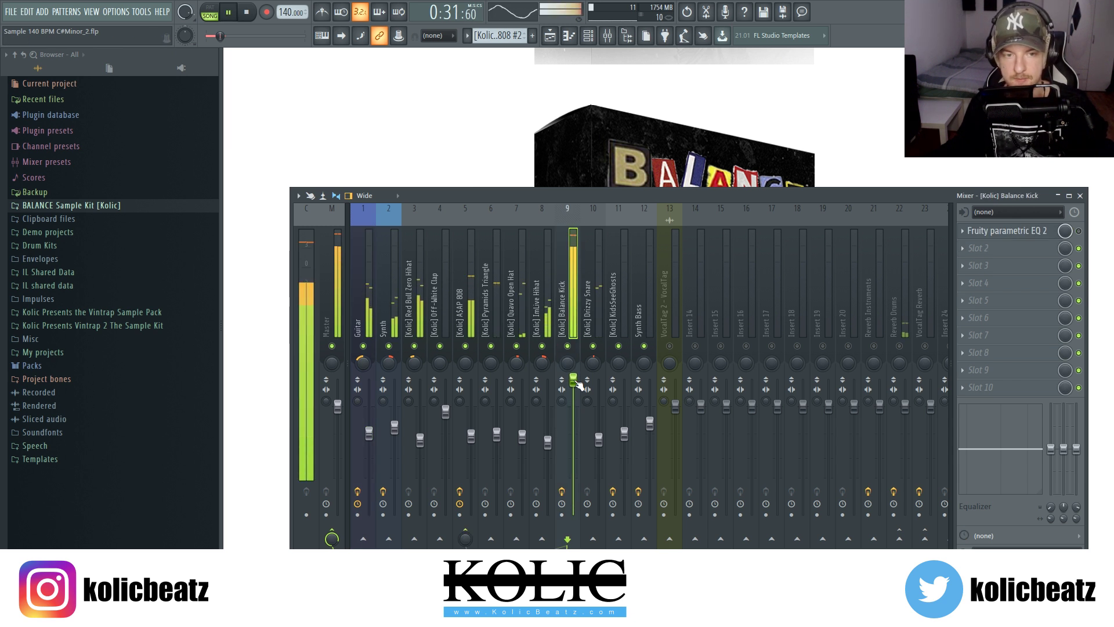
pyautogui.press('space')
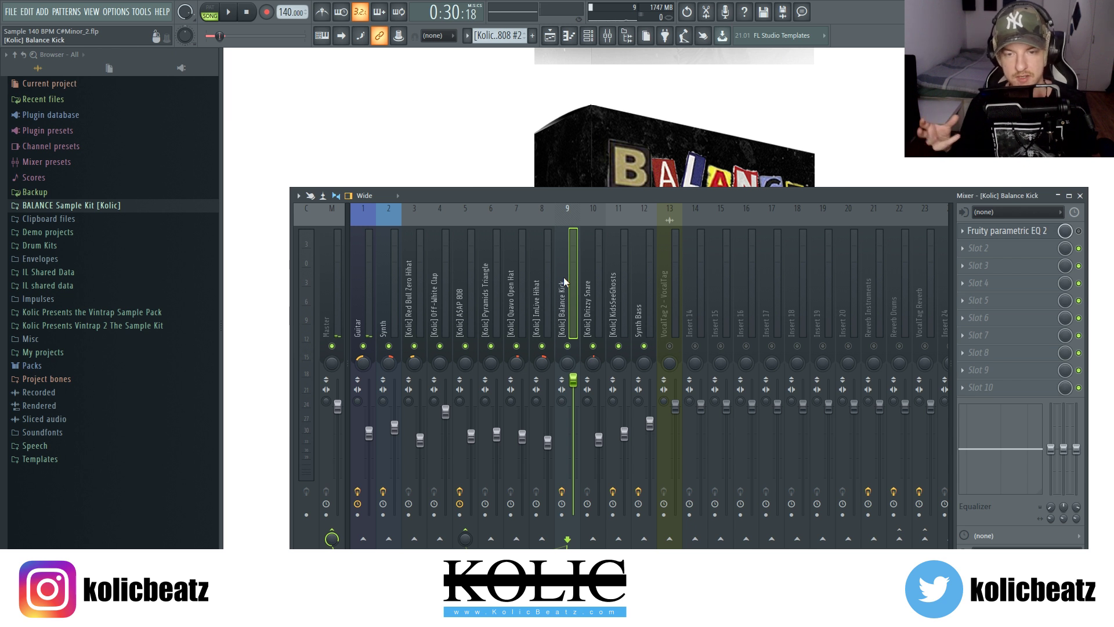
pyautogui.scroll(-5, 564, 282)
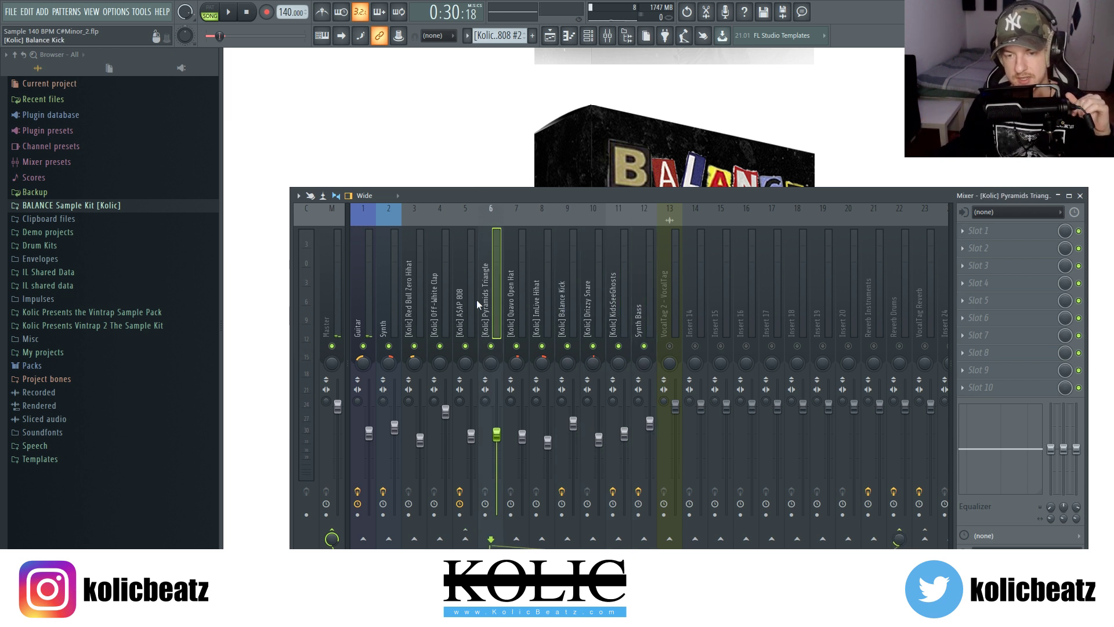
pyautogui.click(361, 295)
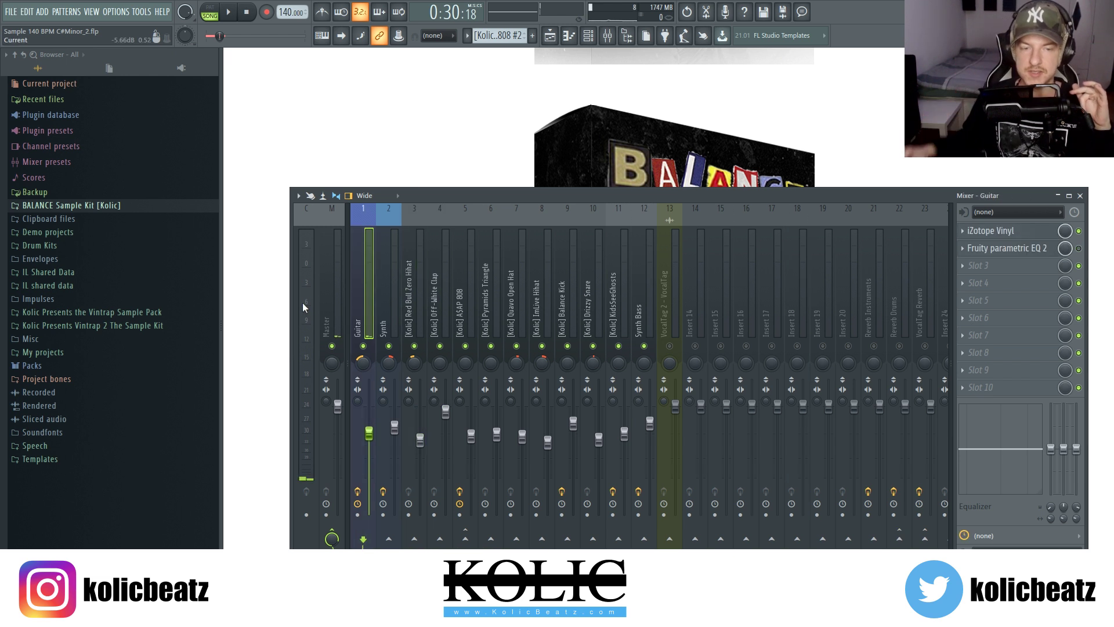
pyautogui.click(328, 302)
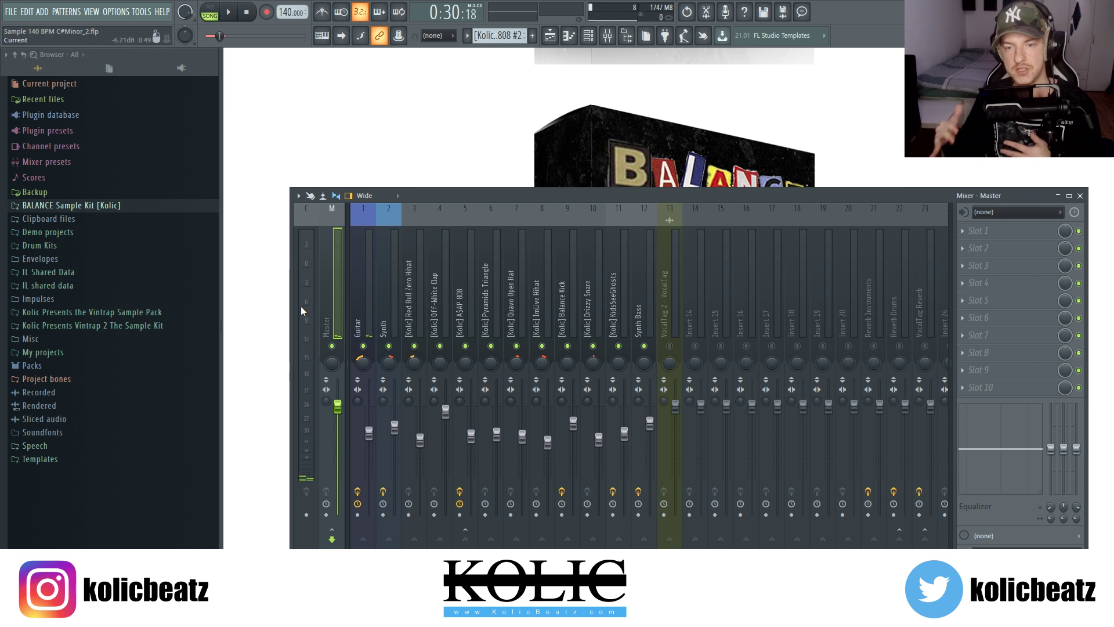
pyautogui.click(570, 308)
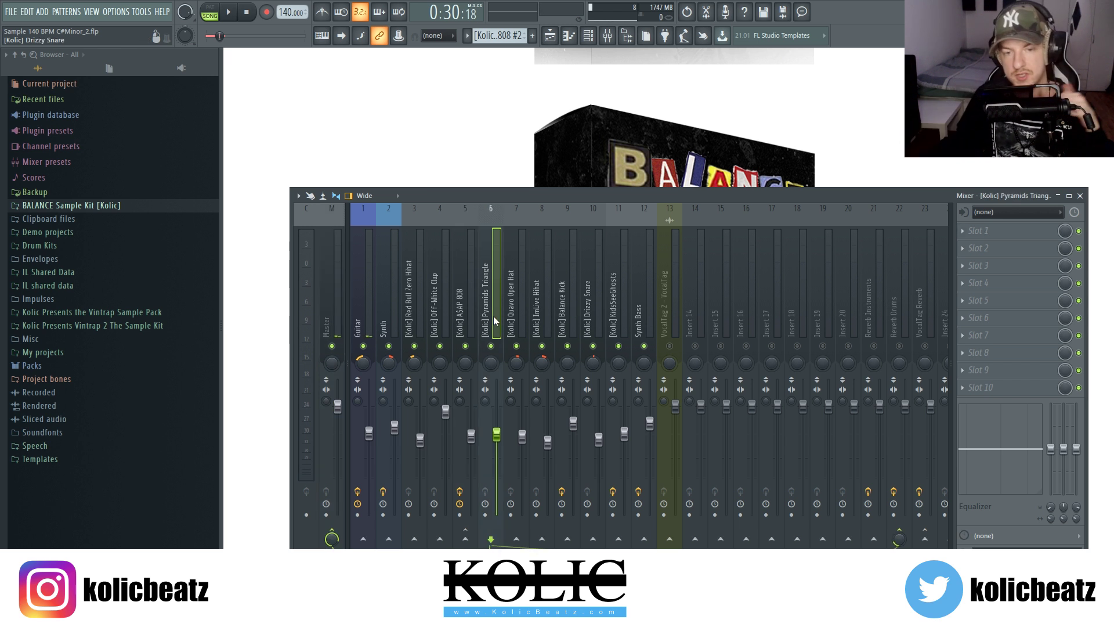
pyautogui.click(399, 308)
pyautogui.click(494, 299)
pyautogui.click(442, 300)
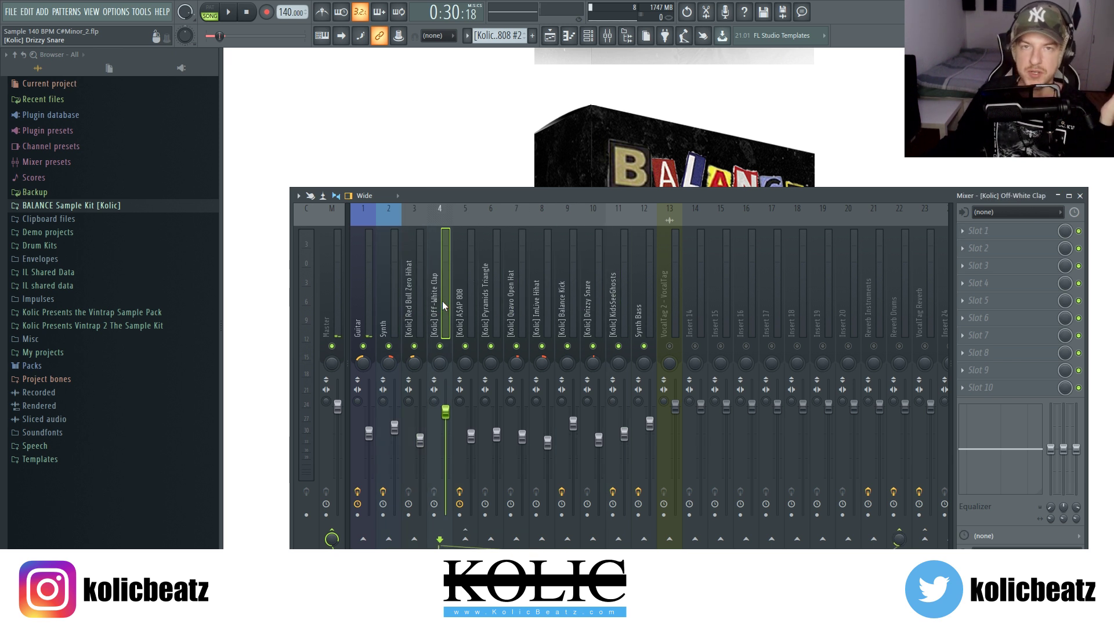
pyautogui.click(419, 301)
pyautogui.click(492, 302)
pyautogui.click(548, 310)
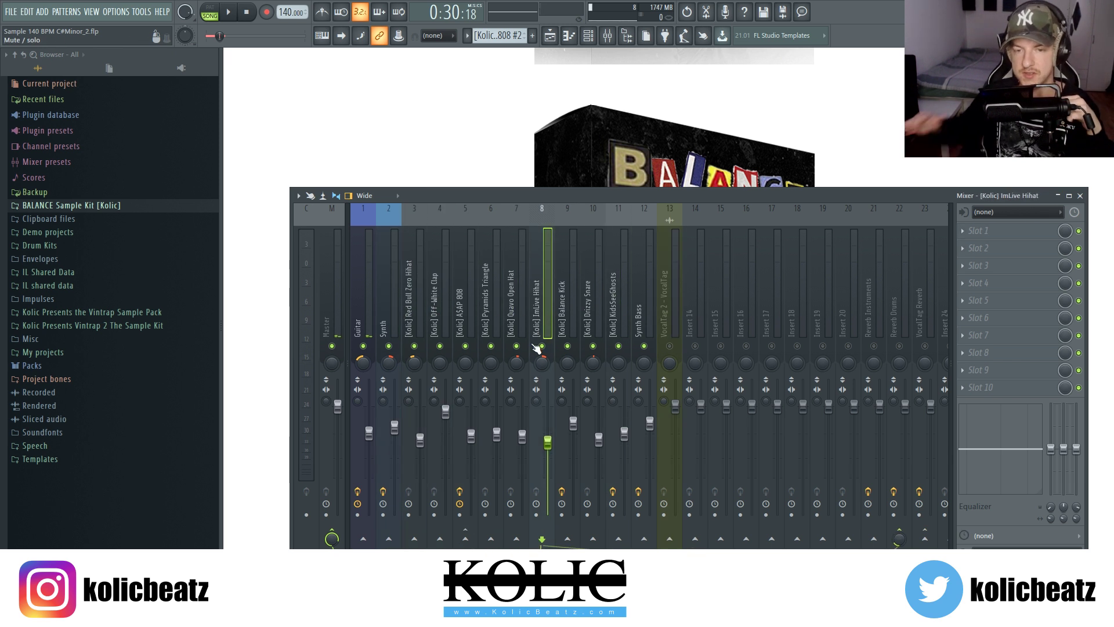
pyautogui.click(332, 308)
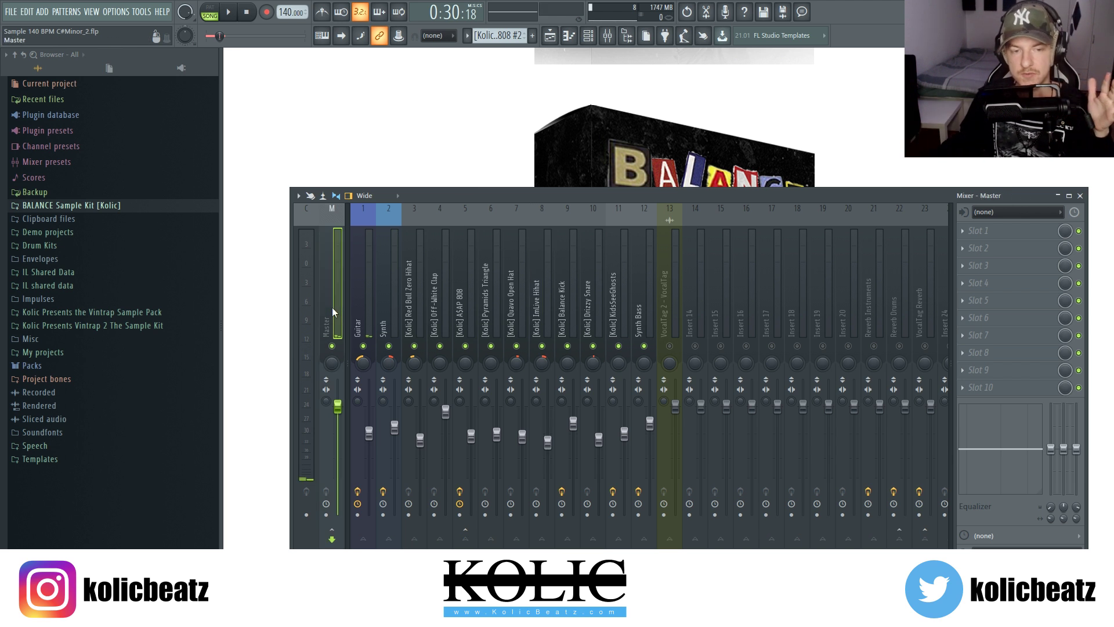
pyautogui.click(514, 298)
pyautogui.click(546, 302)
pyautogui.click(442, 302)
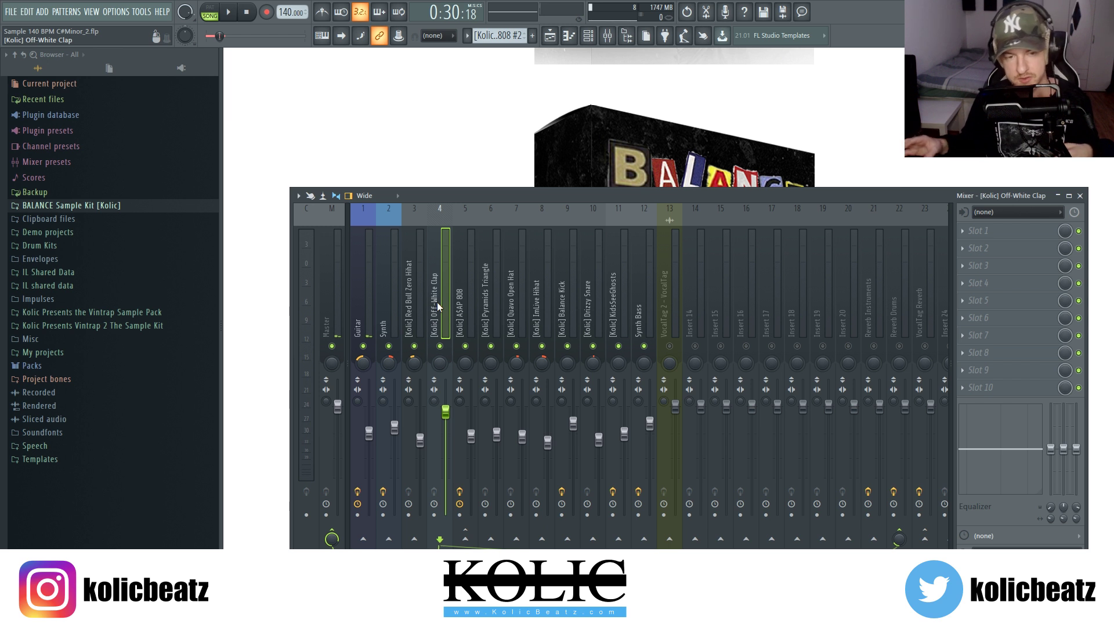
pyautogui.click(650, 283)
pyautogui.click(383, 283)
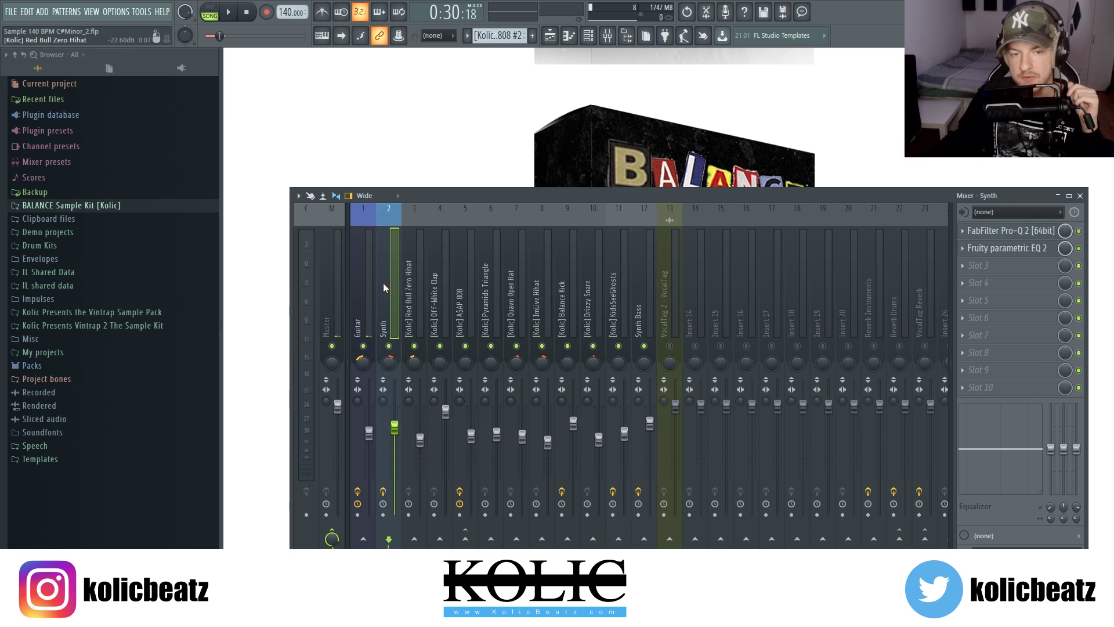
pyautogui.click(441, 283)
pyautogui.click(696, 296)
pyautogui.click(441, 283)
pyautogui.click(503, 283)
pyautogui.click(593, 290)
pyautogui.click(337, 300)
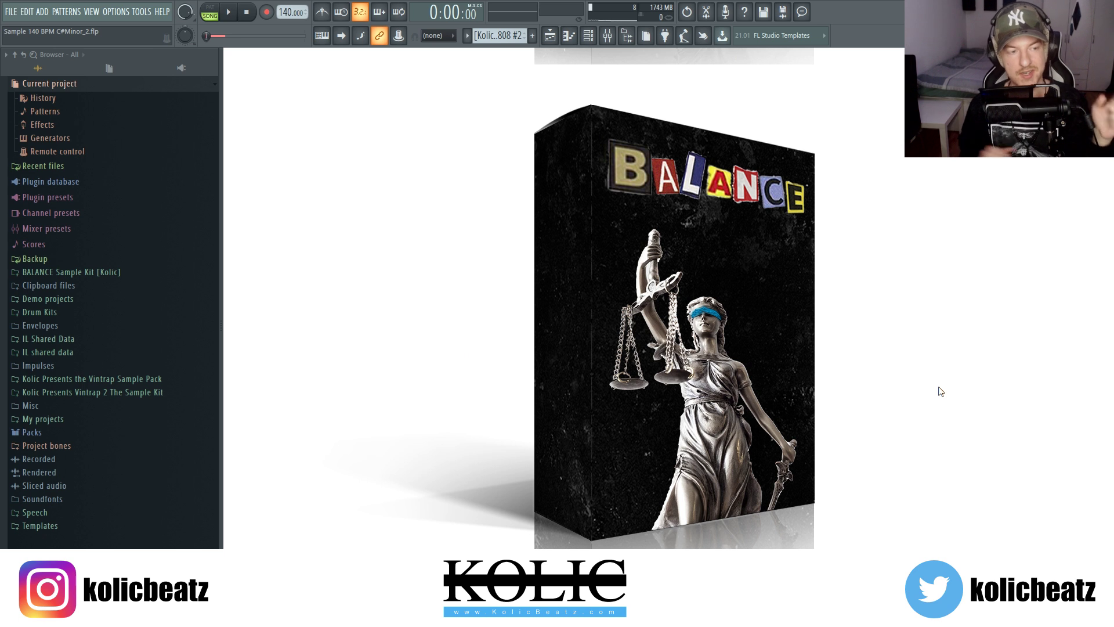
# Step: Expand the BALANCE Sample Kit [Kolic] folder in the browser to view its contents, and collapse it again
pyautogui.click(64, 272)
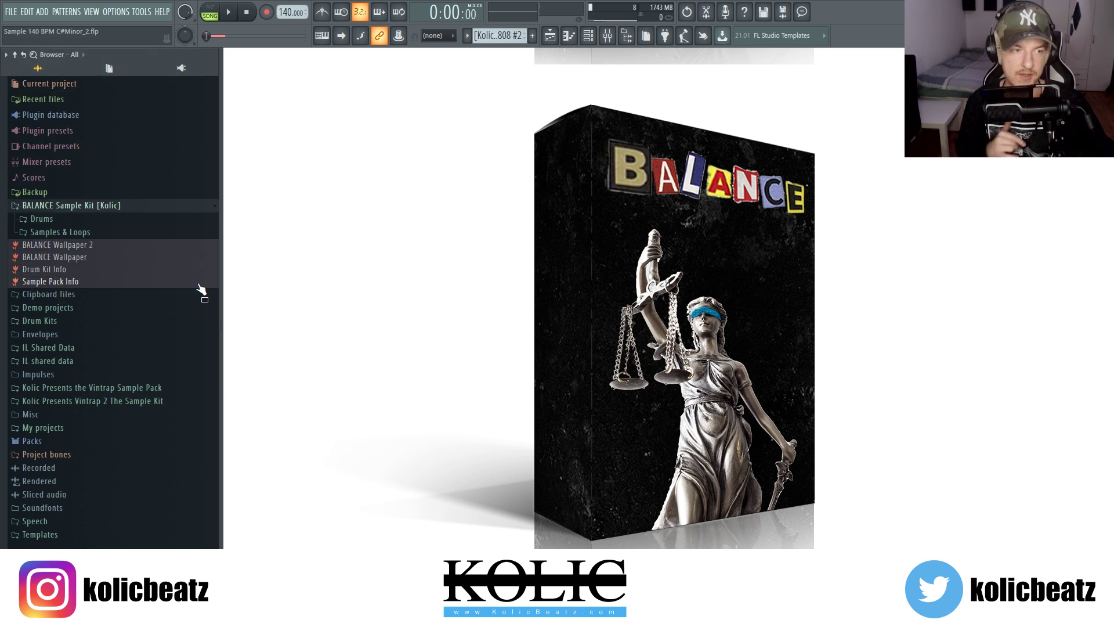
pyautogui.click(133, 206)
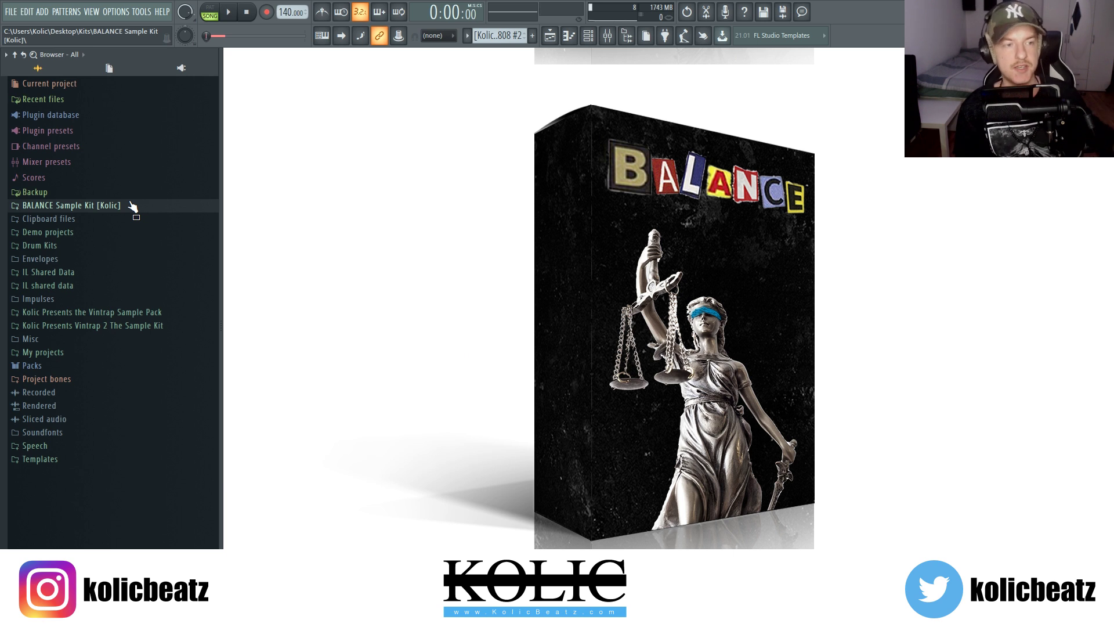